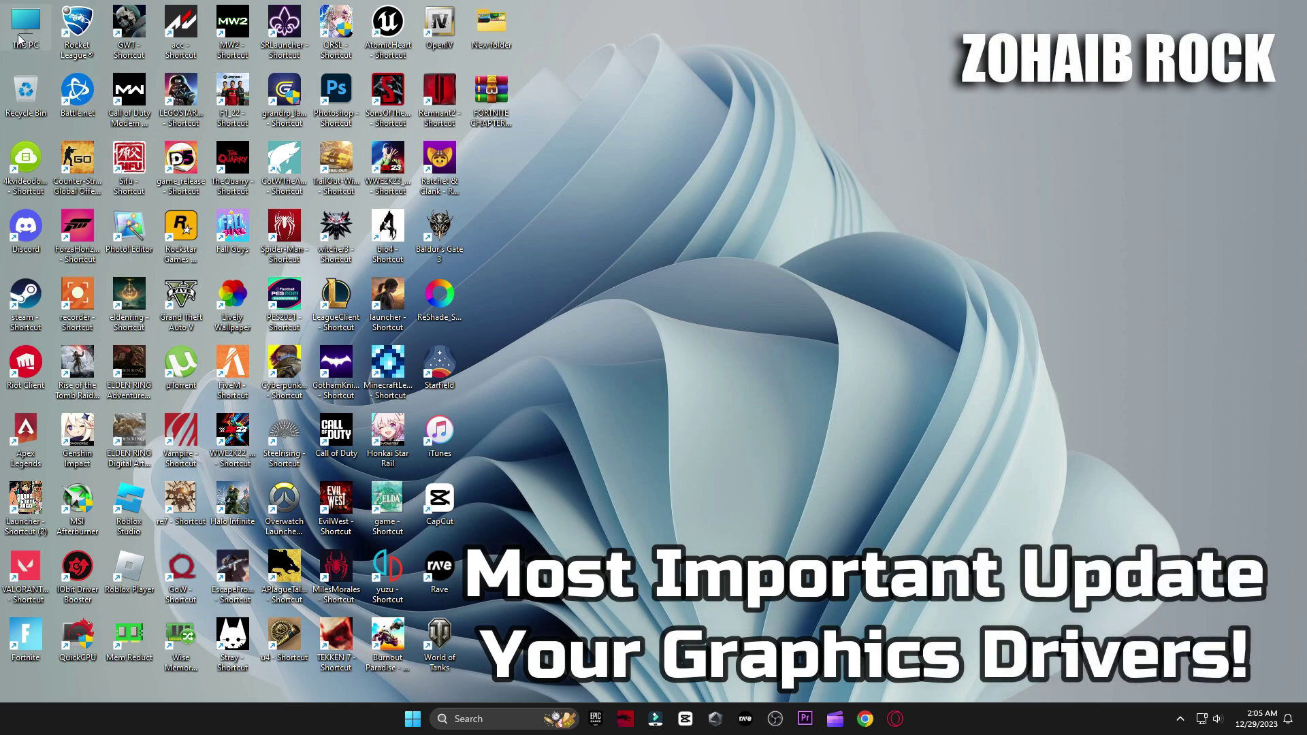
# Open Device Manager in Computer Management for this PC and expand the display adapters
pyautogui.rightClick(25, 26)
pyautogui.click(64, 217)
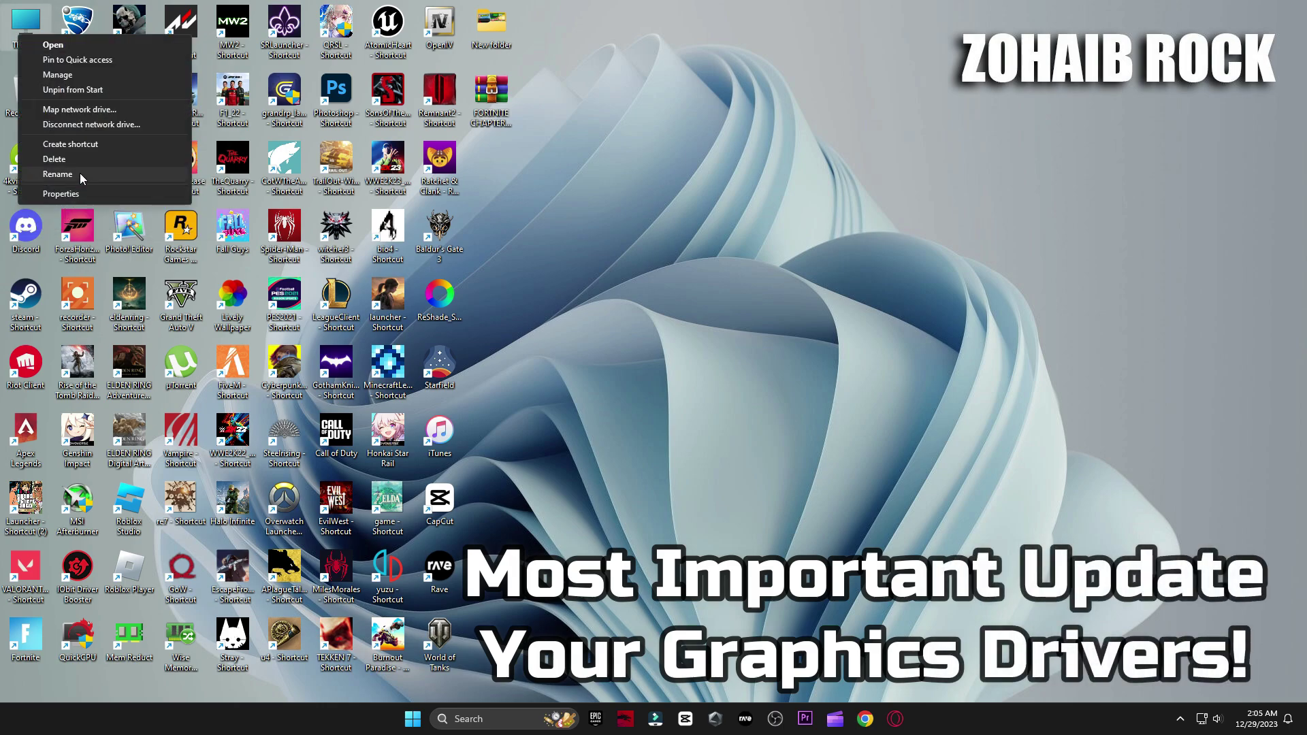
pyautogui.click(47, 72)
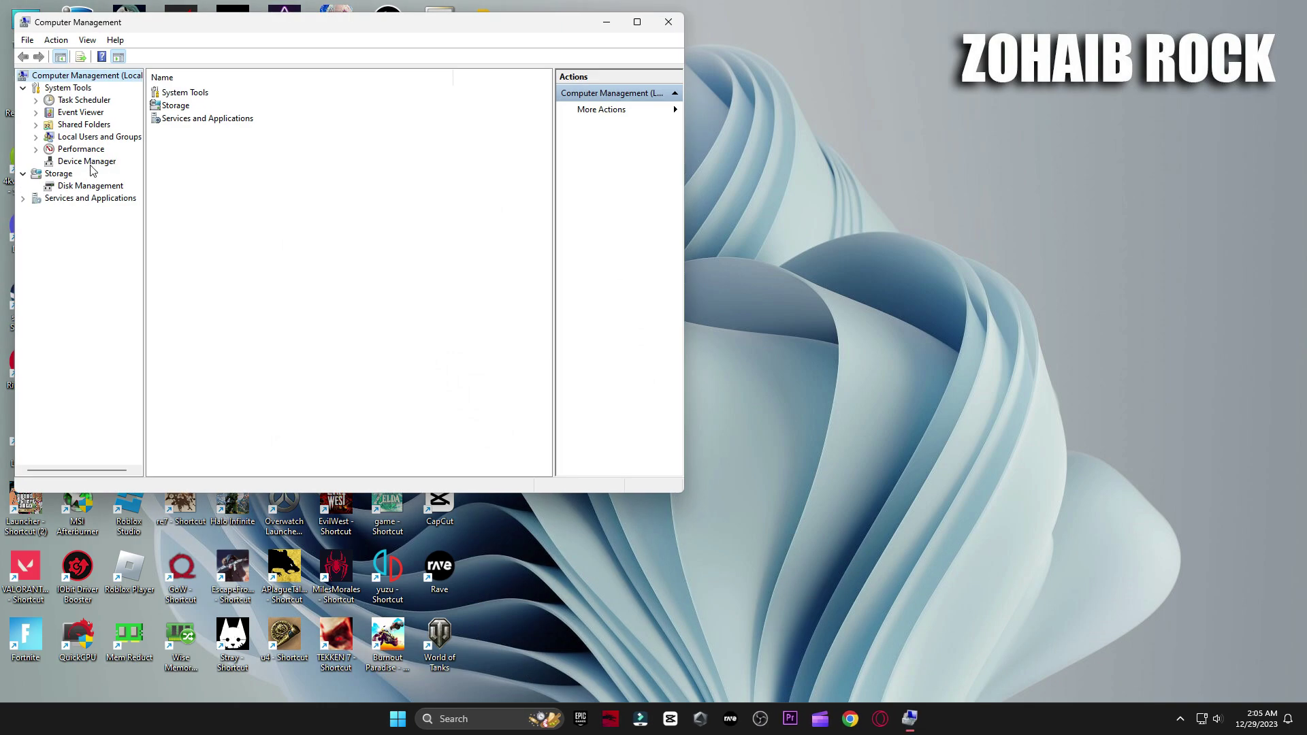
pyautogui.click(95, 162)
pyautogui.click(198, 126)
pyautogui.click(168, 125)
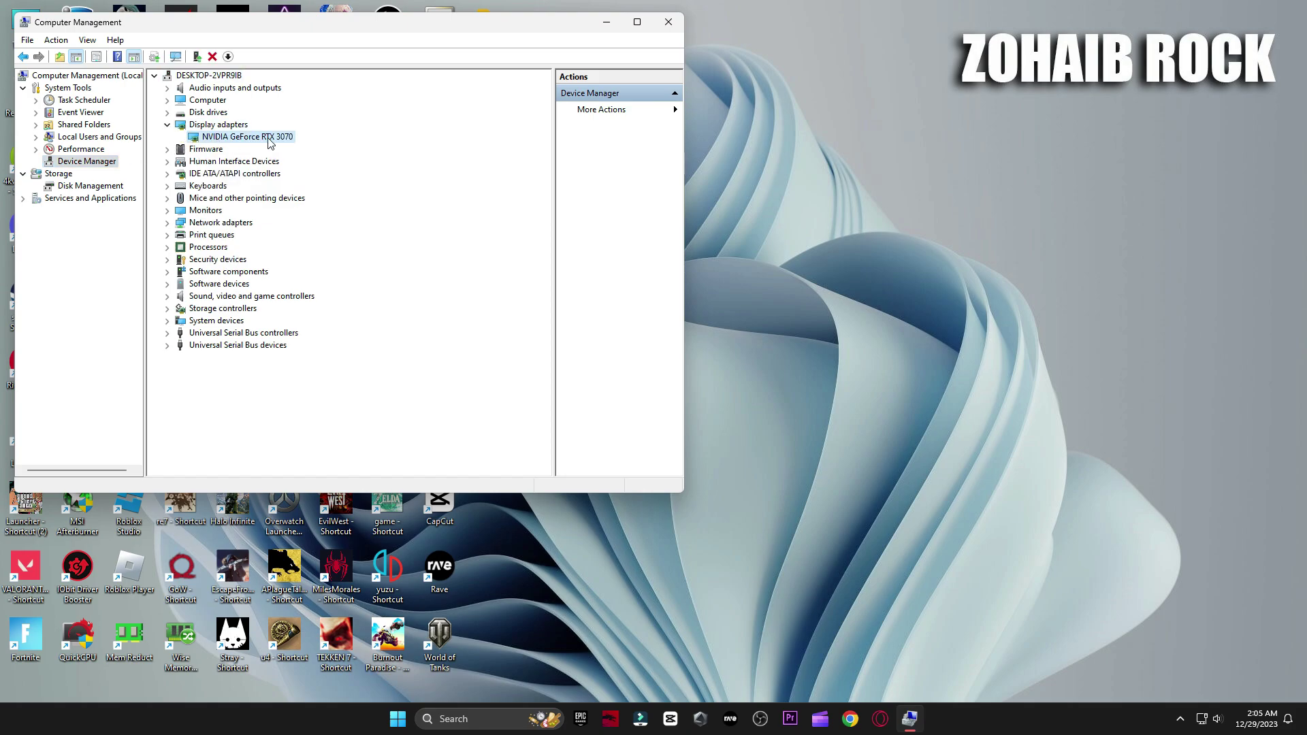
# Update the NVIDIA GeForce RTX 3070 driver by searching for drivers automatically
pyautogui.rightClick(220, 141)
pyautogui.click(242, 151)
pyautogui.click(265, 217)
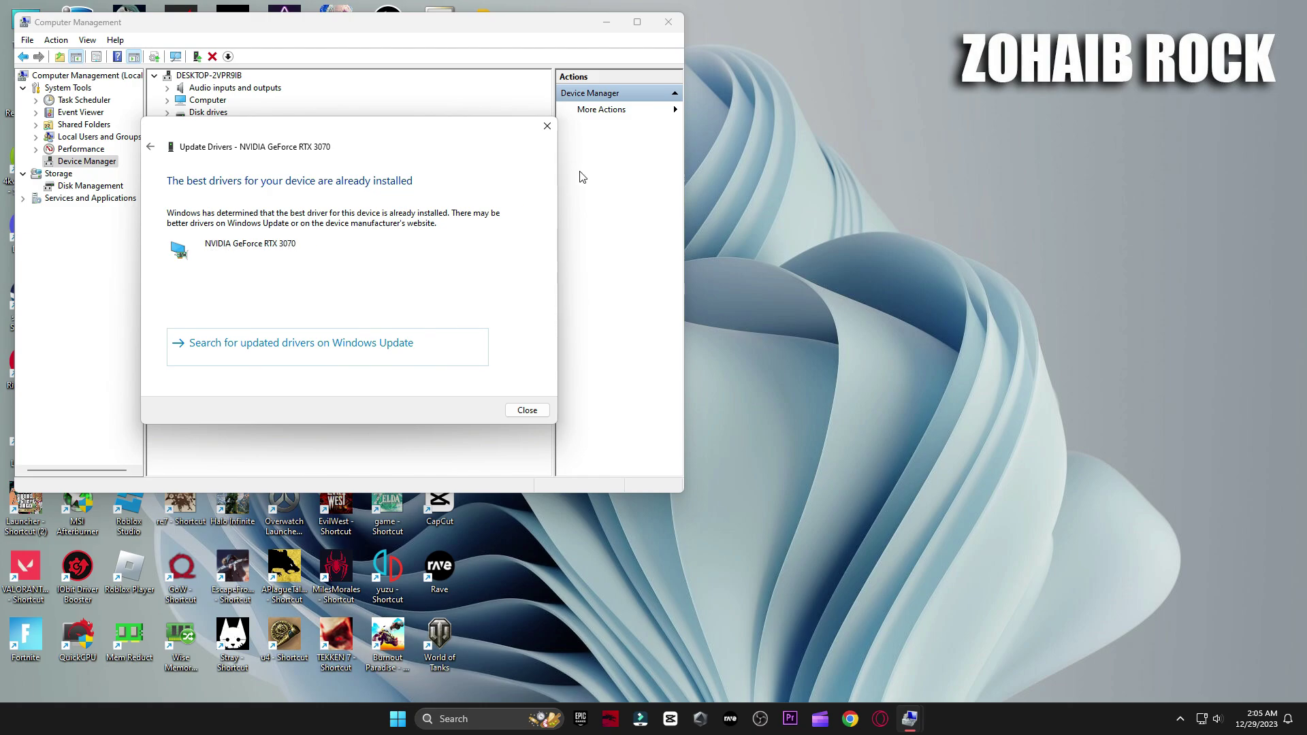
# Check for graphics driver updates in GeForce Experience, and close it along with the driver update dialog and Computer Management
pyautogui.click(507, 715)
pyautogui.write('gef')
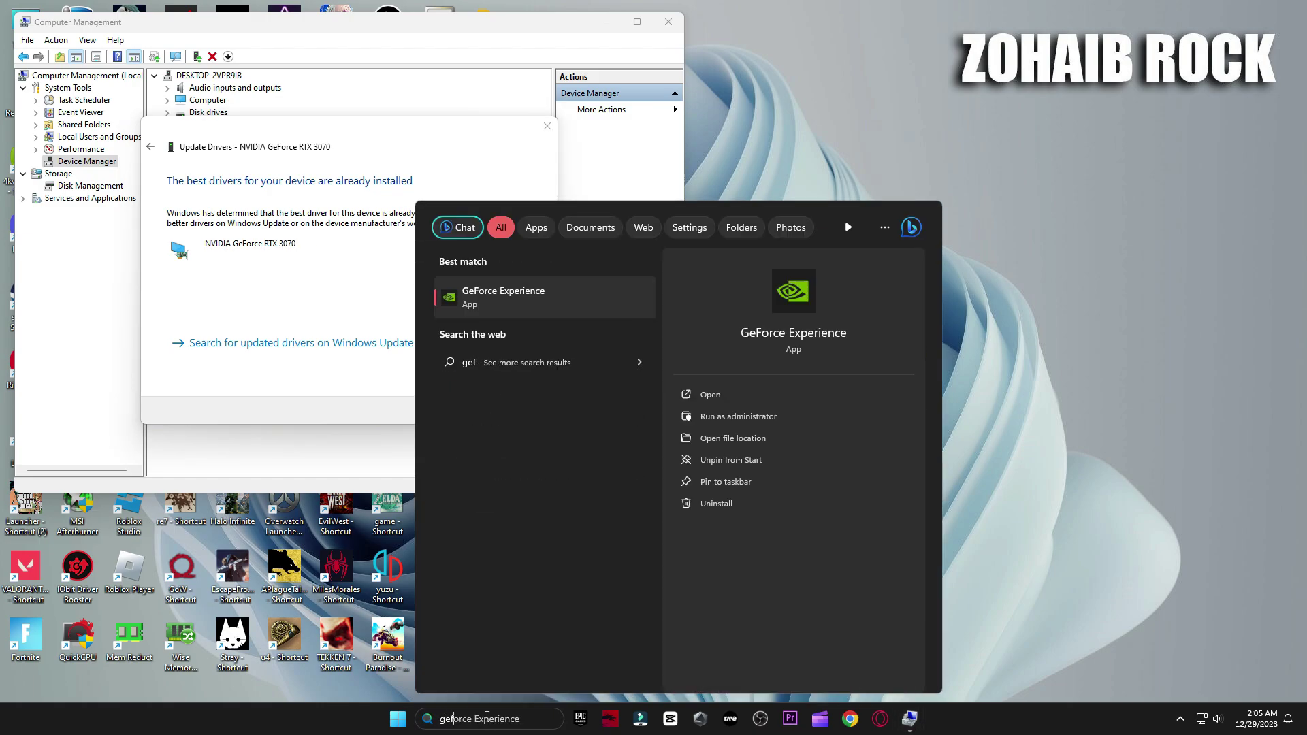
pyautogui.click(516, 300)
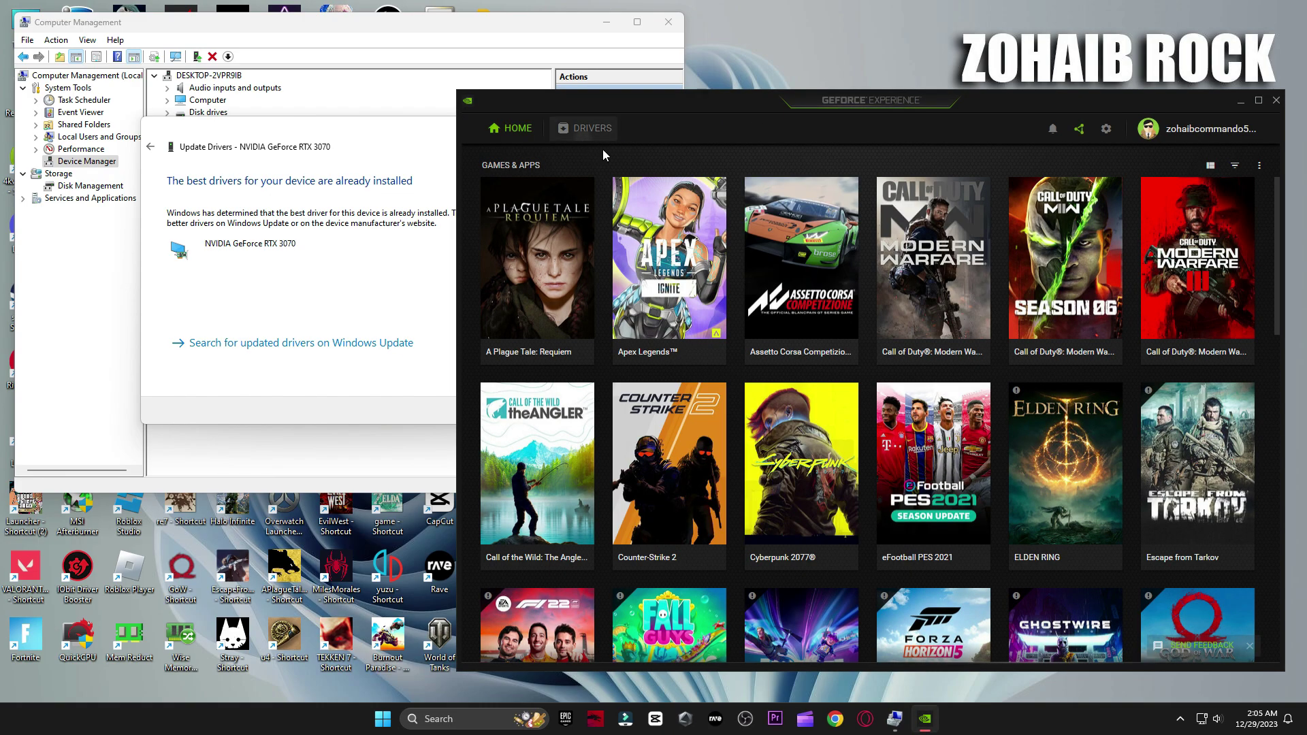
pyautogui.click(591, 129)
pyautogui.click(1169, 167)
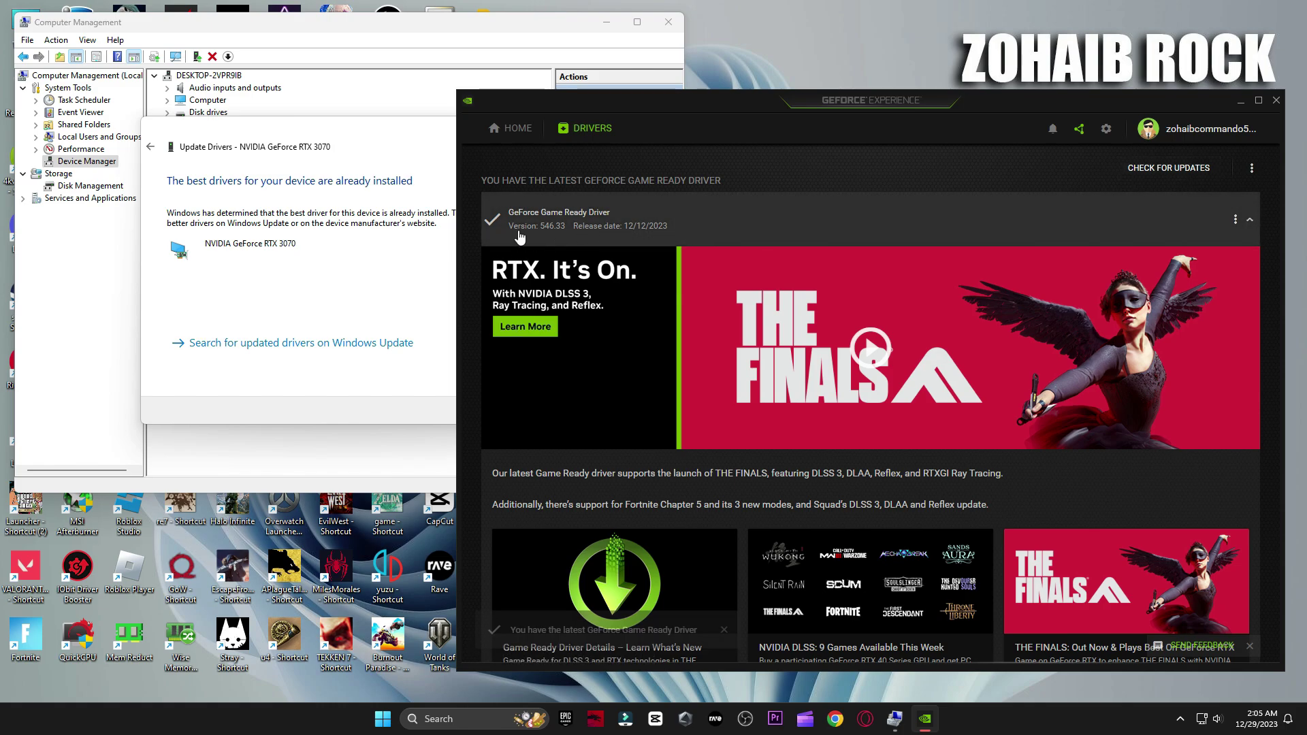
pyautogui.click(1276, 100)
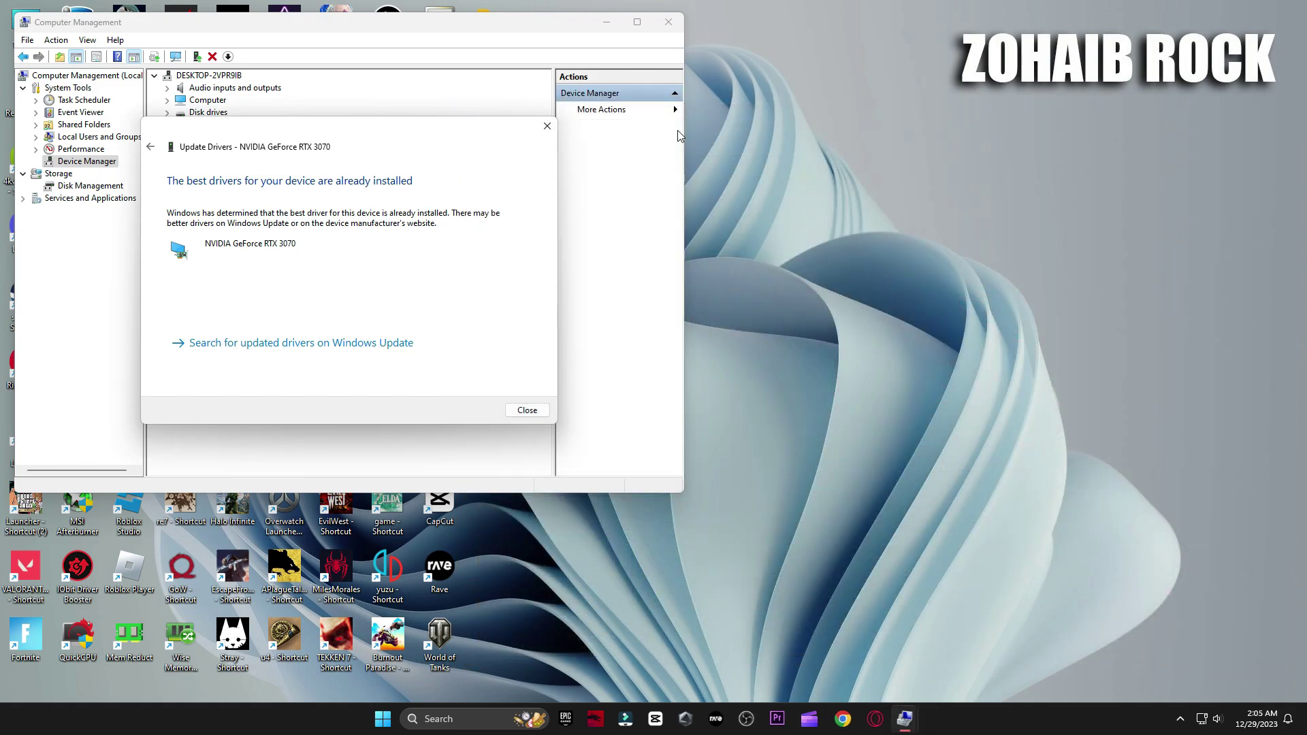
pyautogui.press('Escape')
pyautogui.click(669, 22)
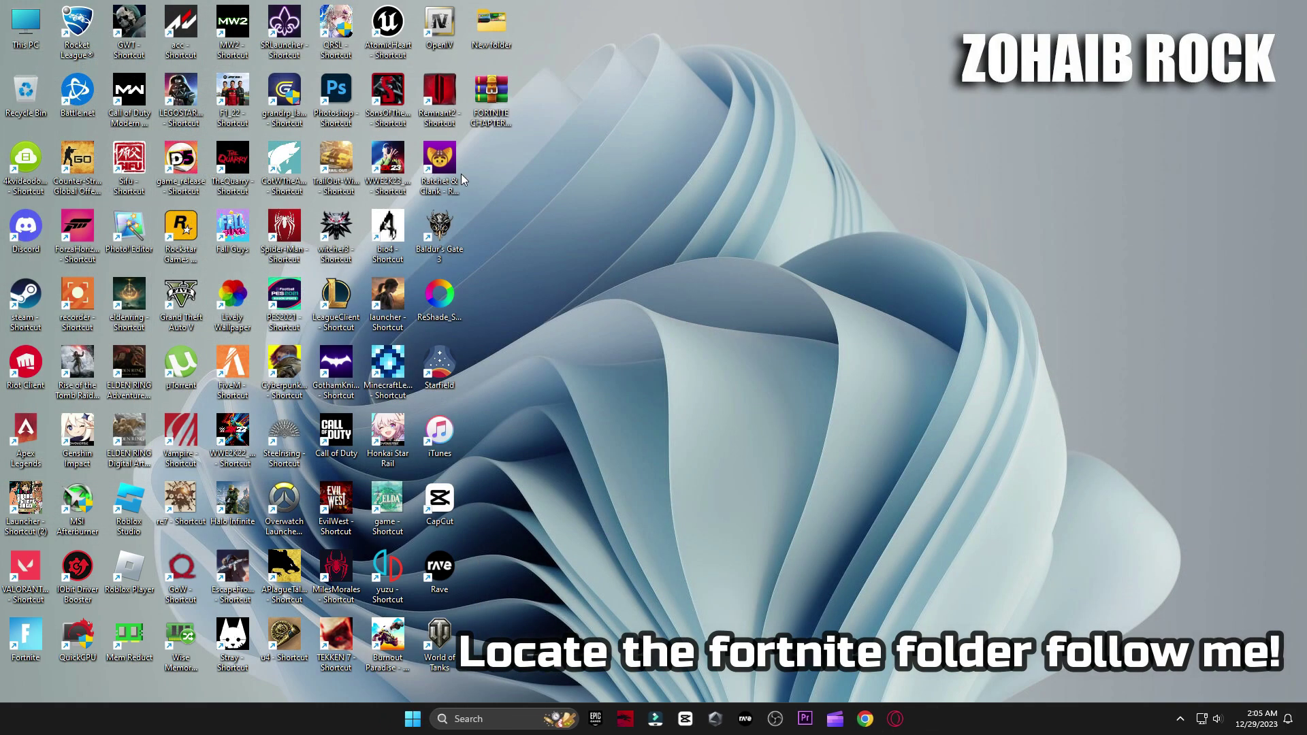
# Open the Fortnite binaries folder at Local Disk (I:) > Games > Fortnite > FortniteGame > Binaries > Win64
pyautogui.doubleClick(26, 24)
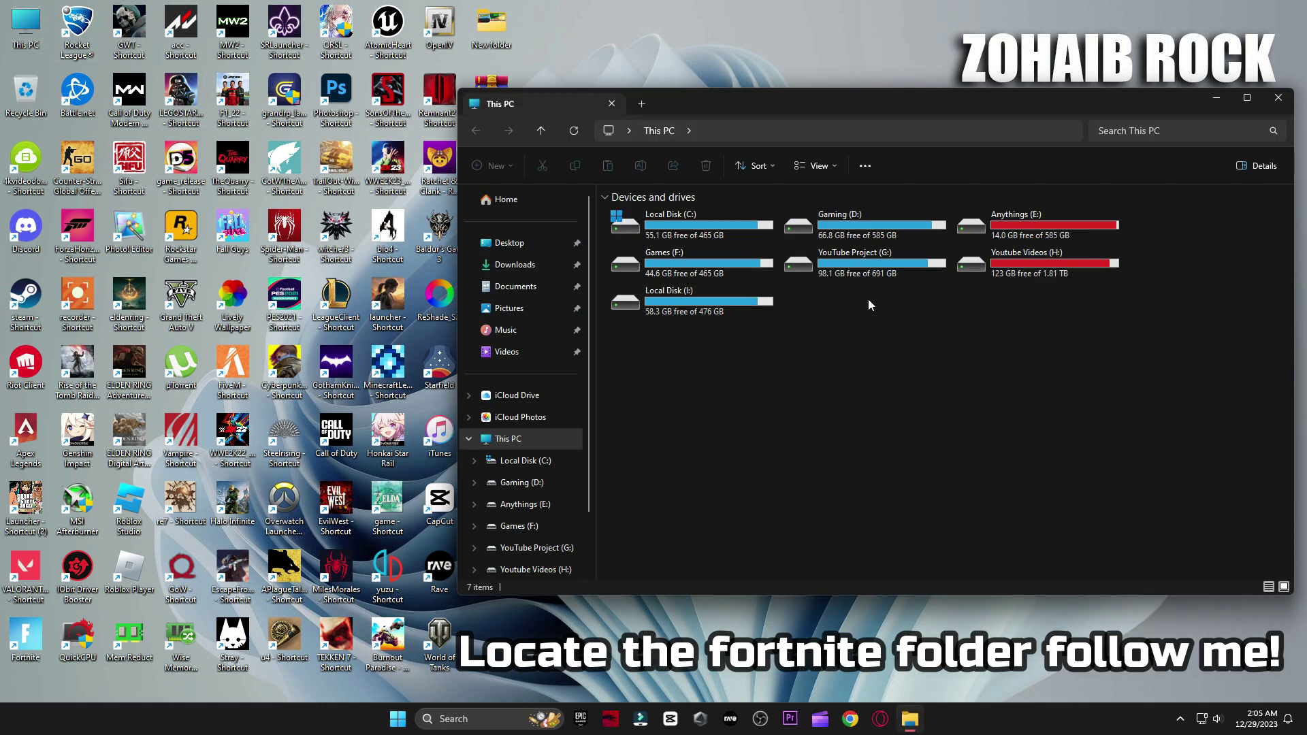
pyautogui.click(743, 312)
pyautogui.doubleClick(742, 312)
pyautogui.doubleClick(658, 204)
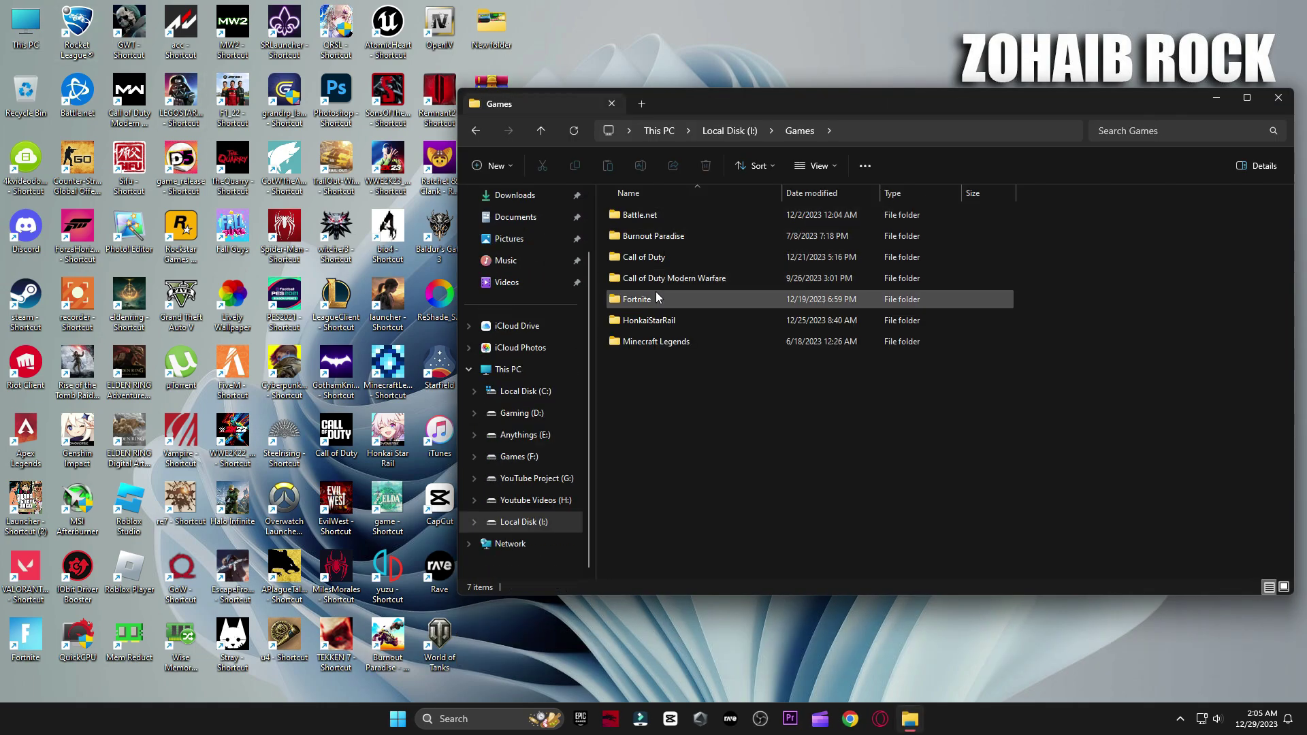
pyautogui.doubleClick(638, 301)
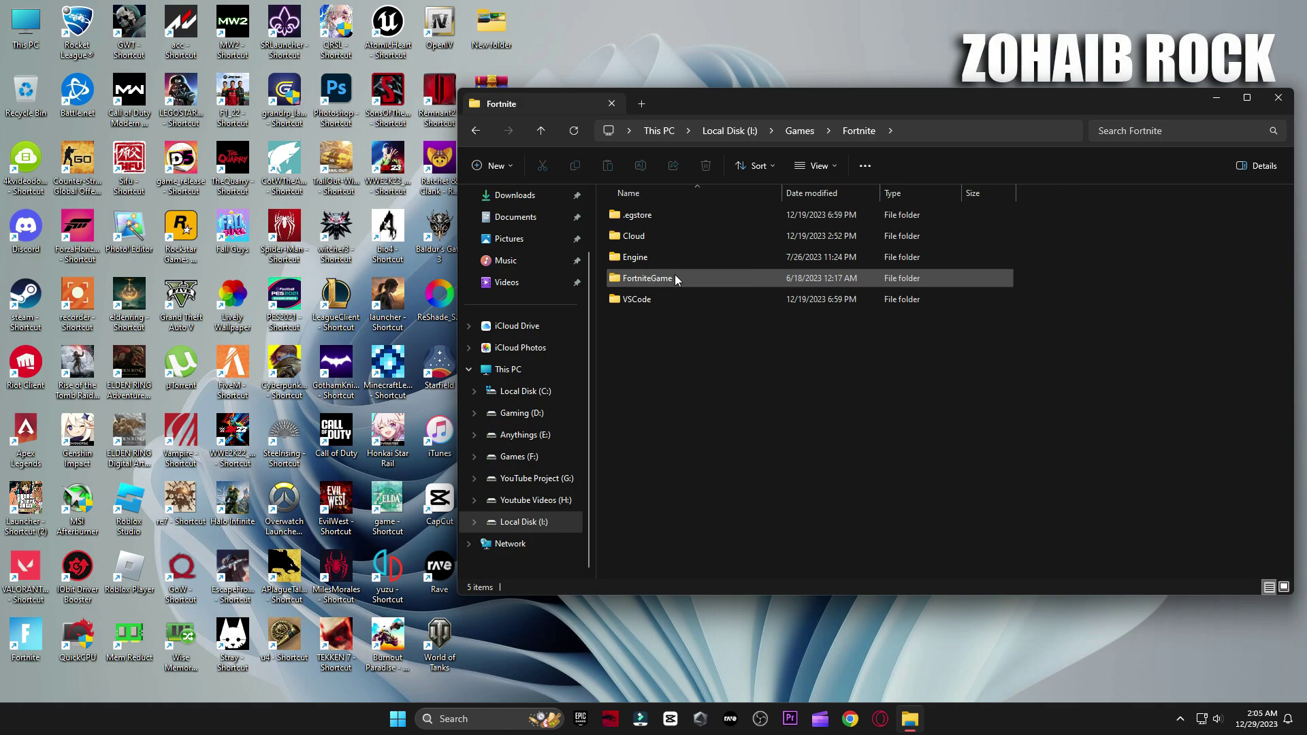
pyautogui.doubleClick(675, 275)
pyautogui.doubleClick(669, 212)
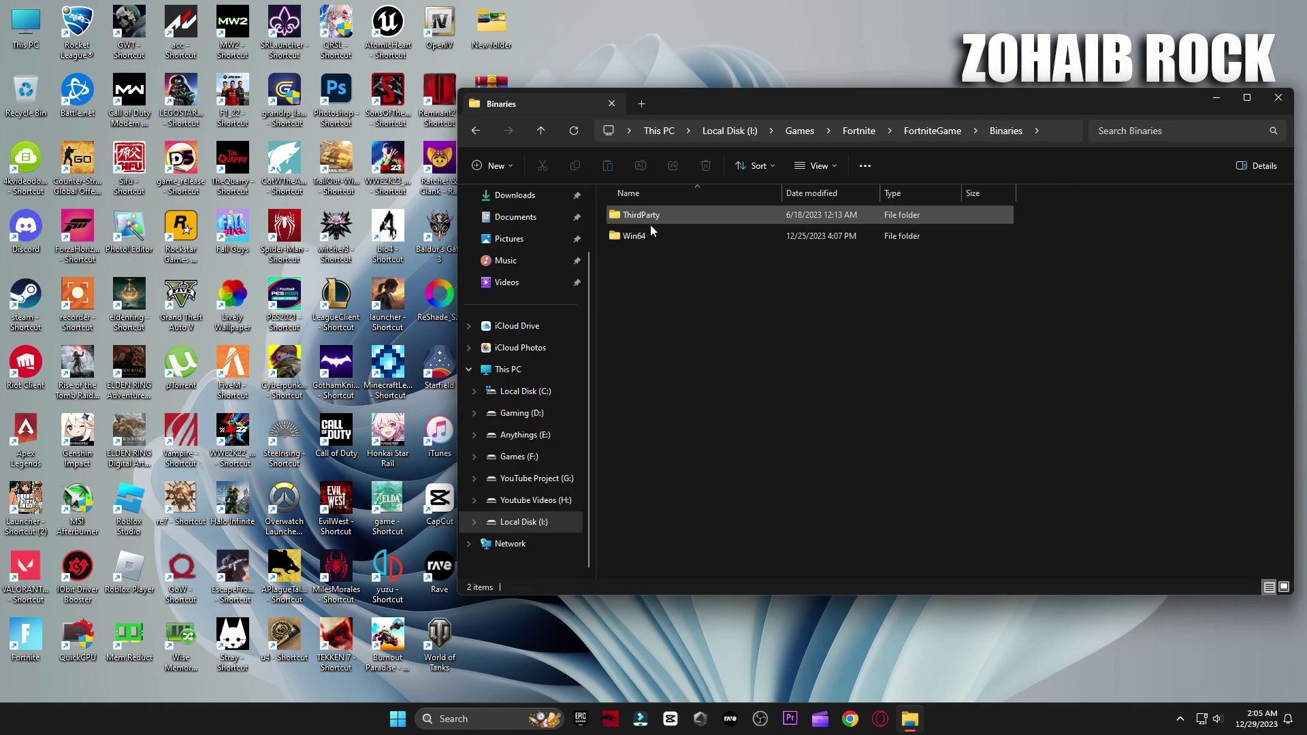
pyautogui.doubleClick(655, 237)
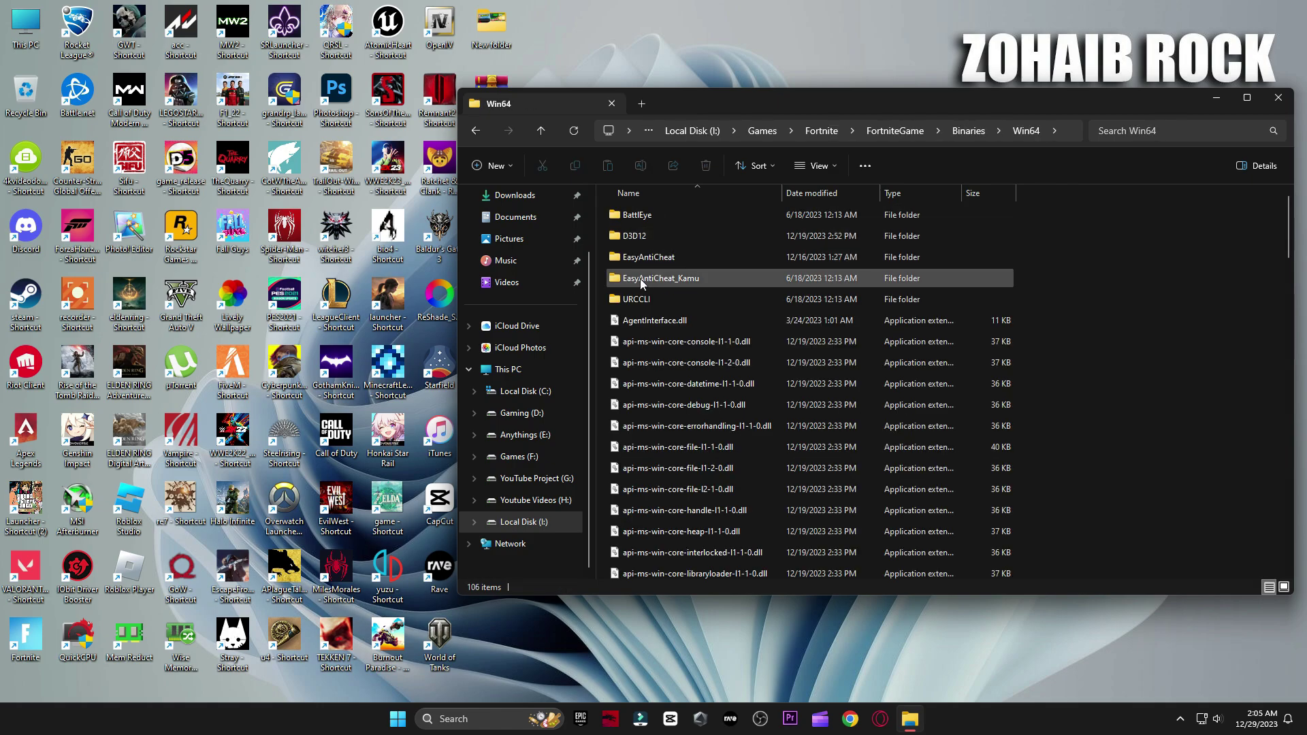
# Run EasyAntiCheat_Setup from the EasyAntiCheat_Kamu folder to uninstall and reinstall the Easy Anti-Cheat service
pyautogui.doubleClick(657, 280)
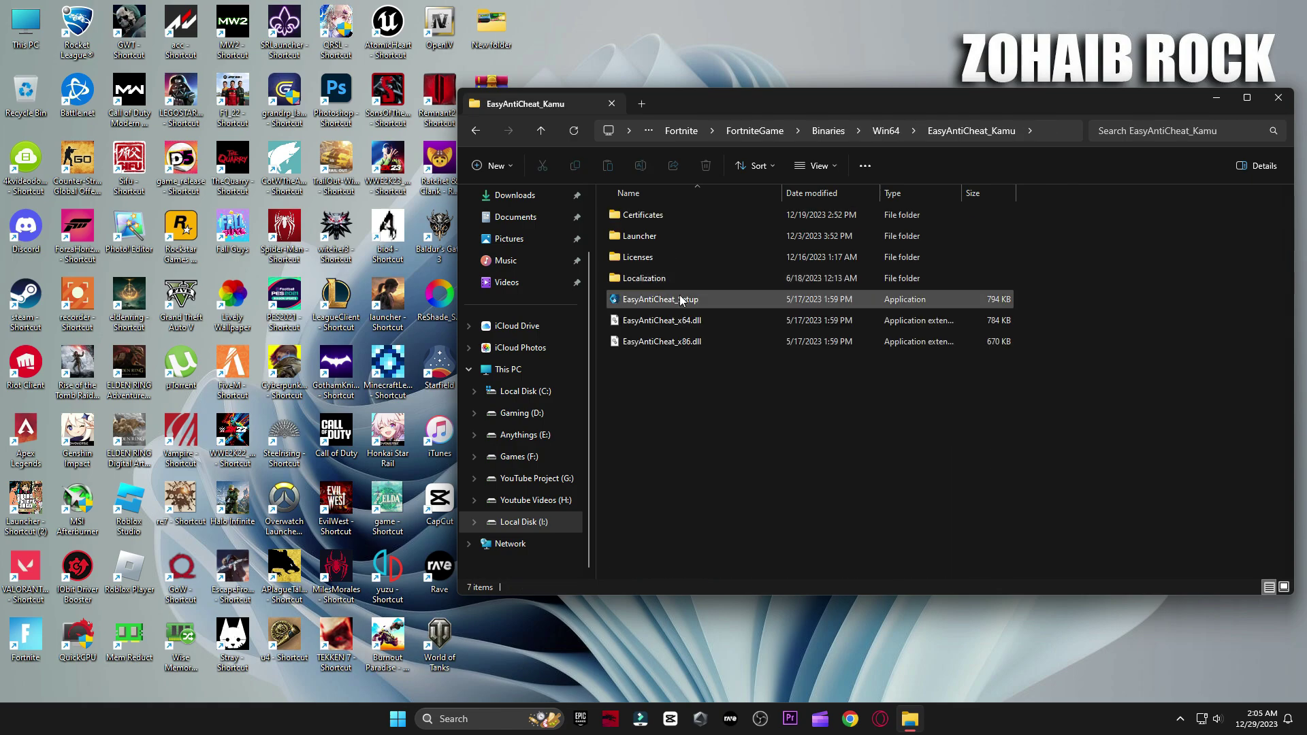
pyautogui.doubleClick(680, 298)
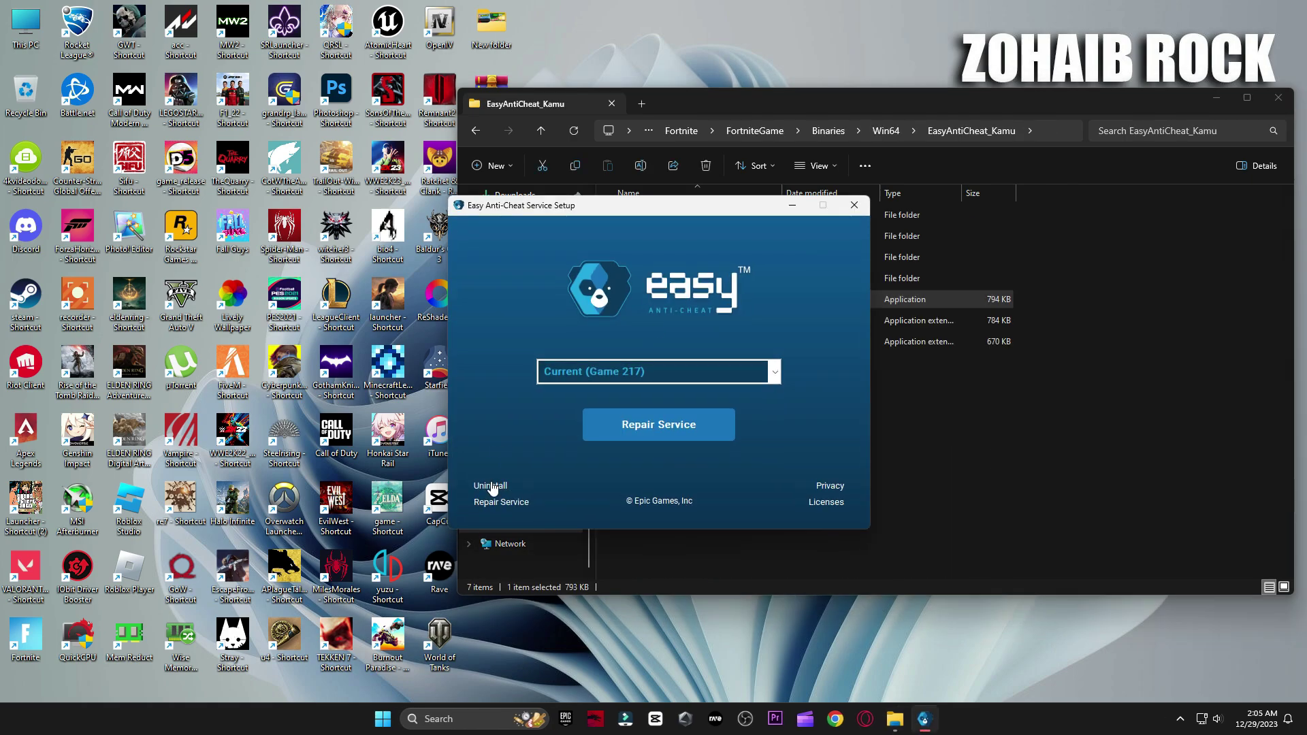
pyautogui.click(492, 486)
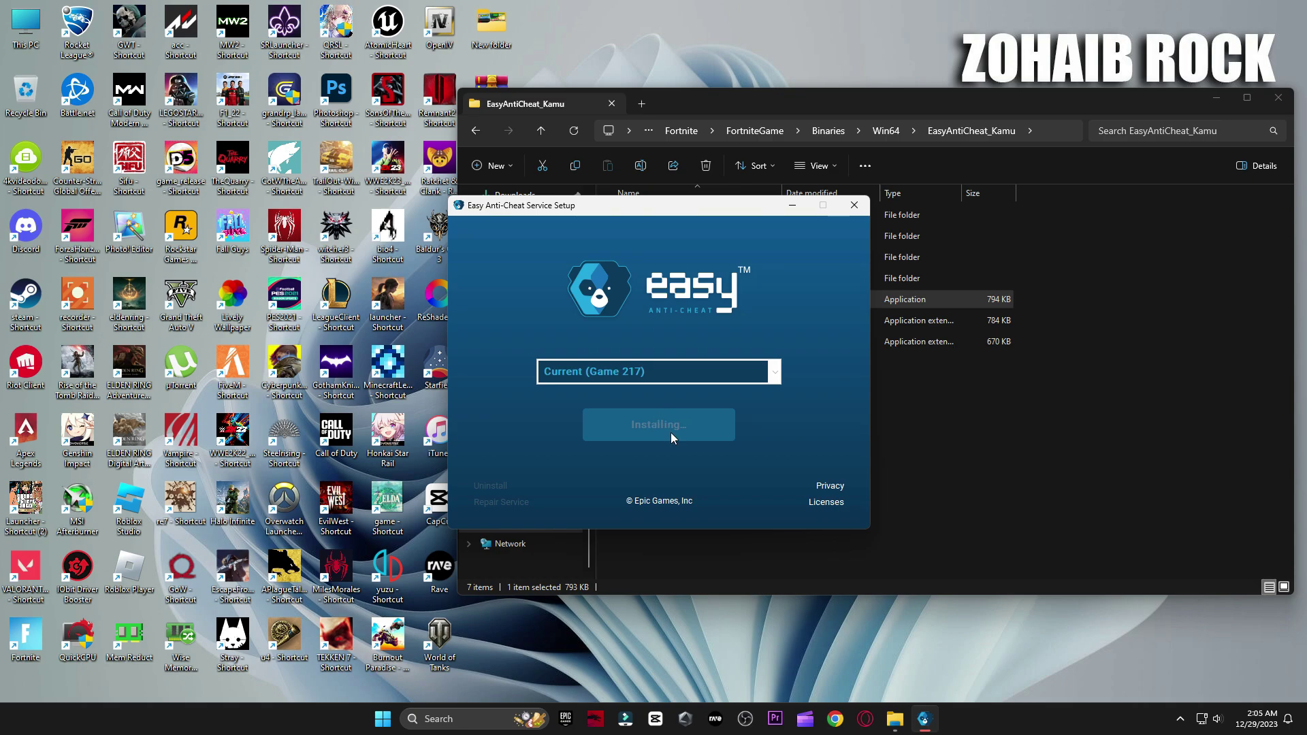
# Uninstall the BattlEye service by running Uninstall_BattlEye from the BattlEye folder inside Win64
pyautogui.click(476, 131)
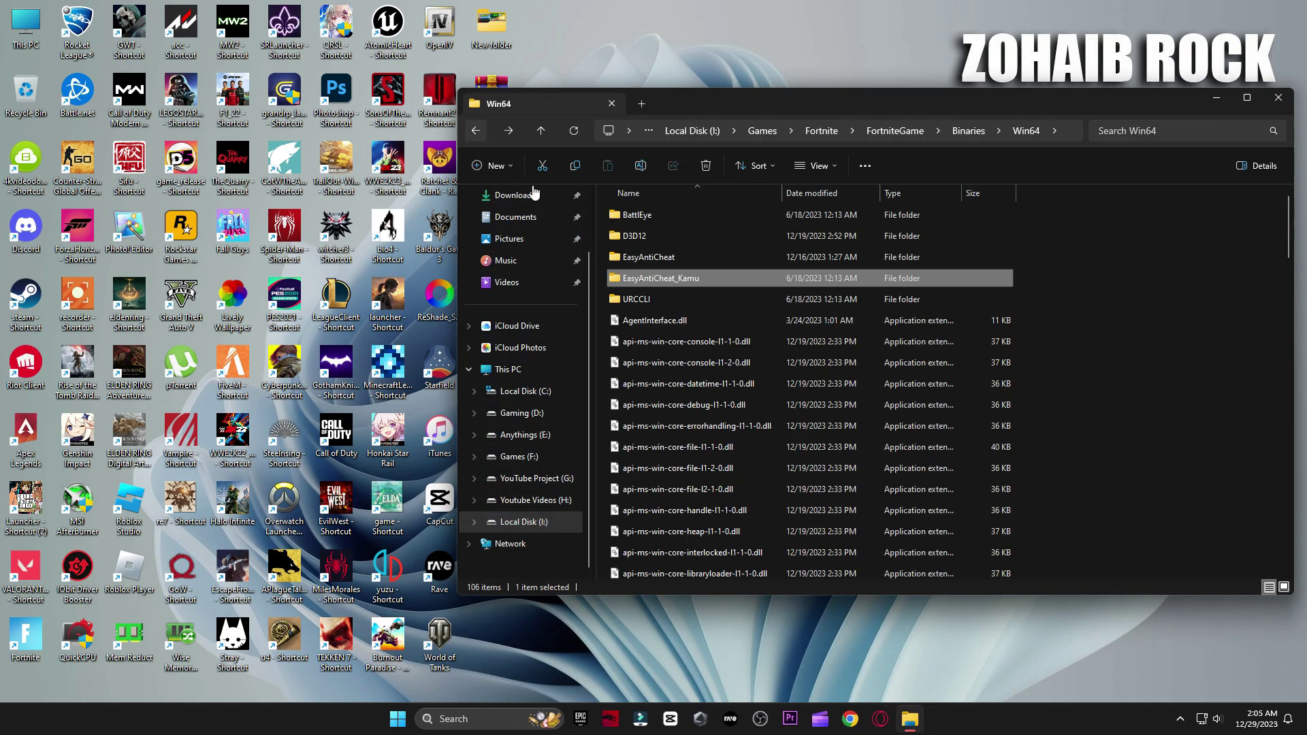
pyautogui.doubleClick(652, 215)
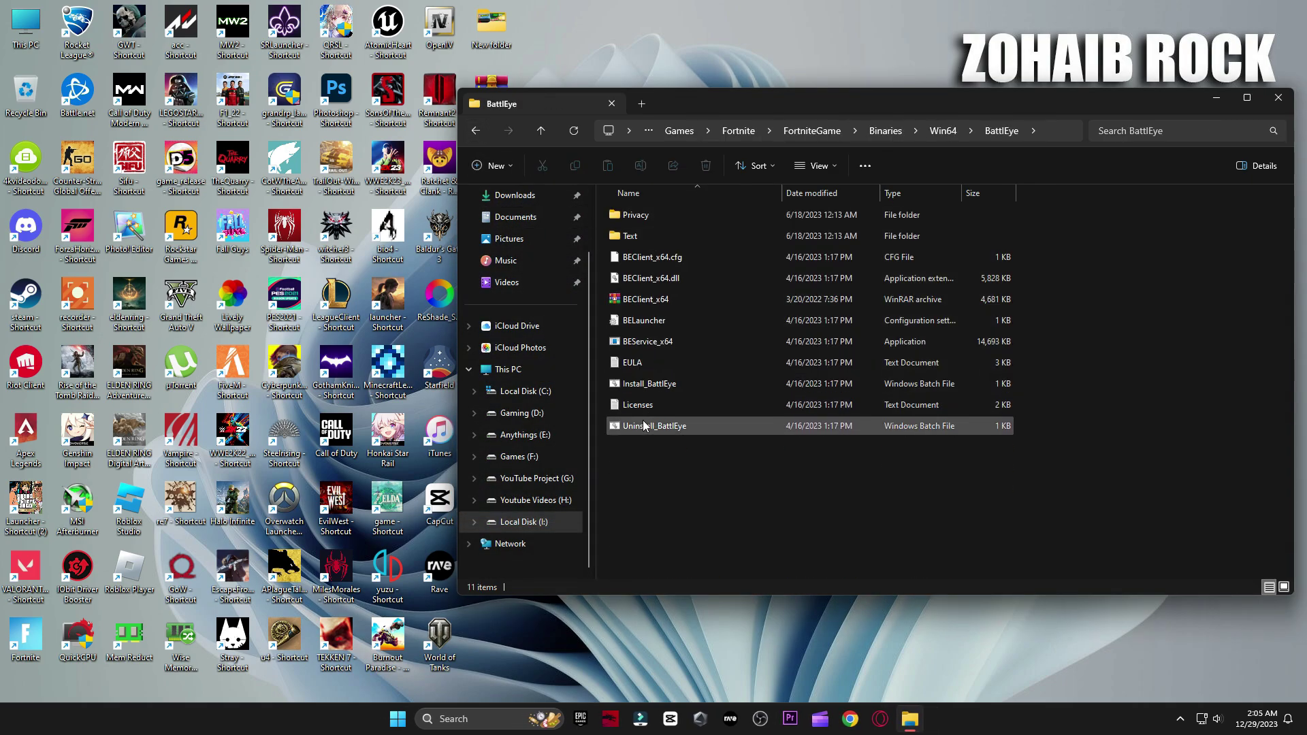
pyautogui.doubleClick(645, 426)
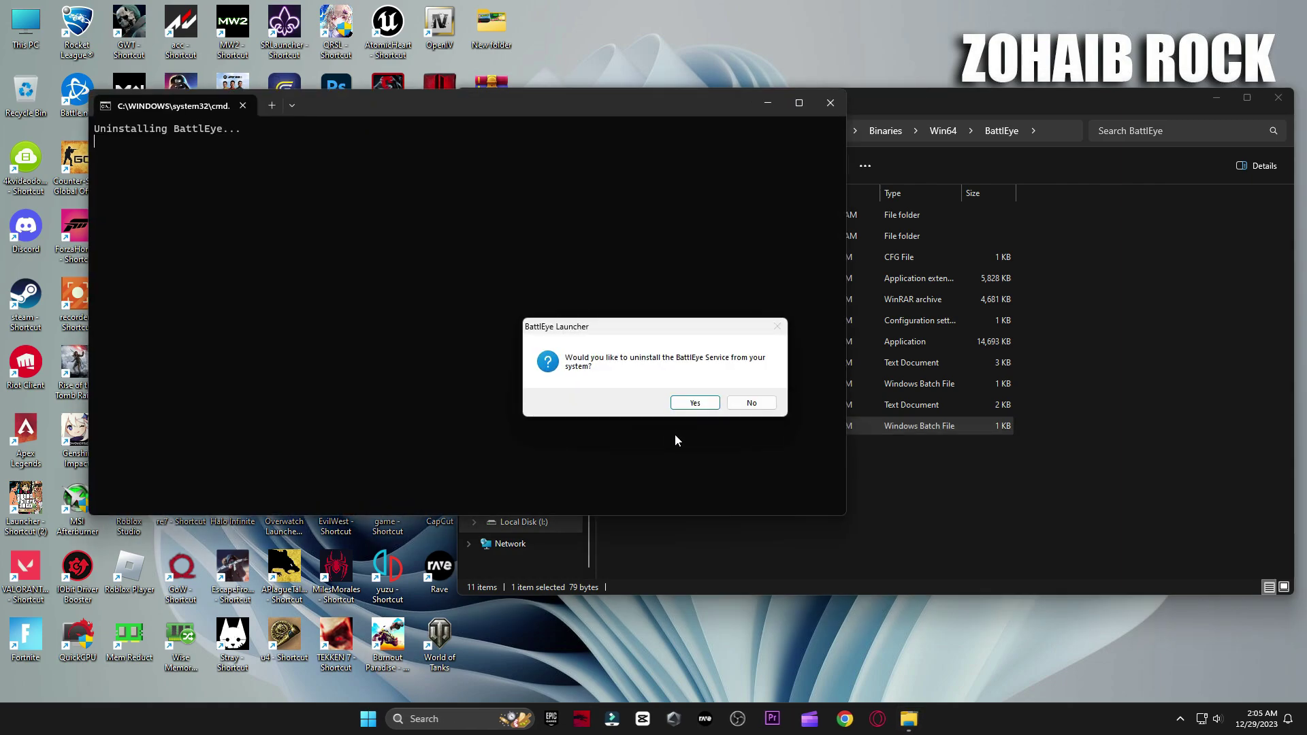
pyautogui.click(690, 400)
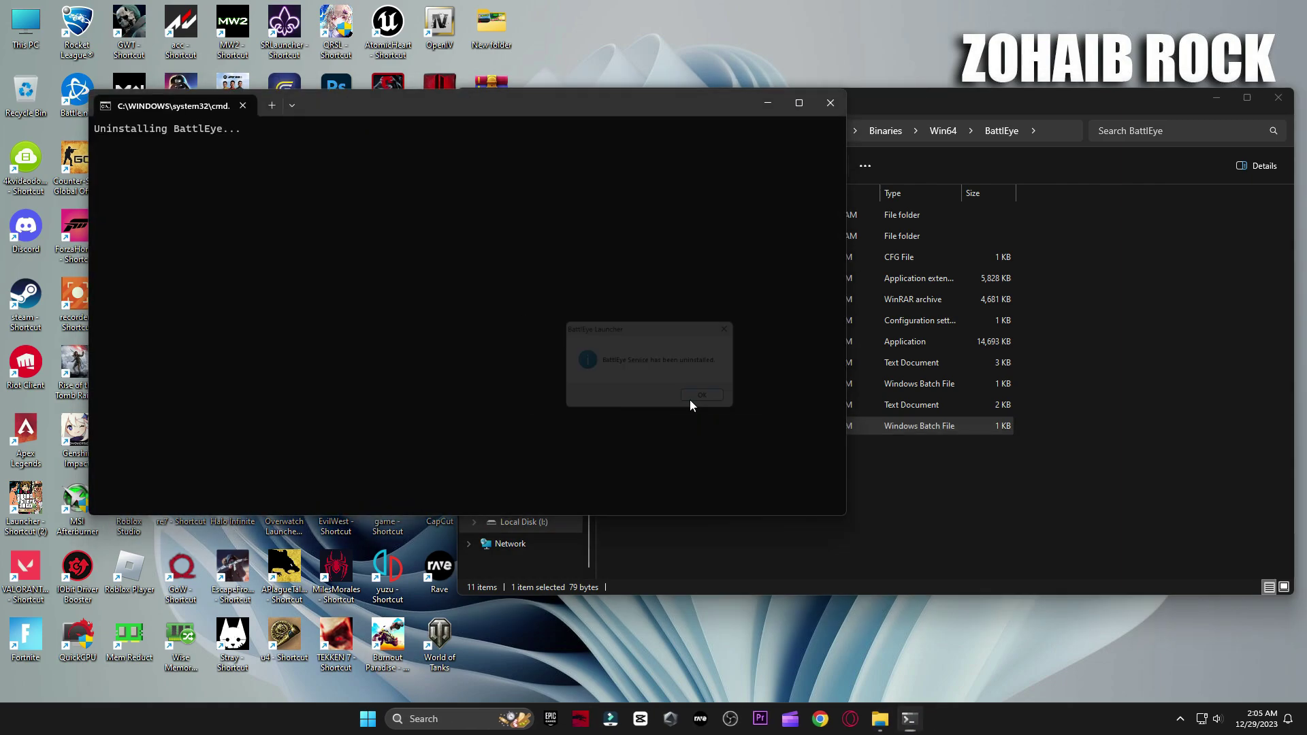
pyautogui.click(708, 397)
# Reinstall BattlEye with the Install_BattlEye batch file and run BEService_x64
pyautogui.doubleClick(654, 387)
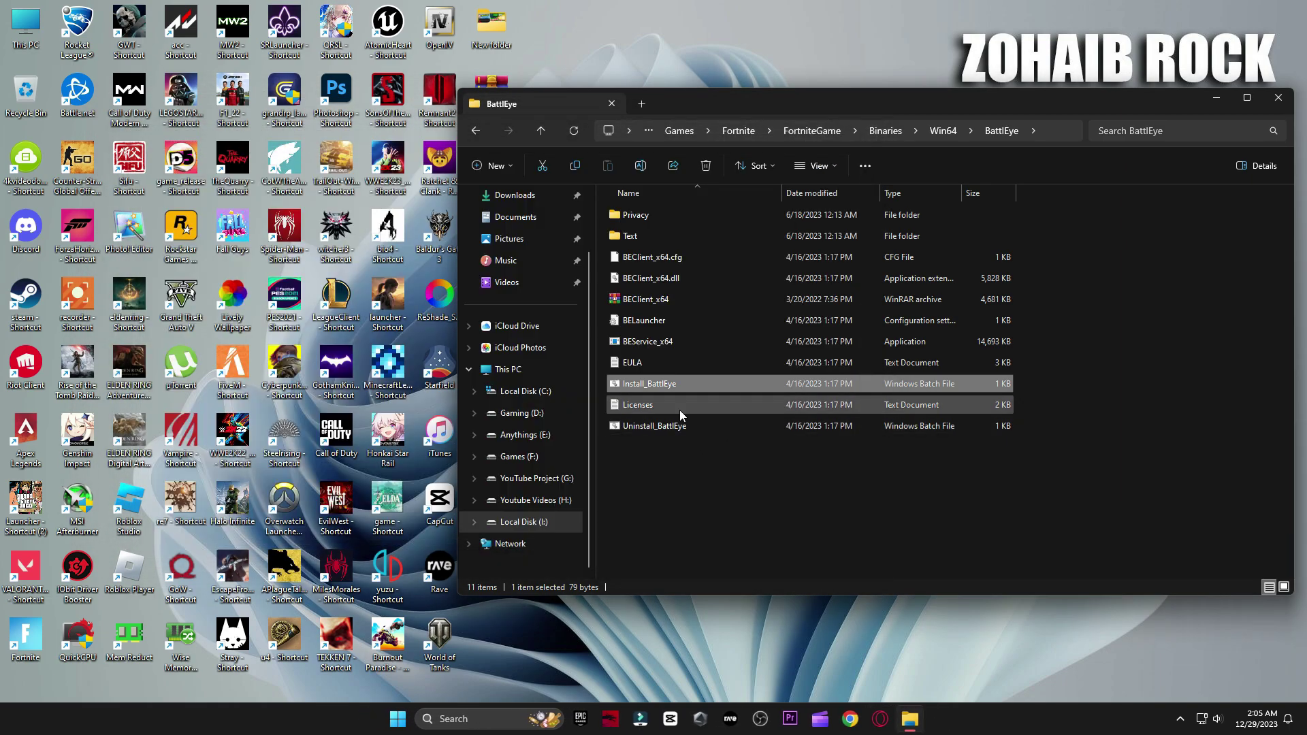
pyautogui.doubleClick(656, 345)
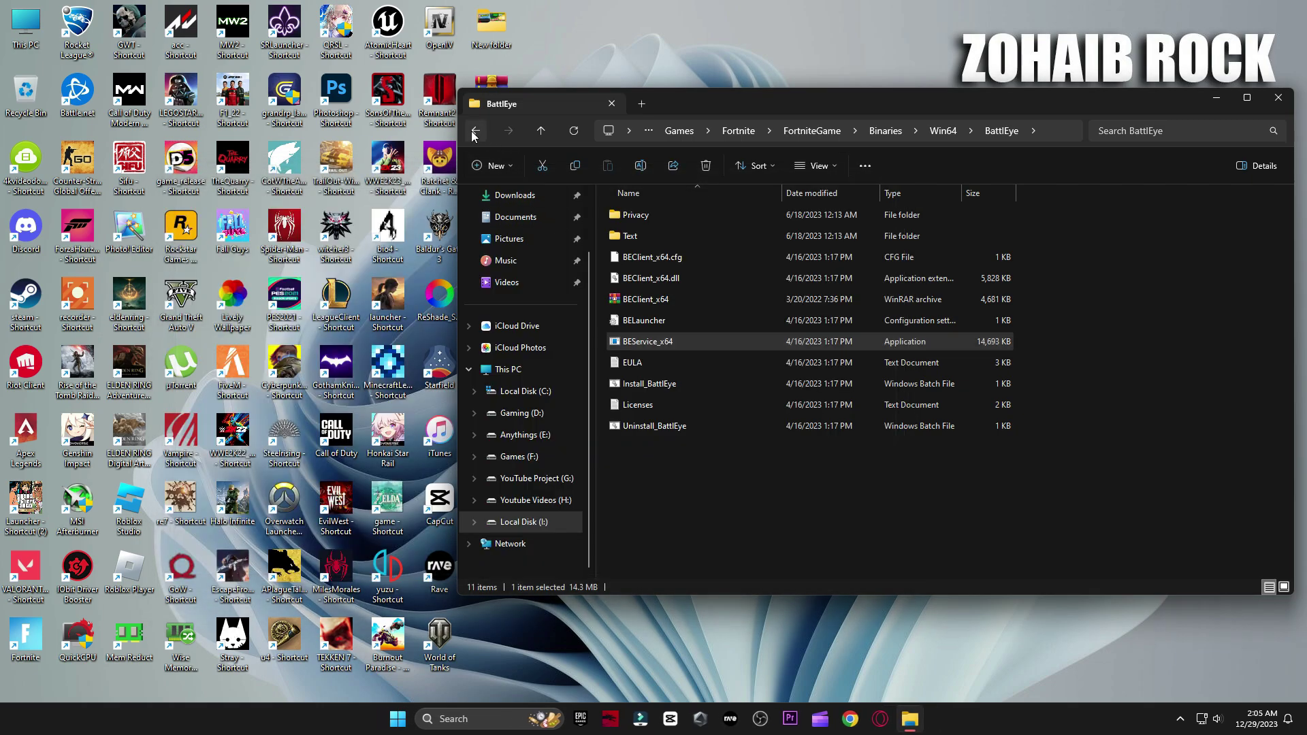
# Open the compatibility properties of FortniteClient-Win64-Shipping in the Win64 folder and confirm its high DPI settings
pyautogui.click(474, 132)
pyautogui.scroll(-8, 708, 394)
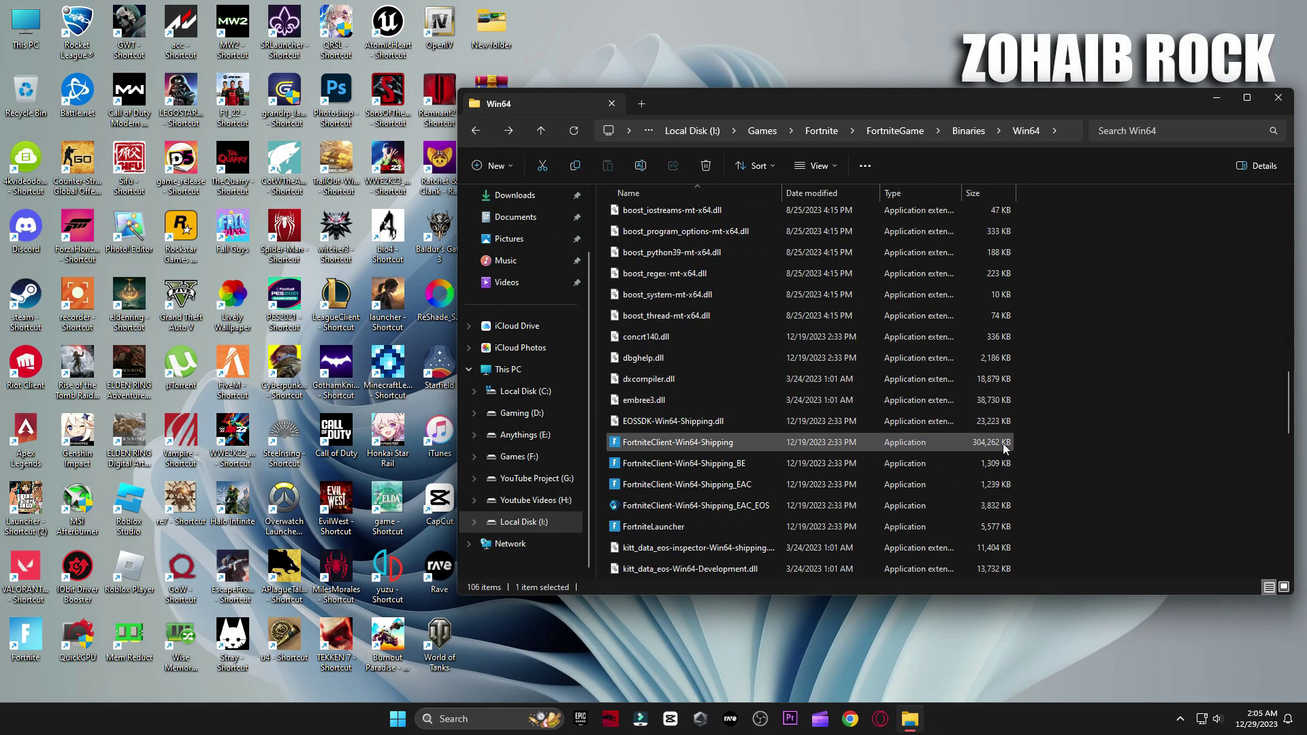
pyautogui.moveTo(1002, 443); pyautogui.dragTo(987, 535)
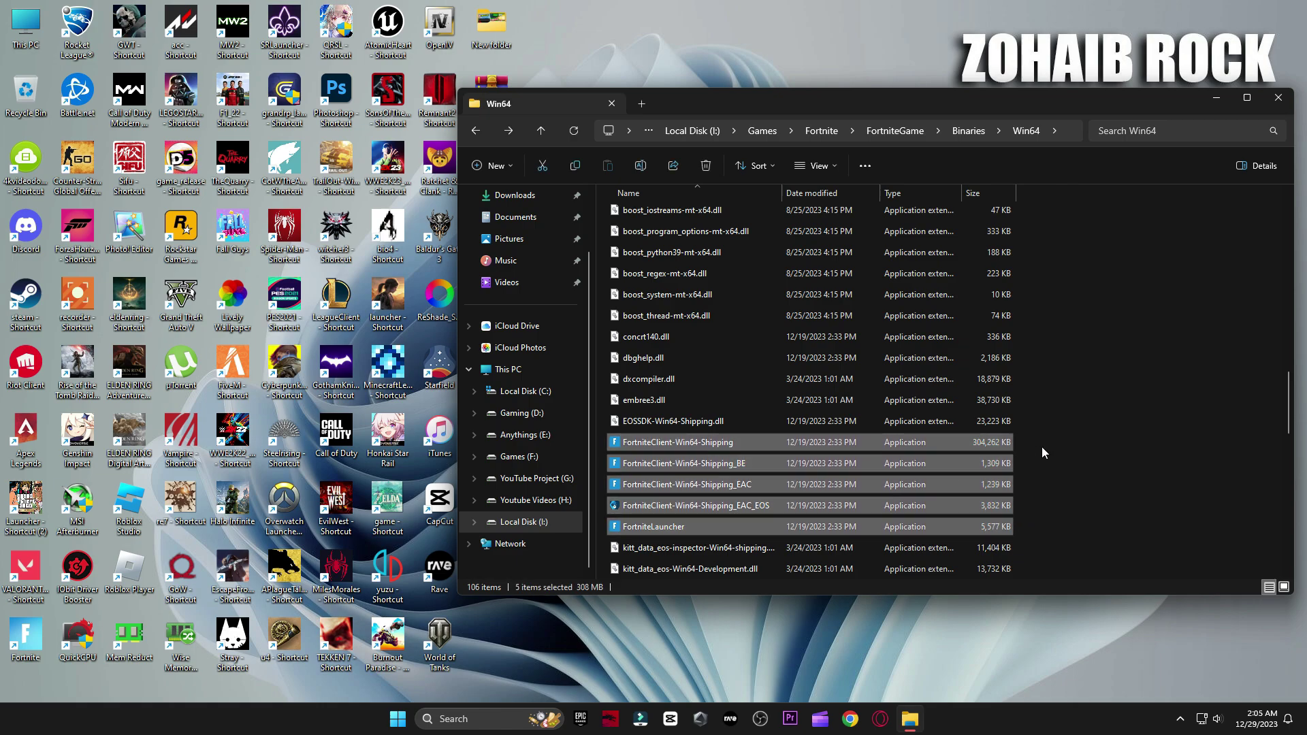
pyautogui.click(702, 443)
pyautogui.rightClick(703, 443)
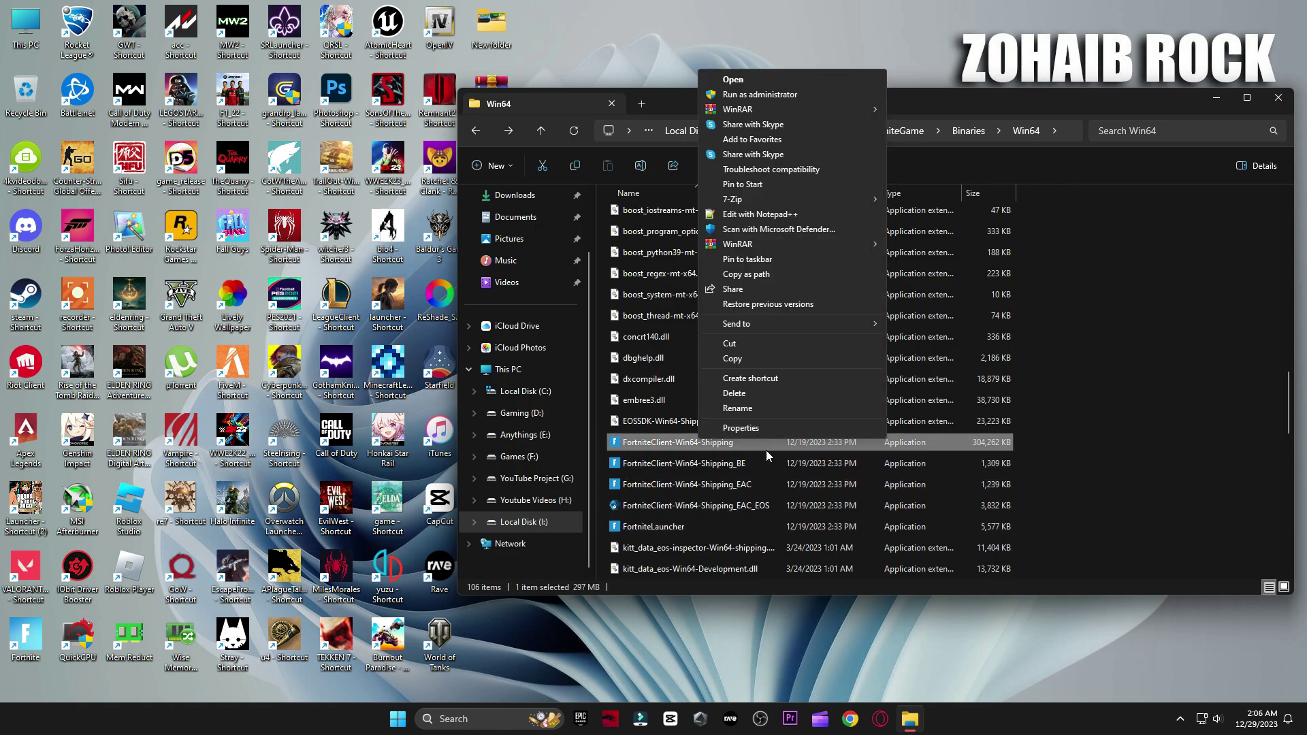
pyautogui.click(763, 427)
pyautogui.moveTo(783, 319); pyautogui.dragTo(743, 142)
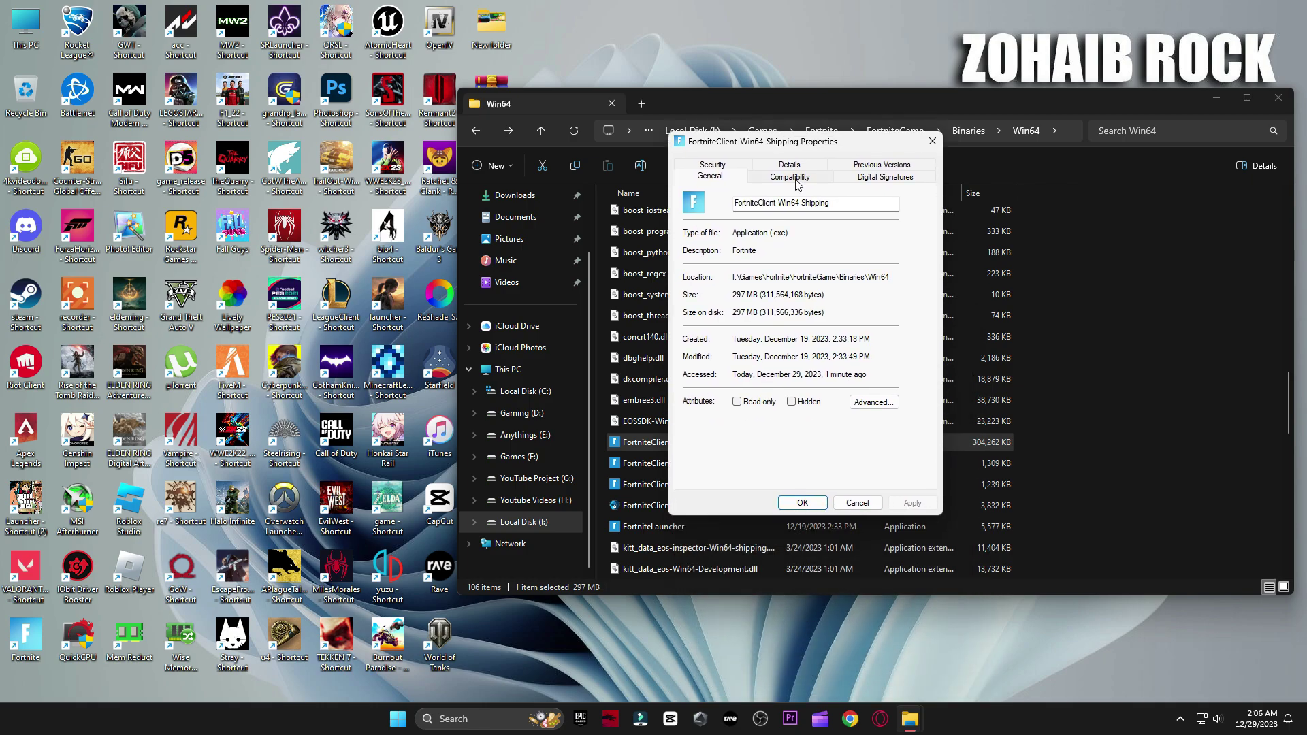
pyautogui.click(783, 177)
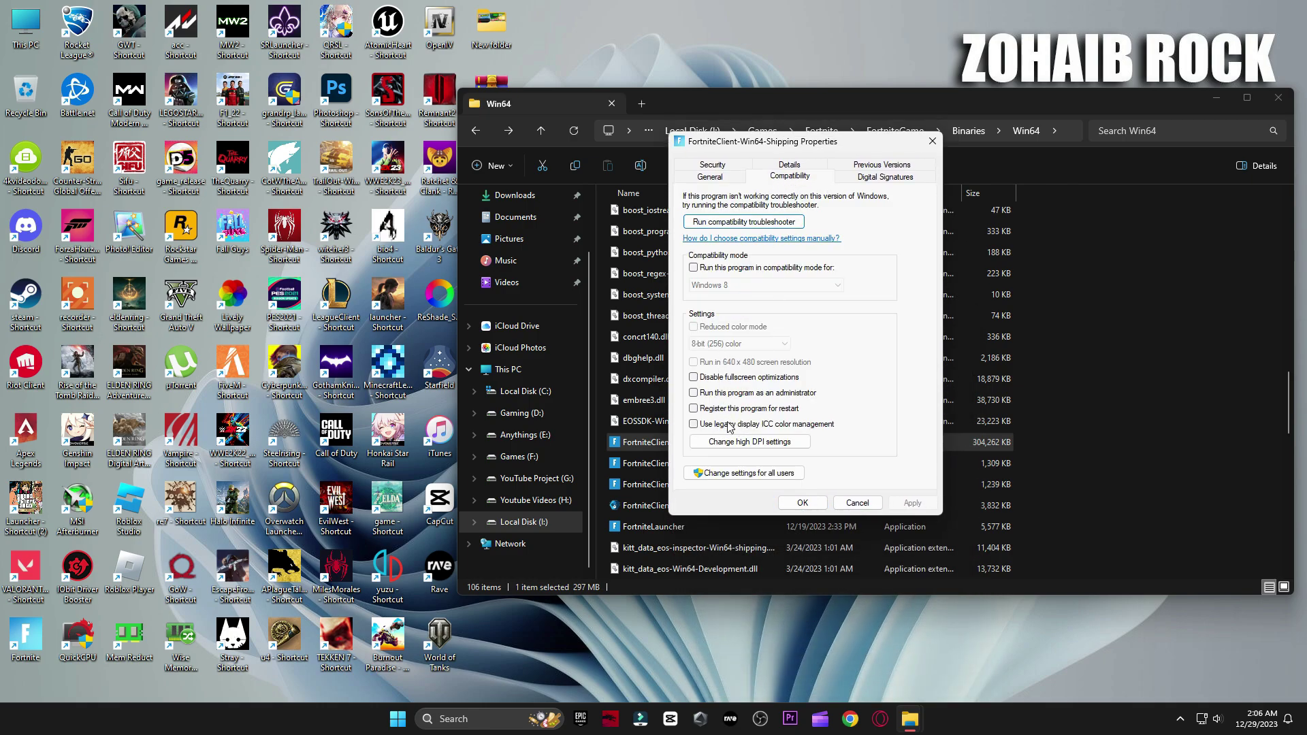
pyautogui.click(750, 442)
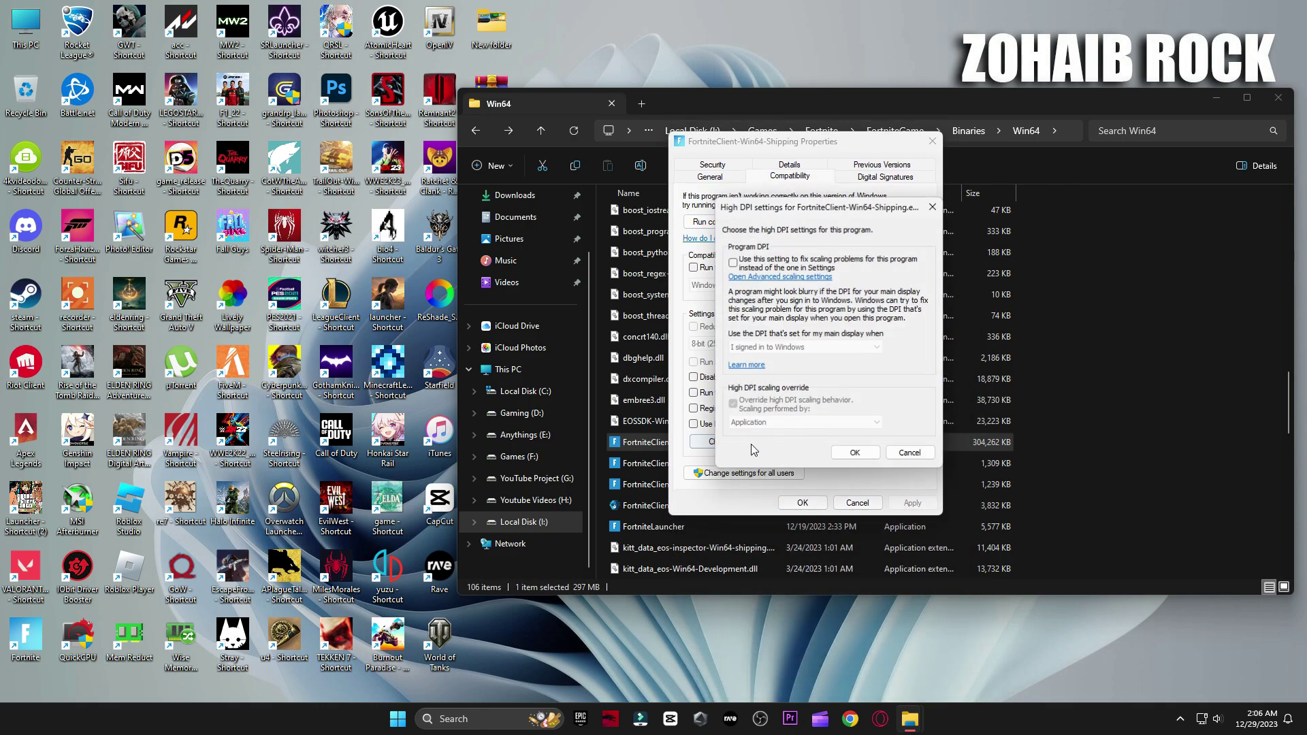
pyautogui.click(855, 453)
pyautogui.click(804, 503)
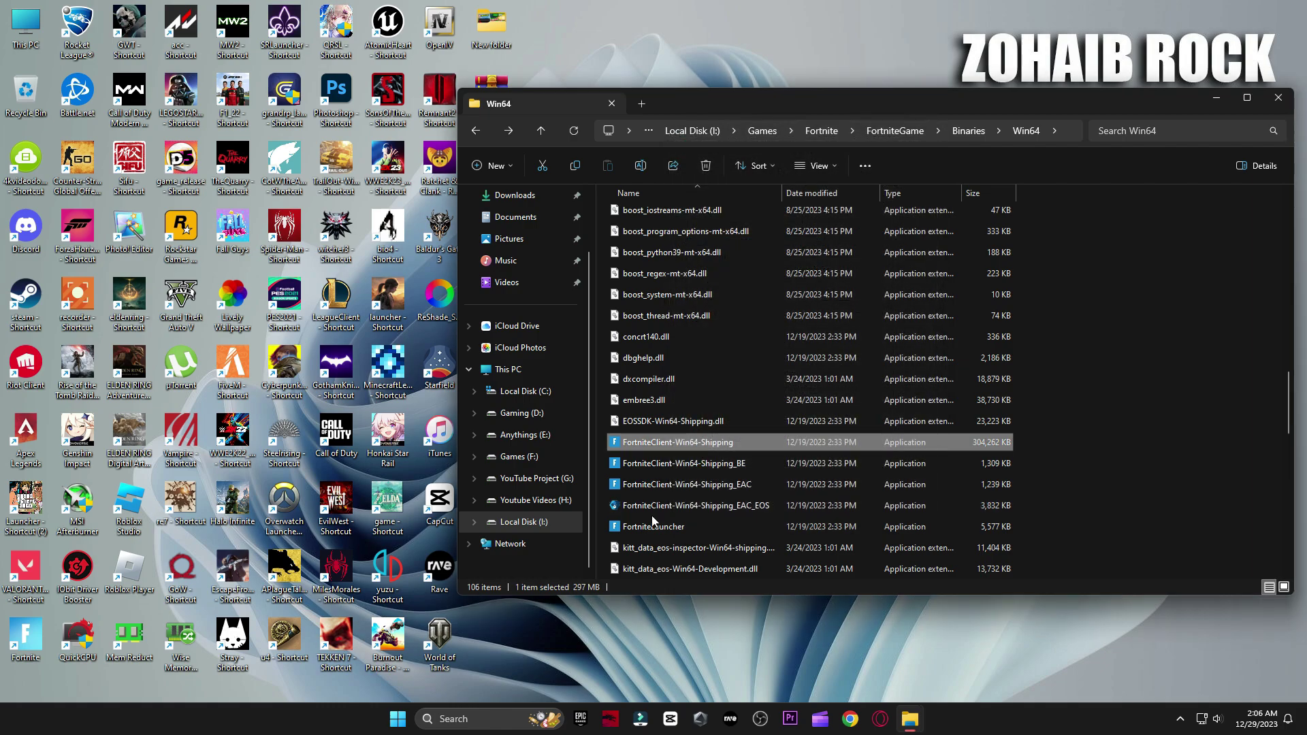
# In FortniteLauncher's compatibility properties, override high DPI scaling behavior with scaling performed by Application, and apply the change
pyautogui.rightClick(647, 527)
pyautogui.click(704, 507)
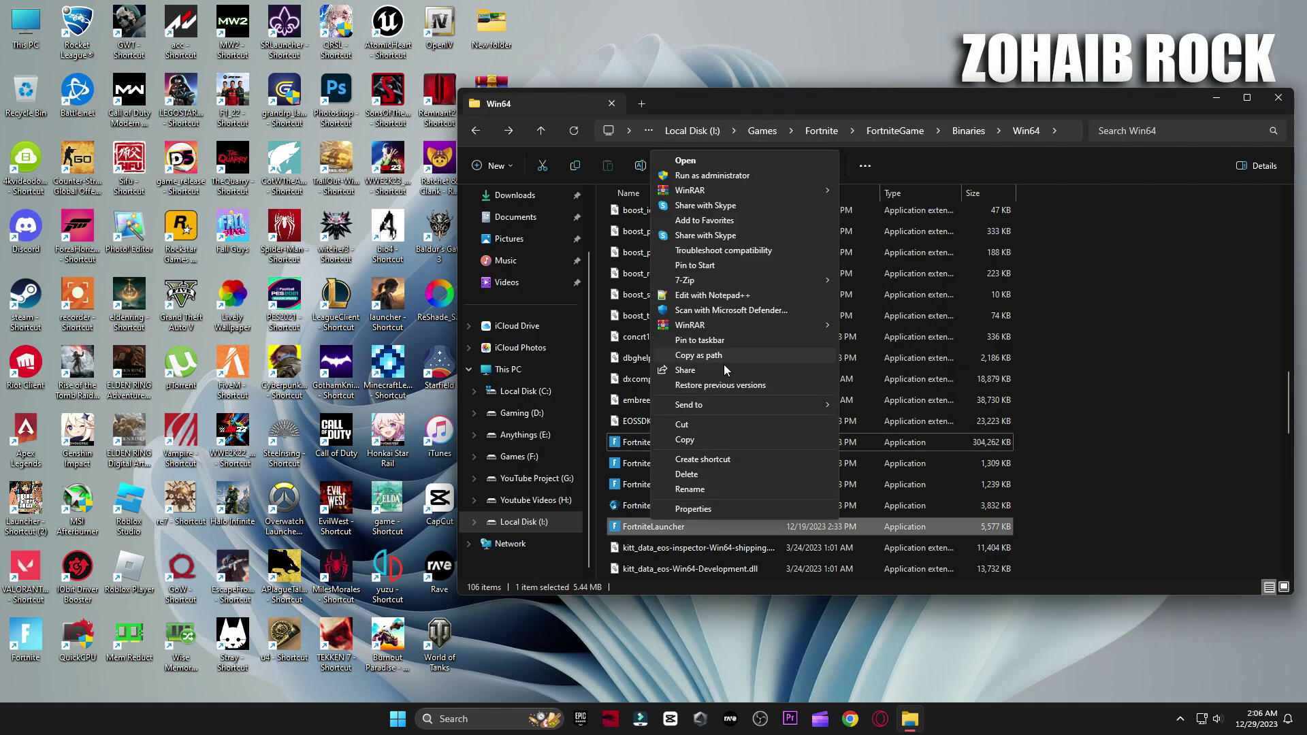
pyautogui.click(720, 508)
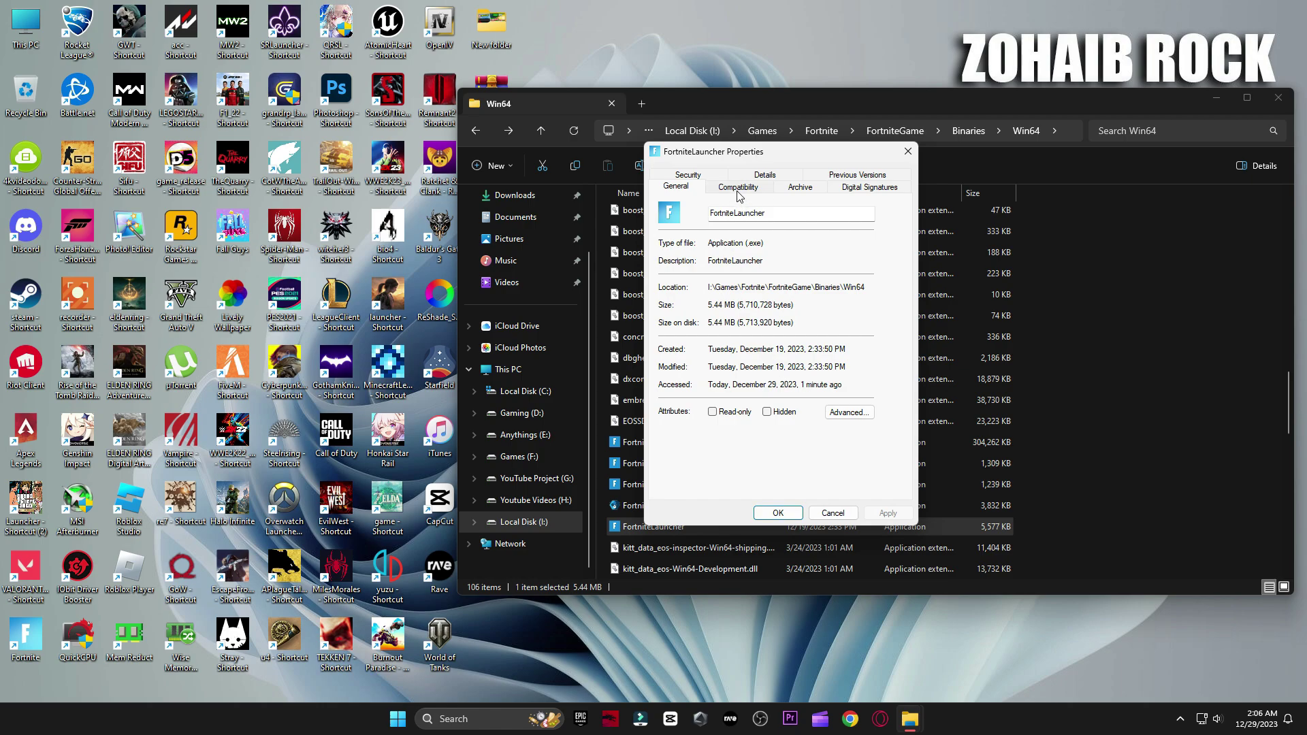
pyautogui.click(738, 188)
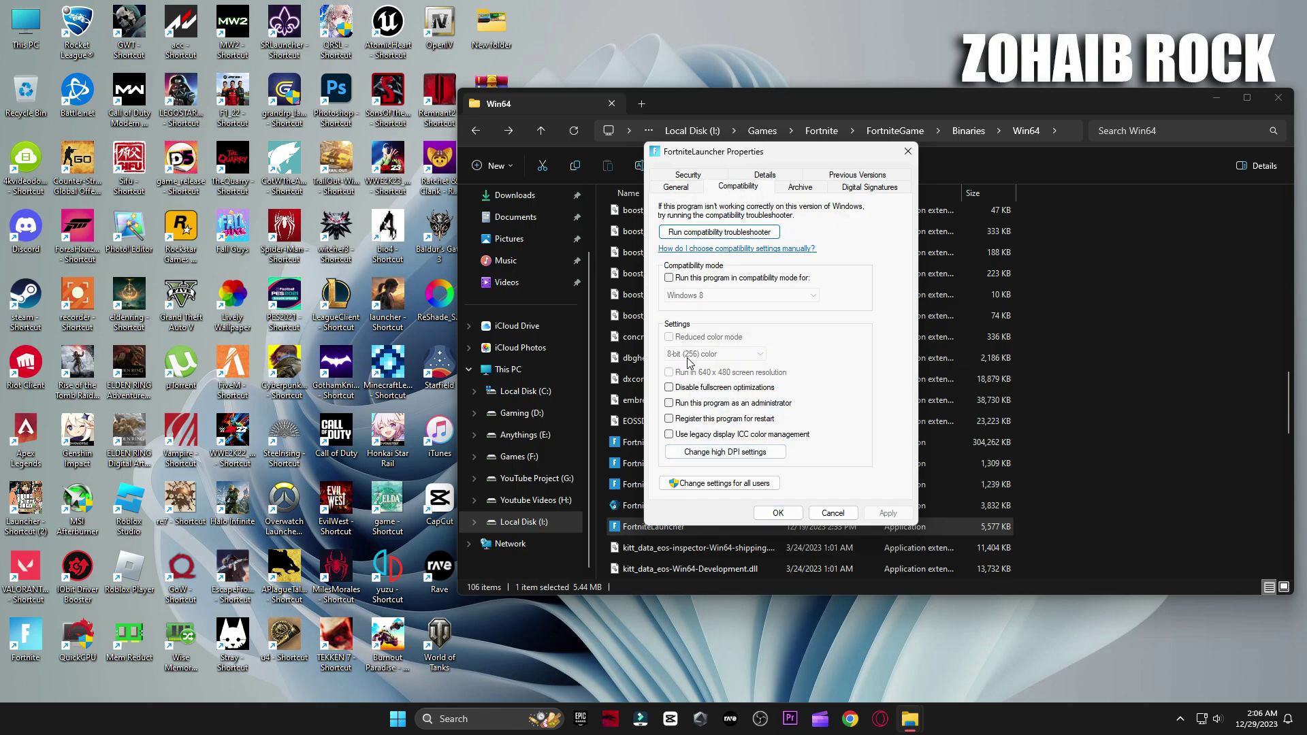
pyautogui.click(708, 453)
pyautogui.click(727, 416)
pyautogui.click(739, 436)
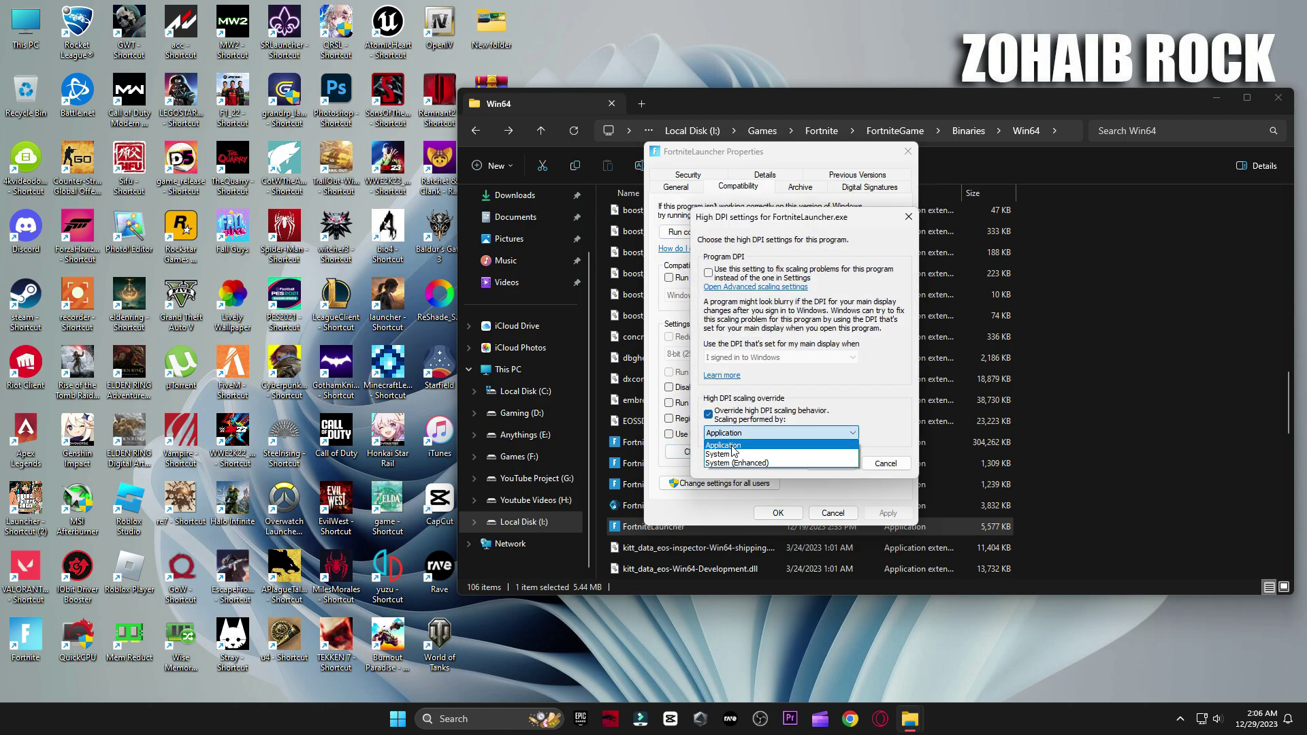
pyautogui.click(746, 443)
pyautogui.click(831, 462)
pyautogui.click(888, 513)
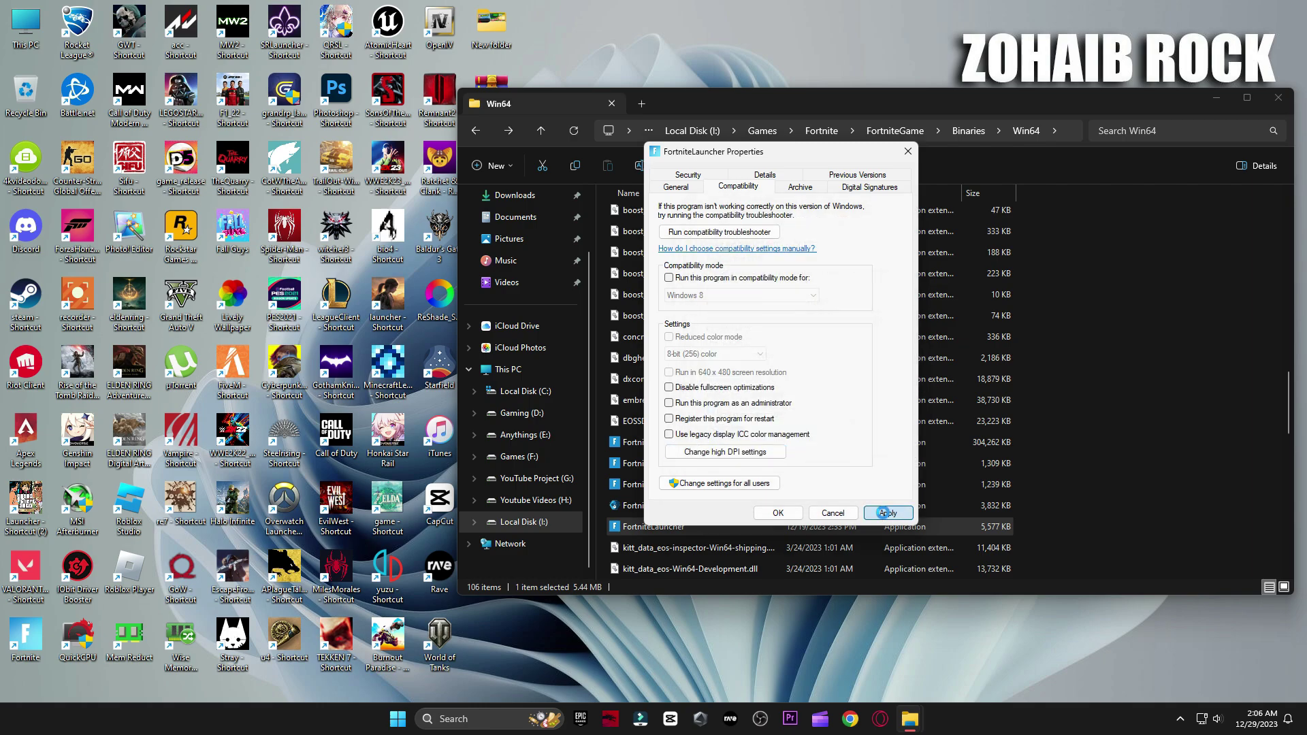
# Confirm FortniteLauncher's properties and close the Win64 folder window
pyautogui.click(779, 513)
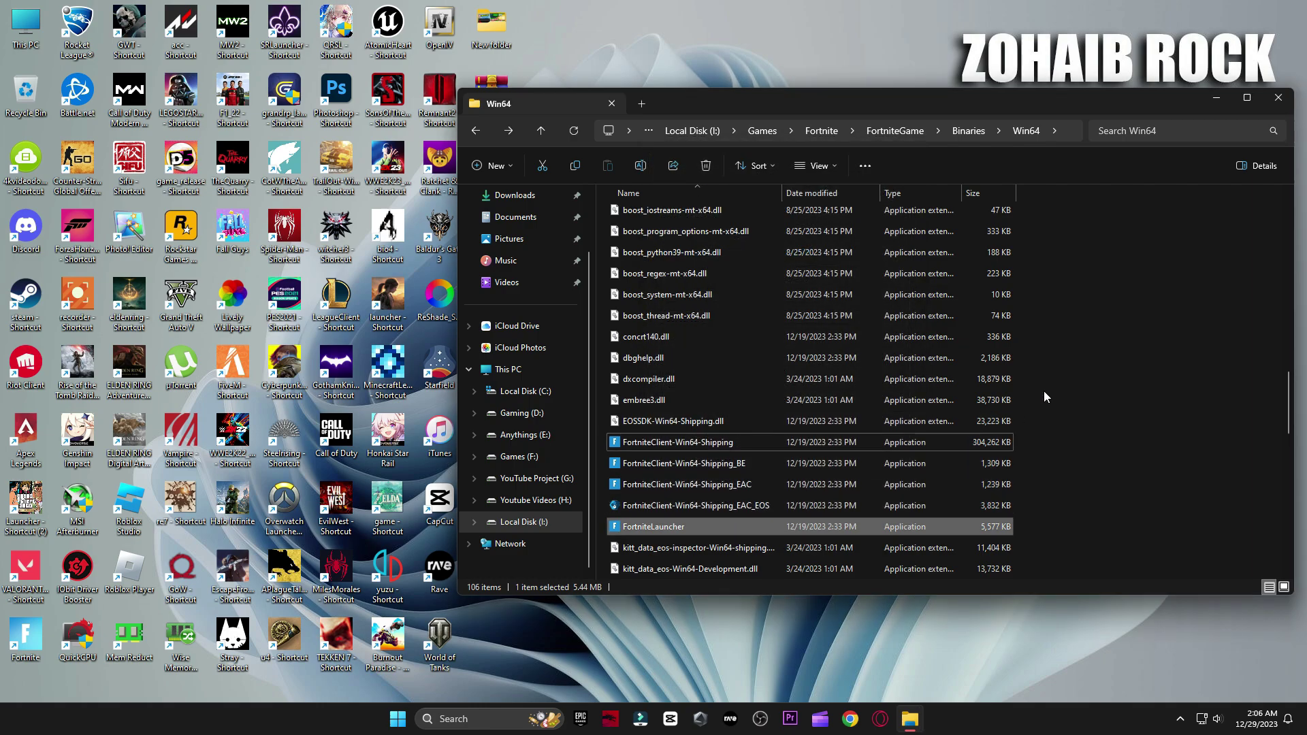
pyautogui.click(1280, 100)
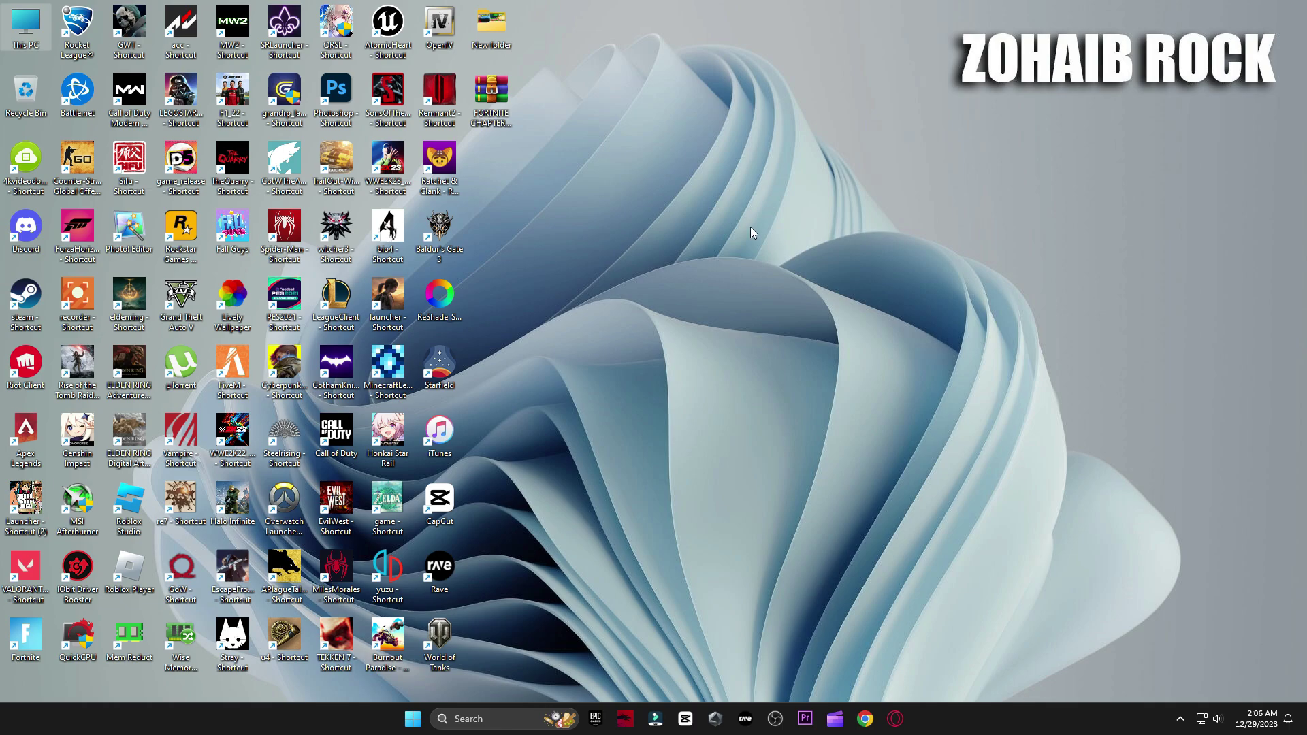
# Move the Fortnite Chapter 5 Best Game User Settings Pack archive to open desktop space and extract it with WinRAR into its own folder
pyautogui.moveTo(497, 117); pyautogui.dragTo(757, 231)
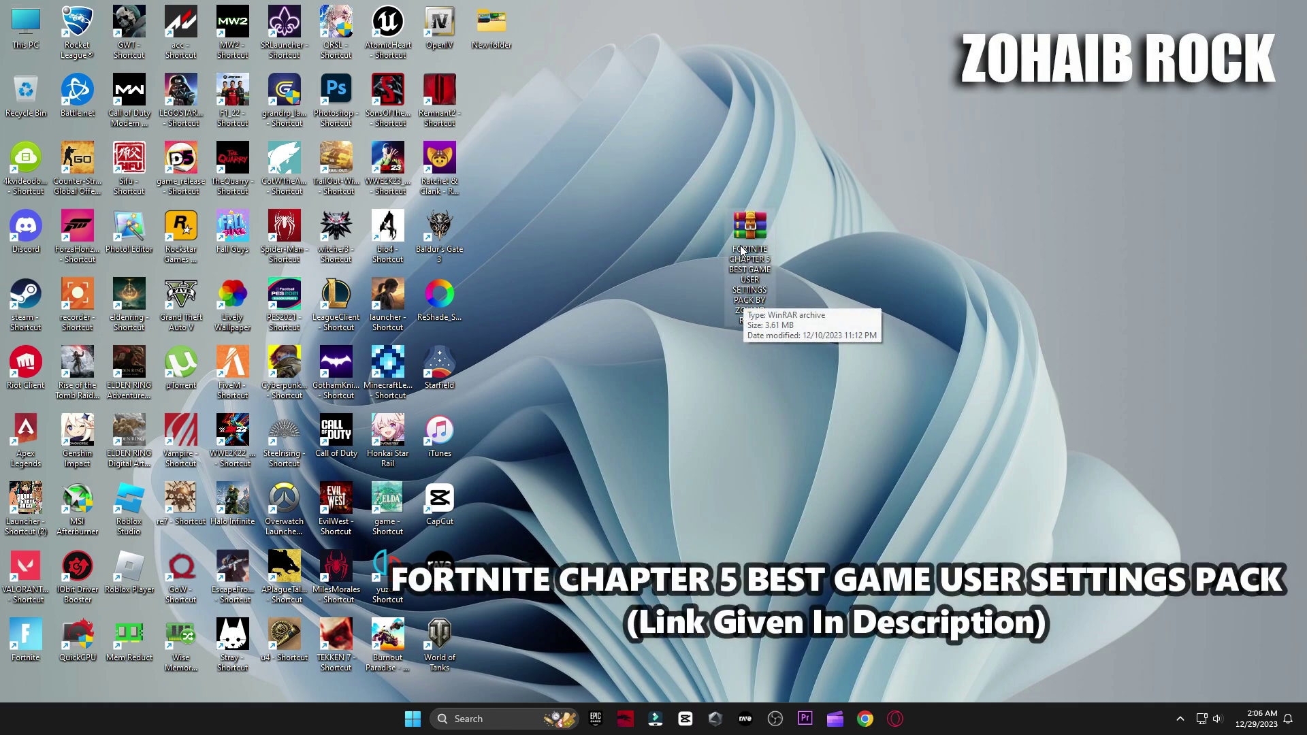
pyautogui.rightClick(741, 250)
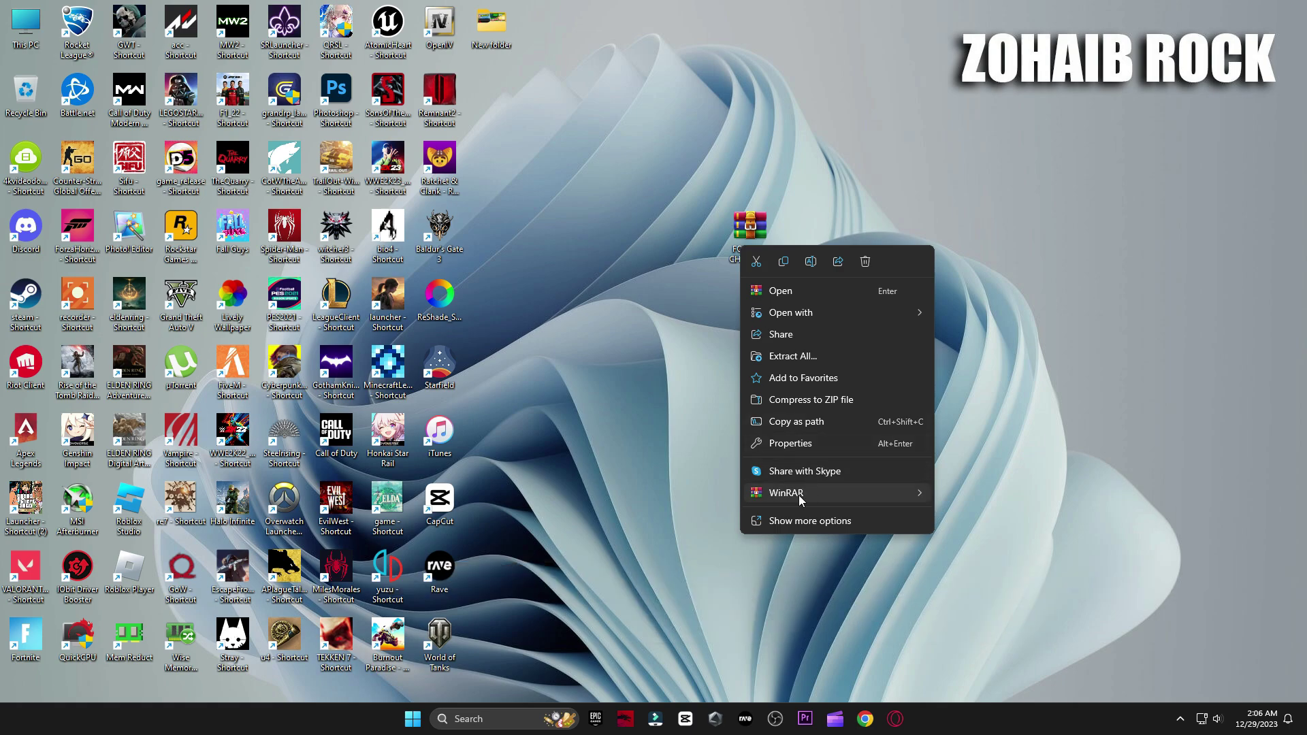
pyautogui.moveTo(799, 496)
pyautogui.click(985, 561)
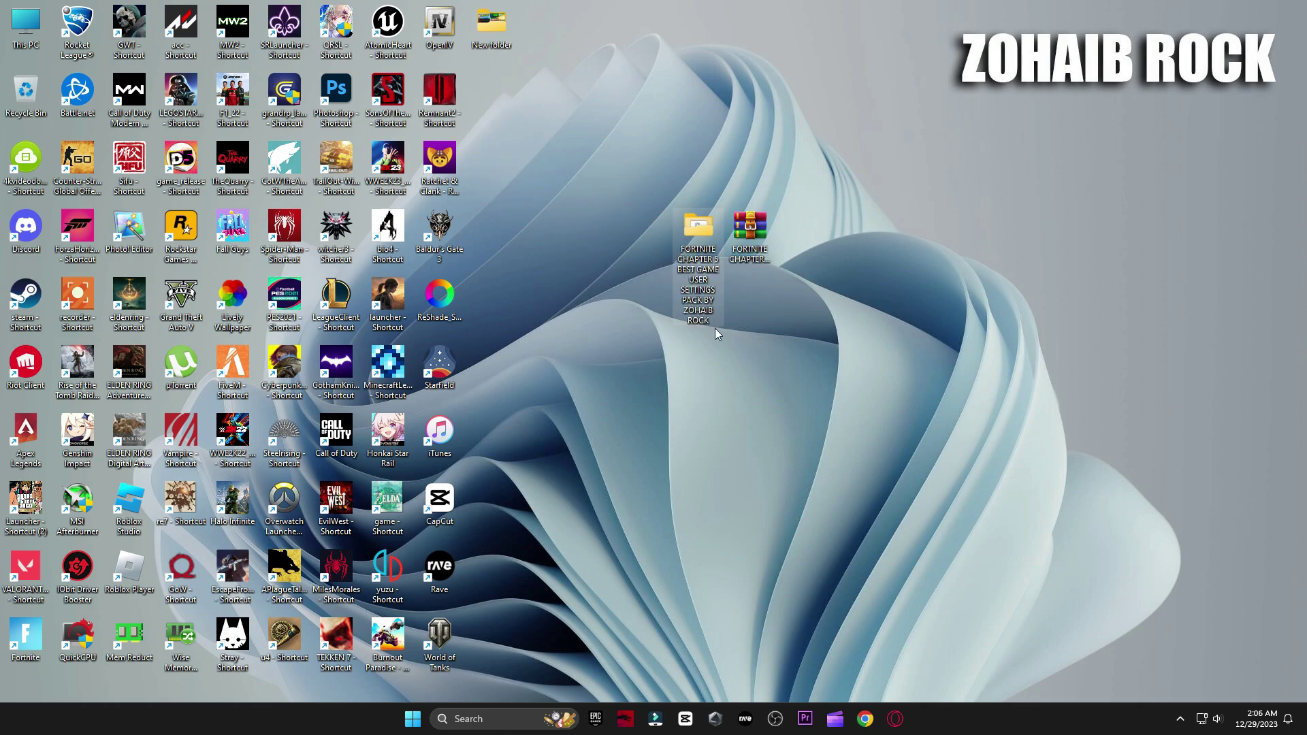
# Copy the GameUserSettings file from the Fortnite Best Config File folder of the extracted settings pack
pyautogui.doubleClick(689, 236)
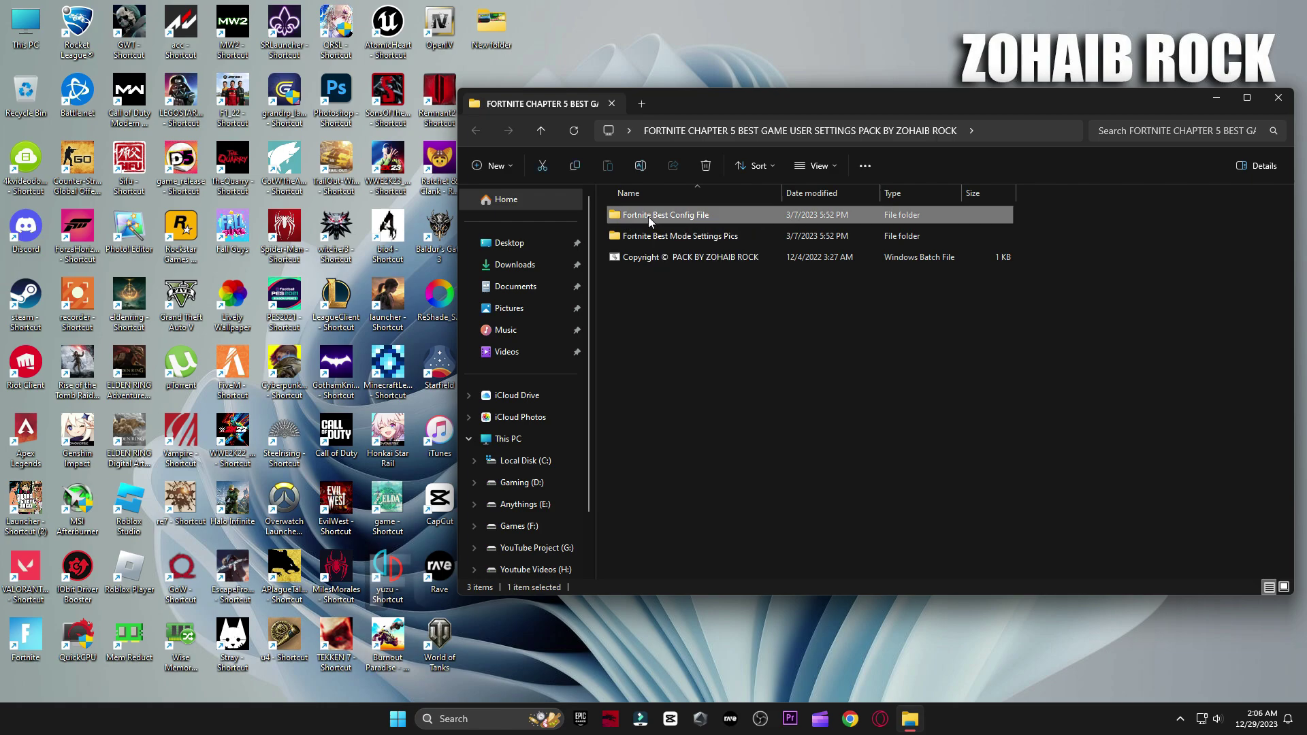
pyautogui.doubleClick(648, 217)
pyautogui.rightClick(658, 218)
pyautogui.click(684, 229)
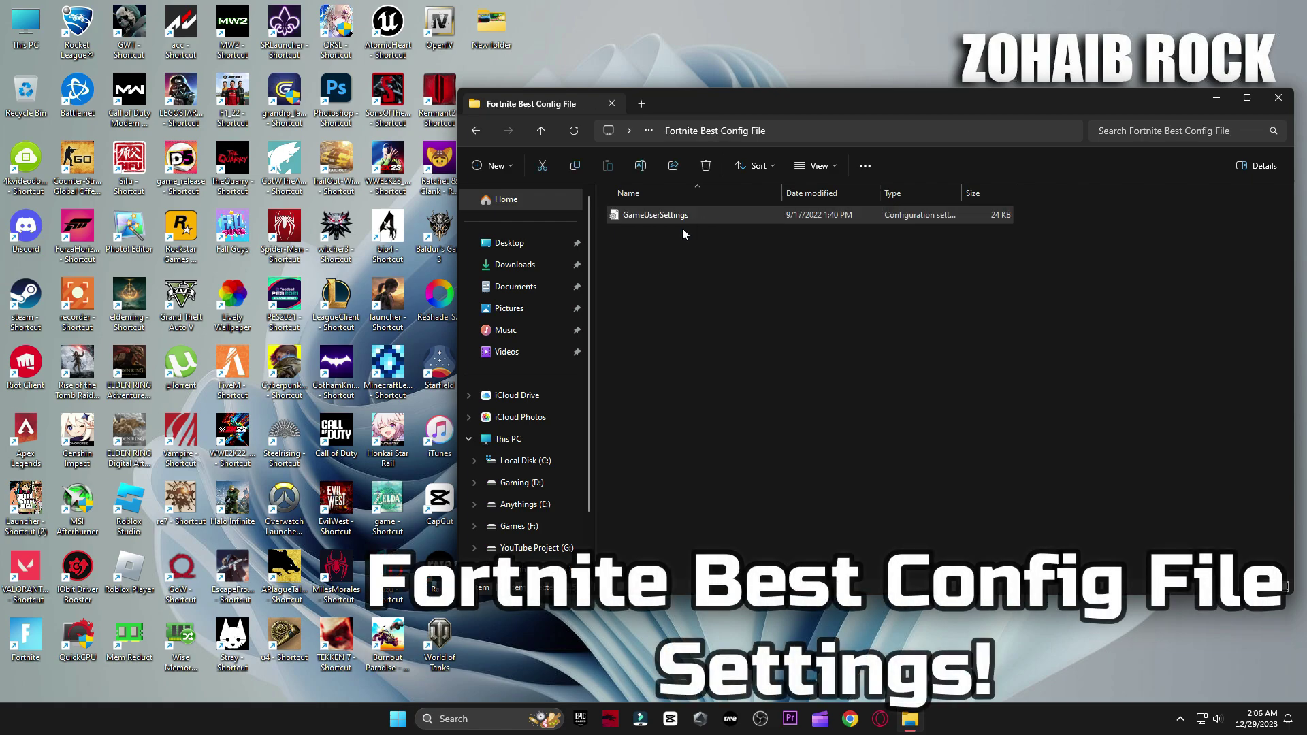
# Open the user's AppData folder by entering appdata in the Run dialog
pyautogui.click(473, 721)
pyautogui.write('run')
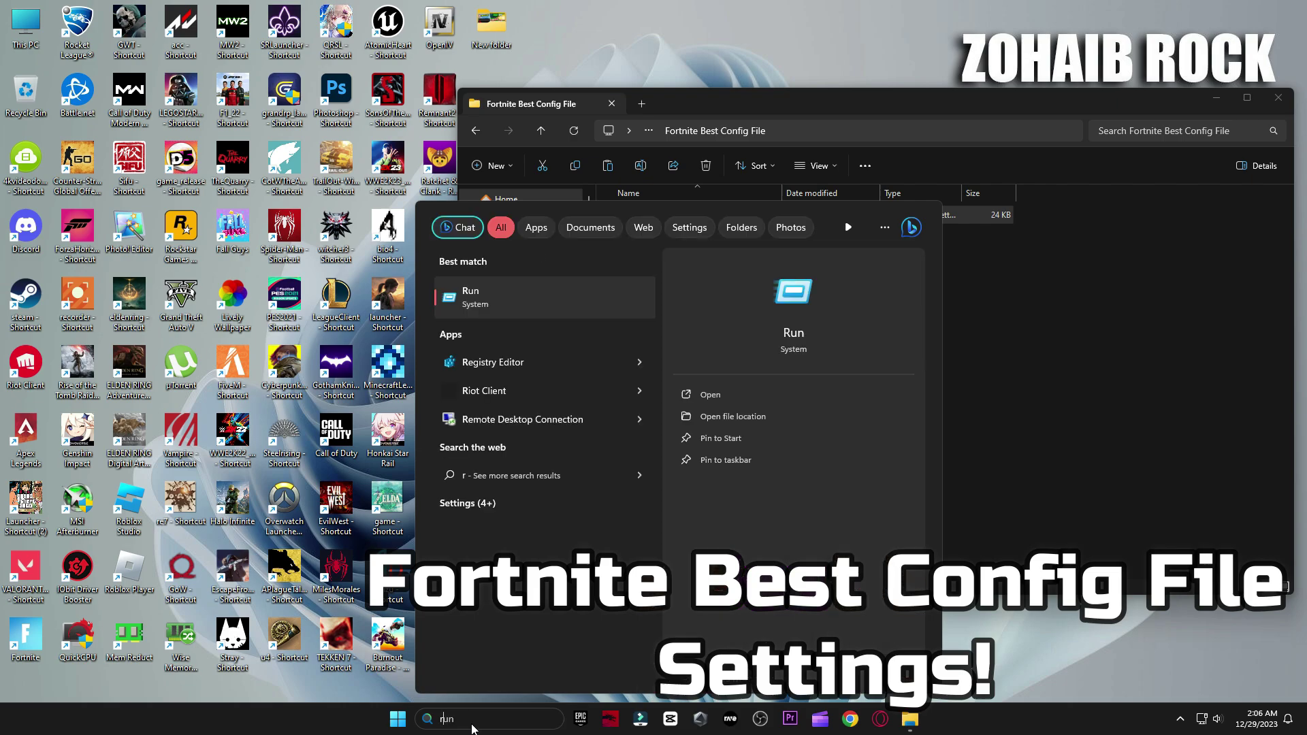
pyautogui.click(504, 297)
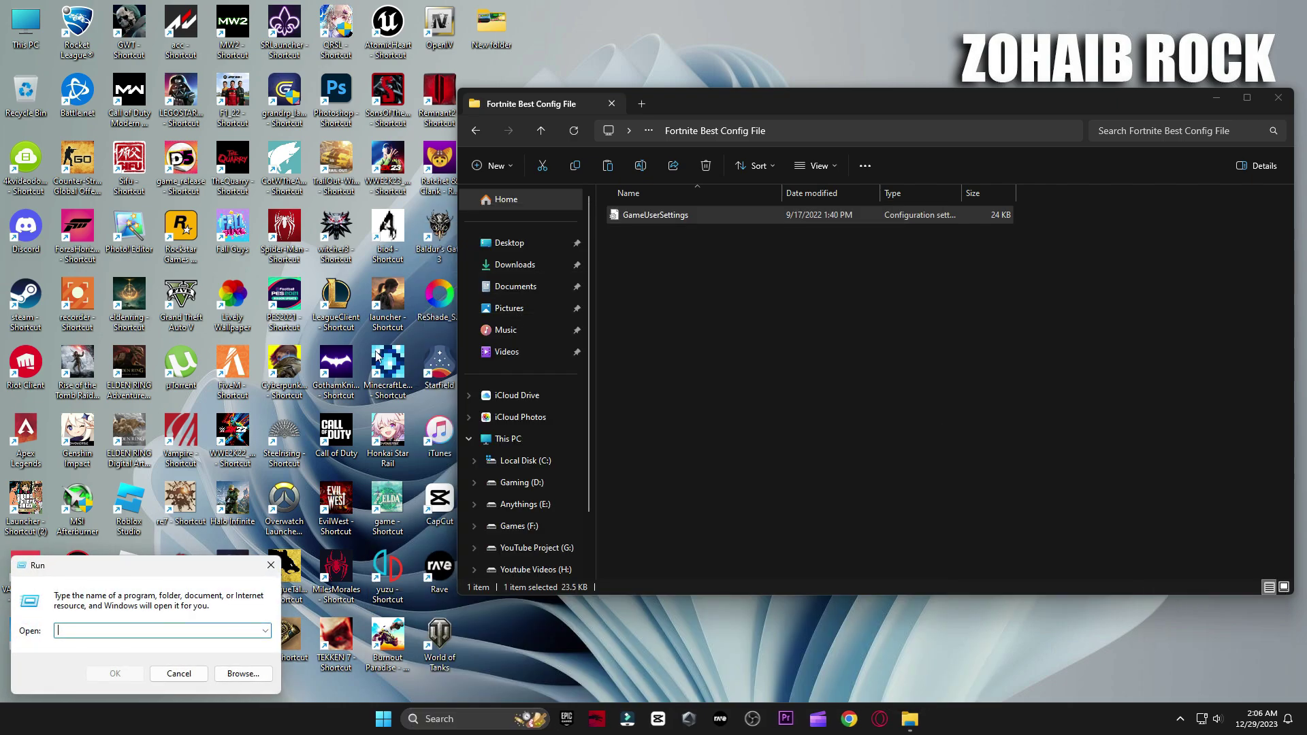
pyautogui.moveTo(171, 575); pyautogui.dragTo(832, 256)
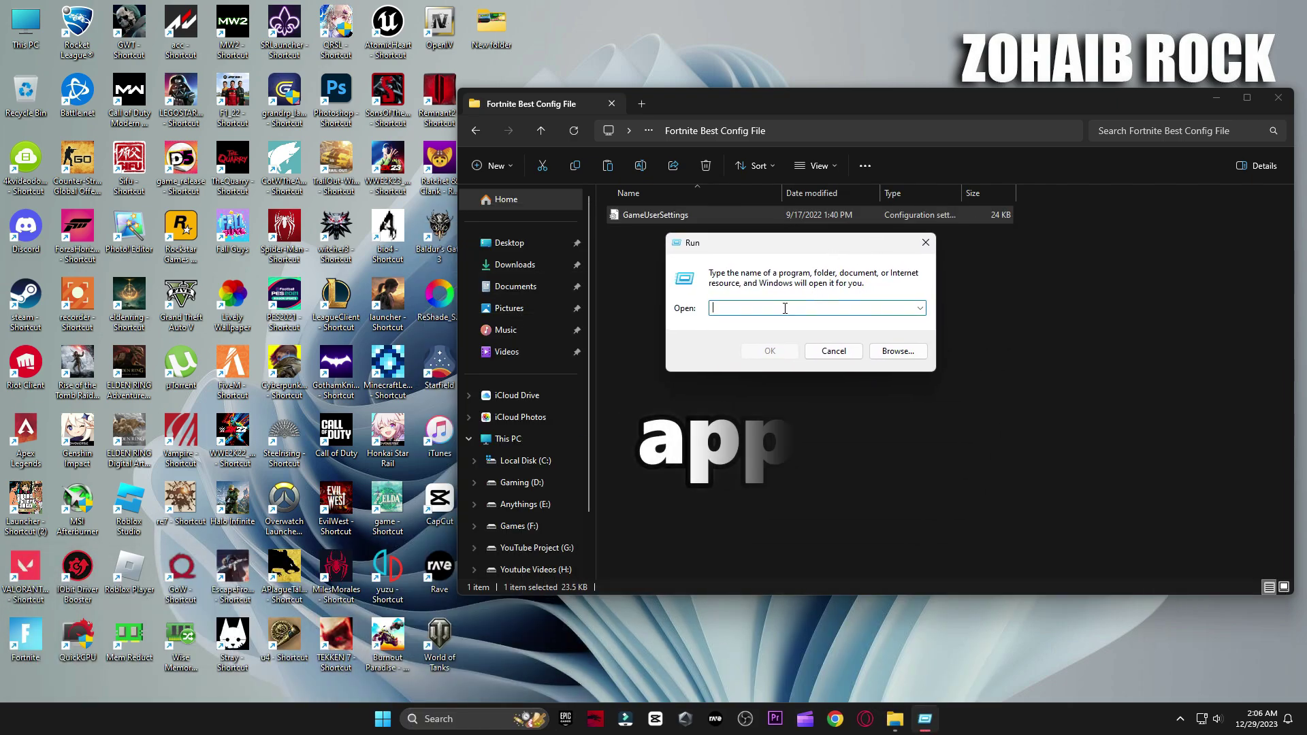
pyautogui.write('a')
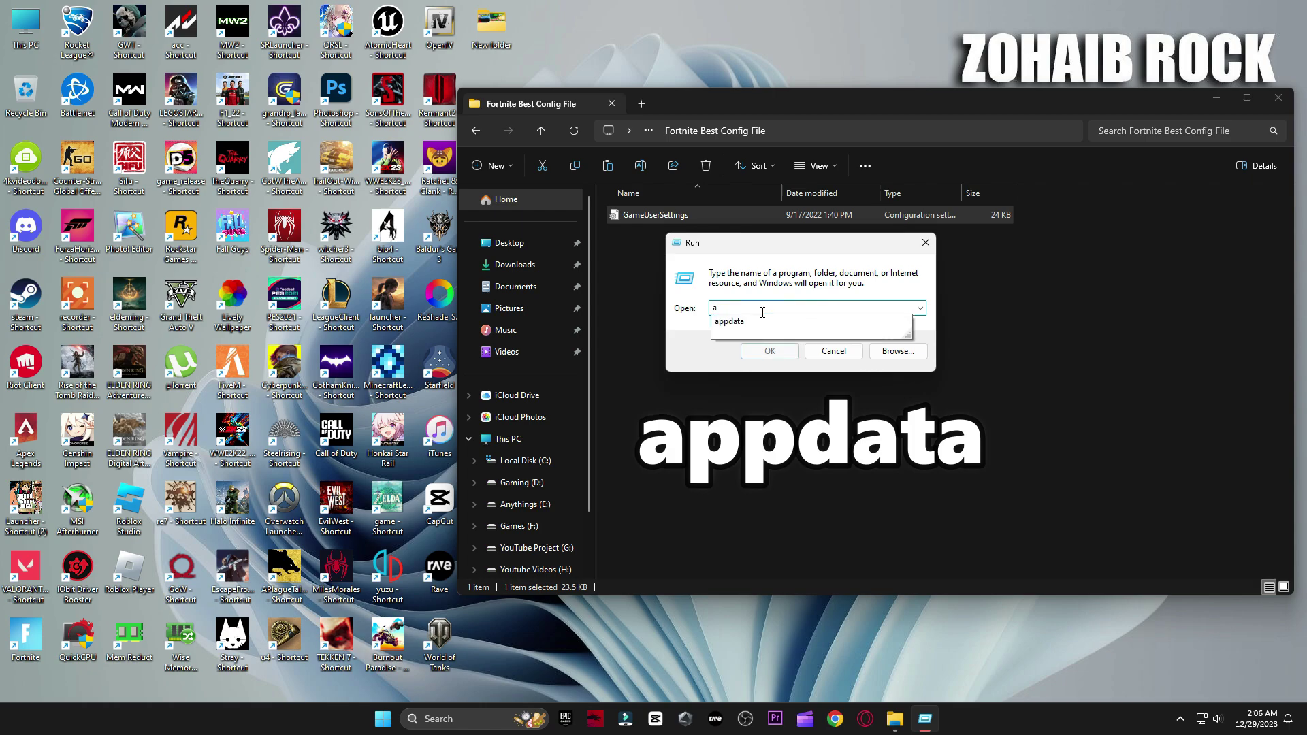
pyautogui.write('ppdata')
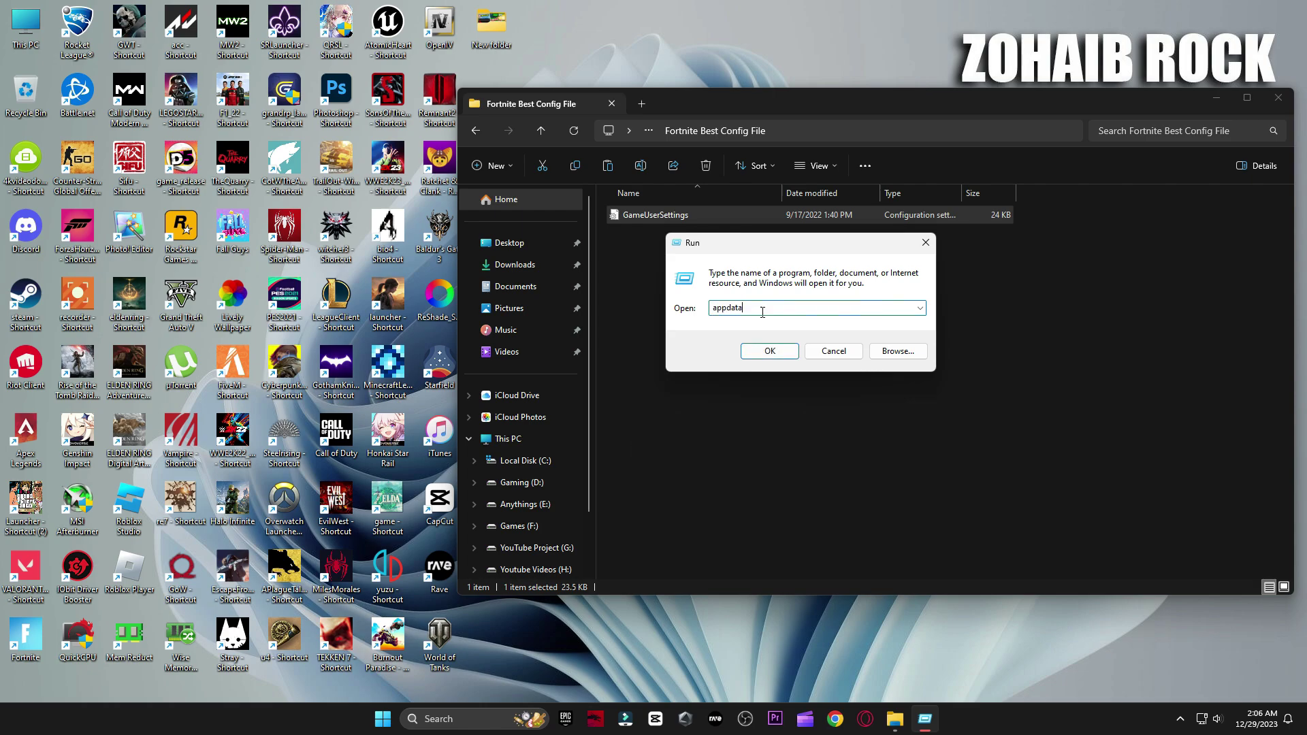
pyautogui.click(755, 345)
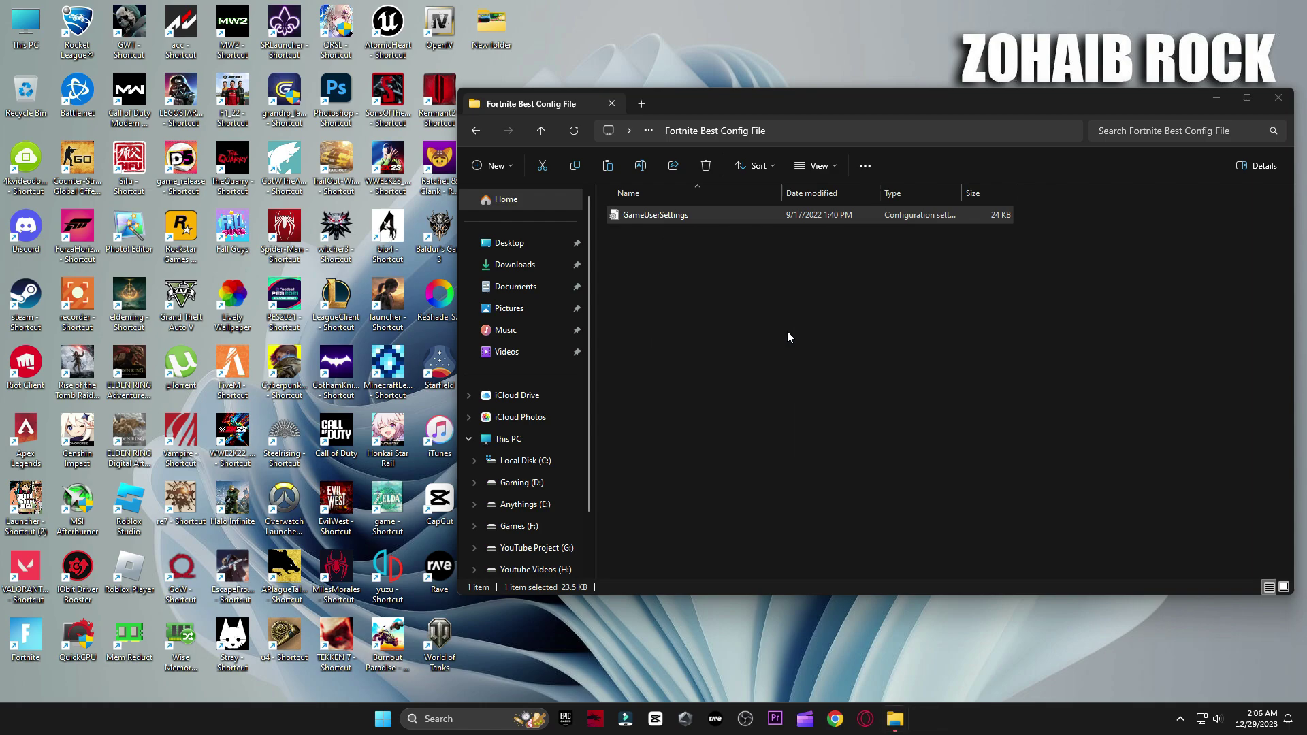
# Navigate through AppData's Local, FortniteGame, Saved and Config folders into WindowsClient
pyautogui.click(203, 127)
pyautogui.doubleClick(203, 127)
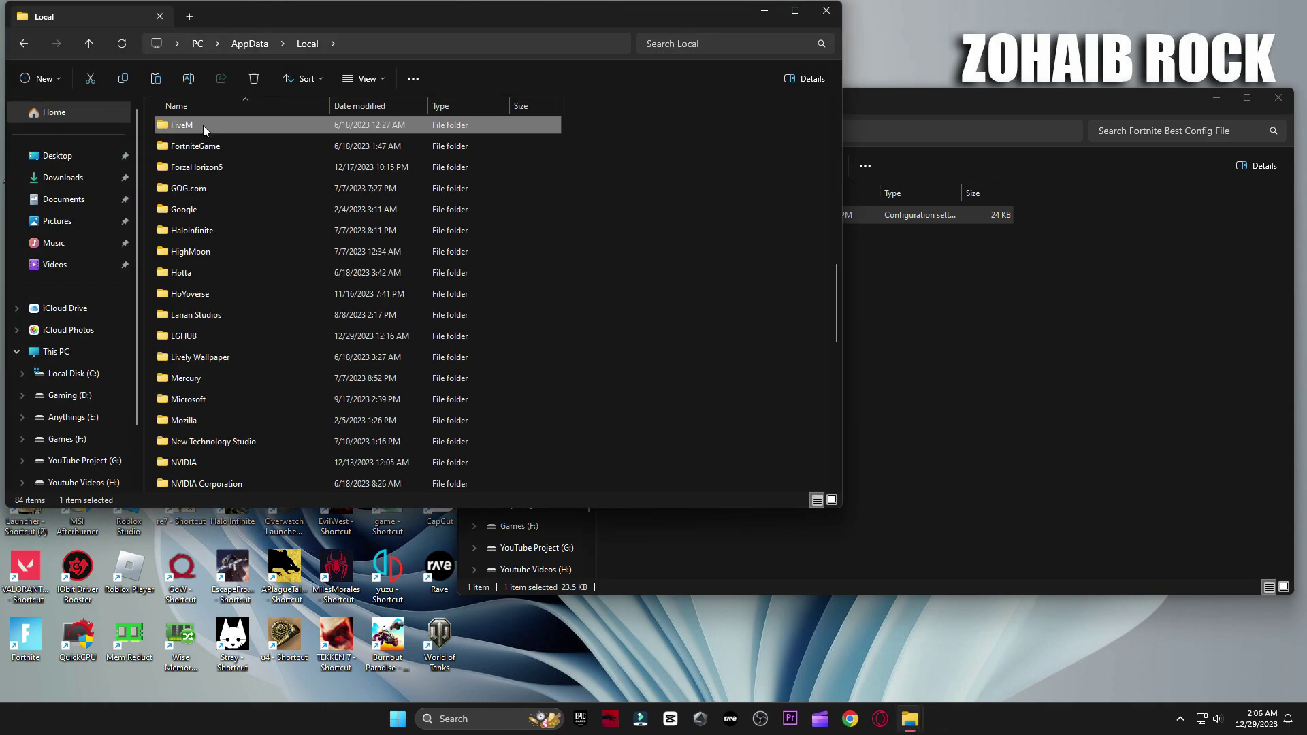
pyautogui.doubleClick(211, 149)
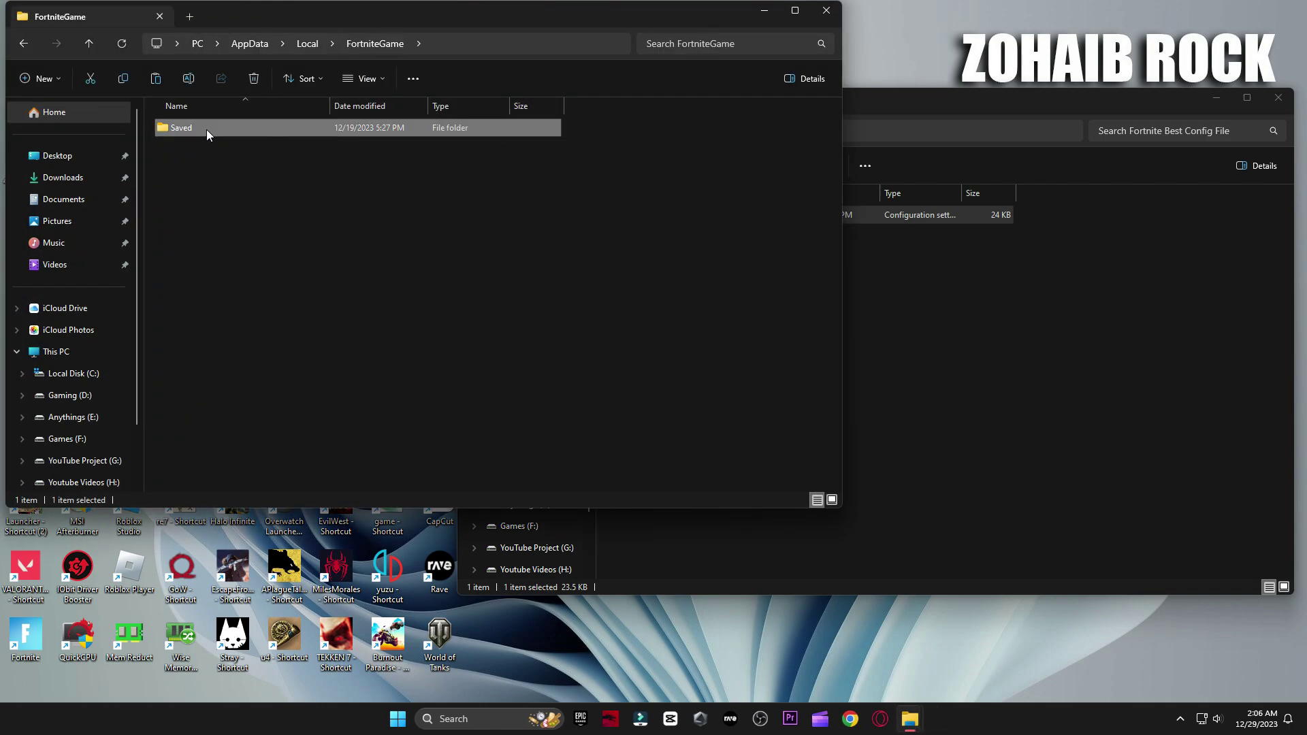
pyautogui.doubleClick(206, 129)
pyautogui.doubleClick(203, 147)
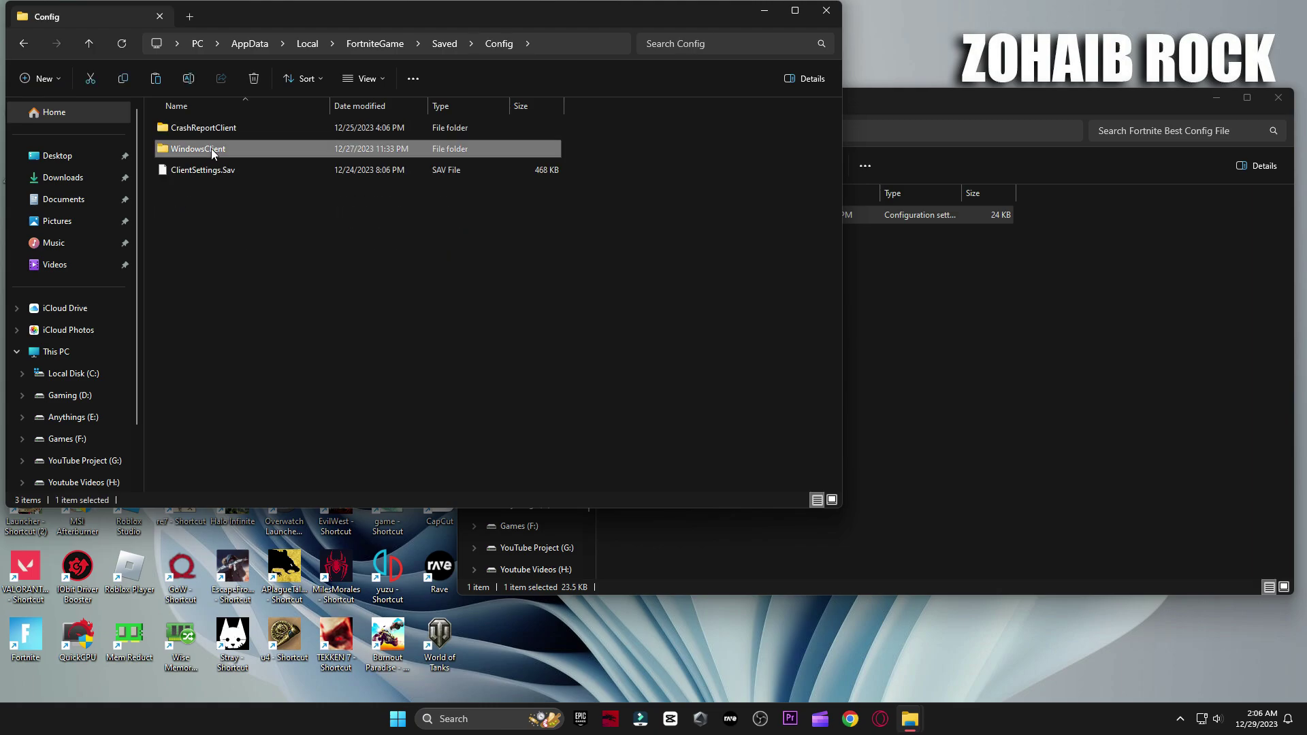
pyautogui.doubleClick(211, 148)
# Delete the existing contents of the WindowsClient folder and paste the copied GameUserSettings file in their place
pyautogui.rightClick(252, 131)
pyautogui.click(324, 144)
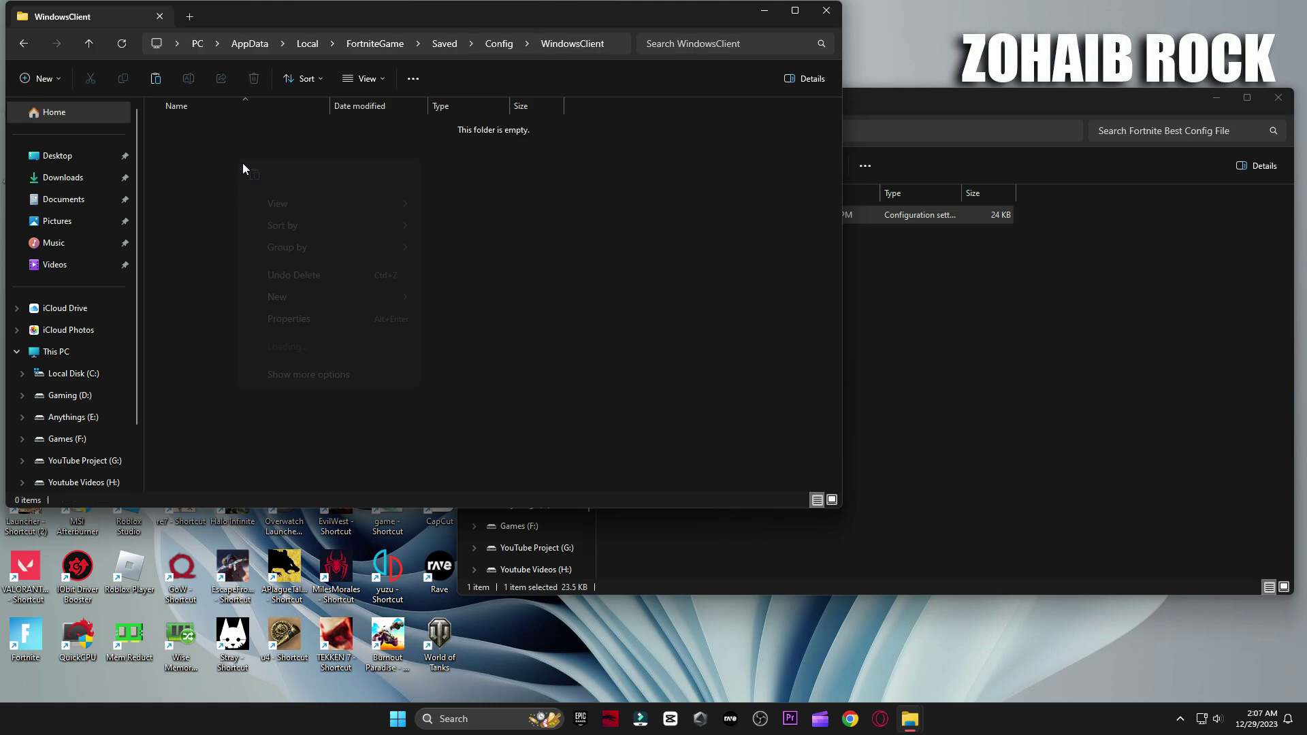
pyautogui.hotkey('ctrl', 'v')
pyautogui.hotkey('alt', 'Left')
# Delete all the UECC-Windows crash report folders inside FortniteGame's CrashReportClient config folder
pyautogui.doubleClick(202, 129)
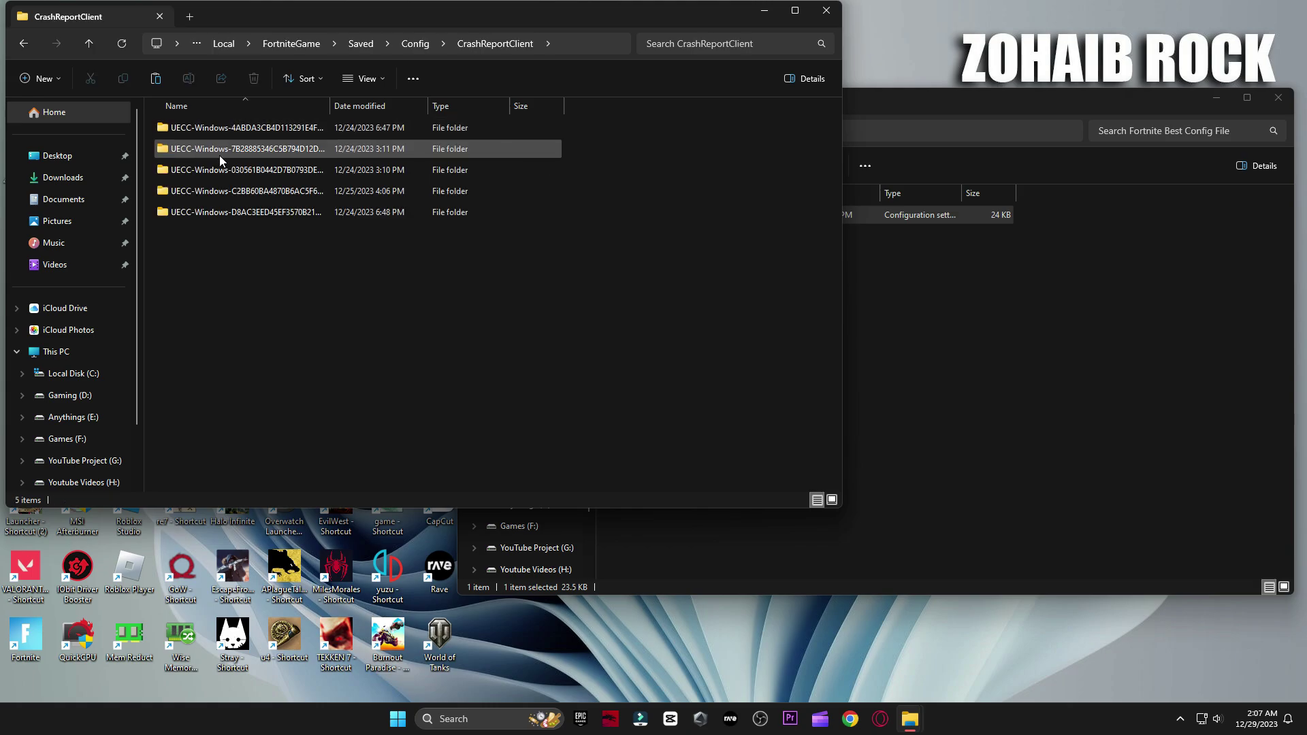
pyautogui.moveTo(256, 256); pyautogui.dragTo(243, 96)
pyautogui.press('Delete')
pyautogui.hotkey('alt', 'Left')
pyautogui.hotkey('alt', 'Left')
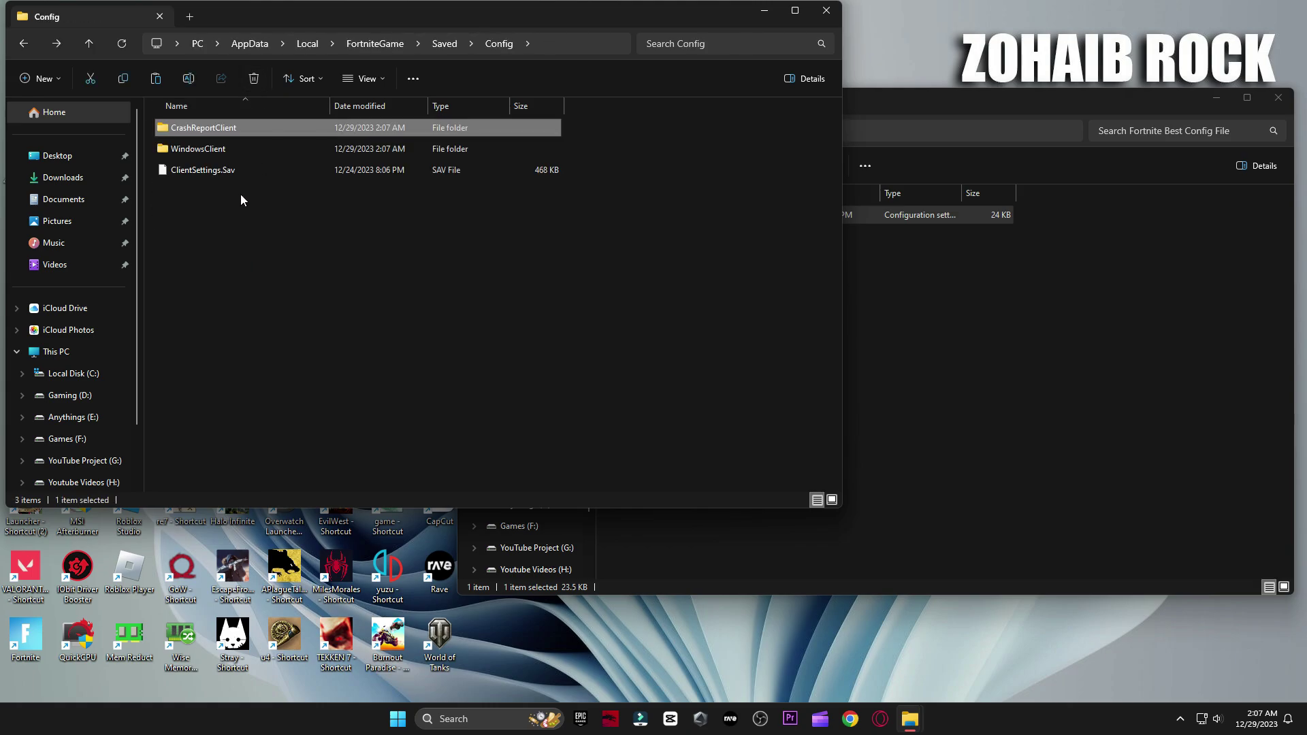
# Check the Crashes and webcache_4430 folders in FortniteGame's Saved folder for leftover files
pyautogui.doubleClick(222, 171)
pyautogui.hotkey('alt', 'Left')
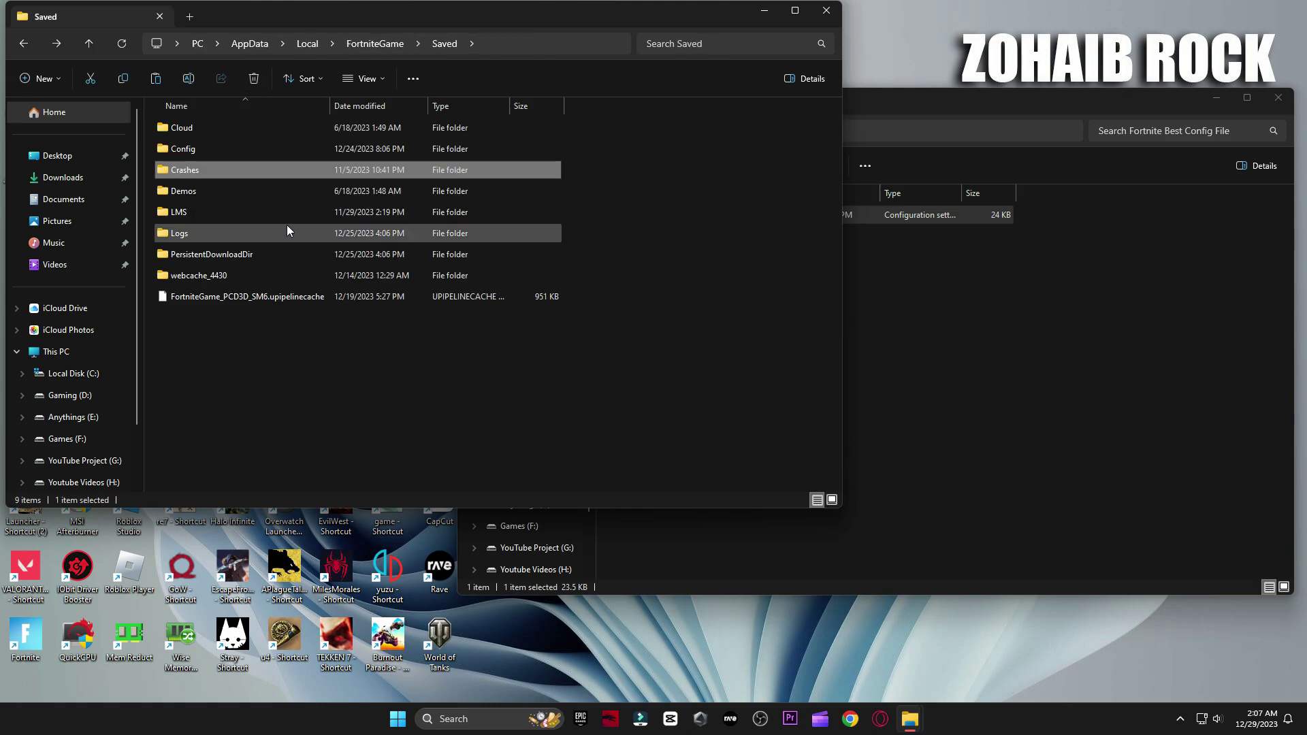
pyautogui.doubleClick(217, 276)
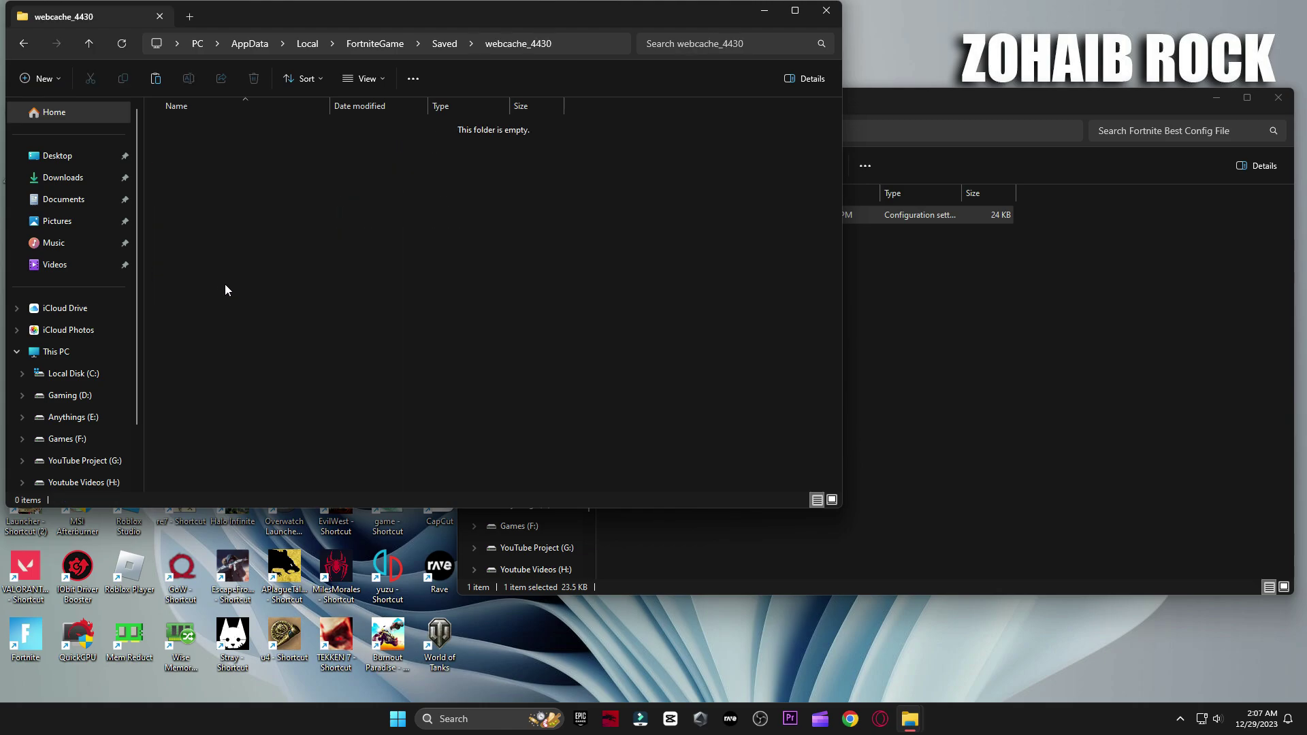
pyautogui.hotkey('alt', 'Left')
# Delete everything in EpicGamesLauncher's Saved webcache_4430 folder, skipping all items in use, and close the folder window
pyautogui.hotkey('alt', 'Left')
pyautogui.hotkey('alt', 'Left')
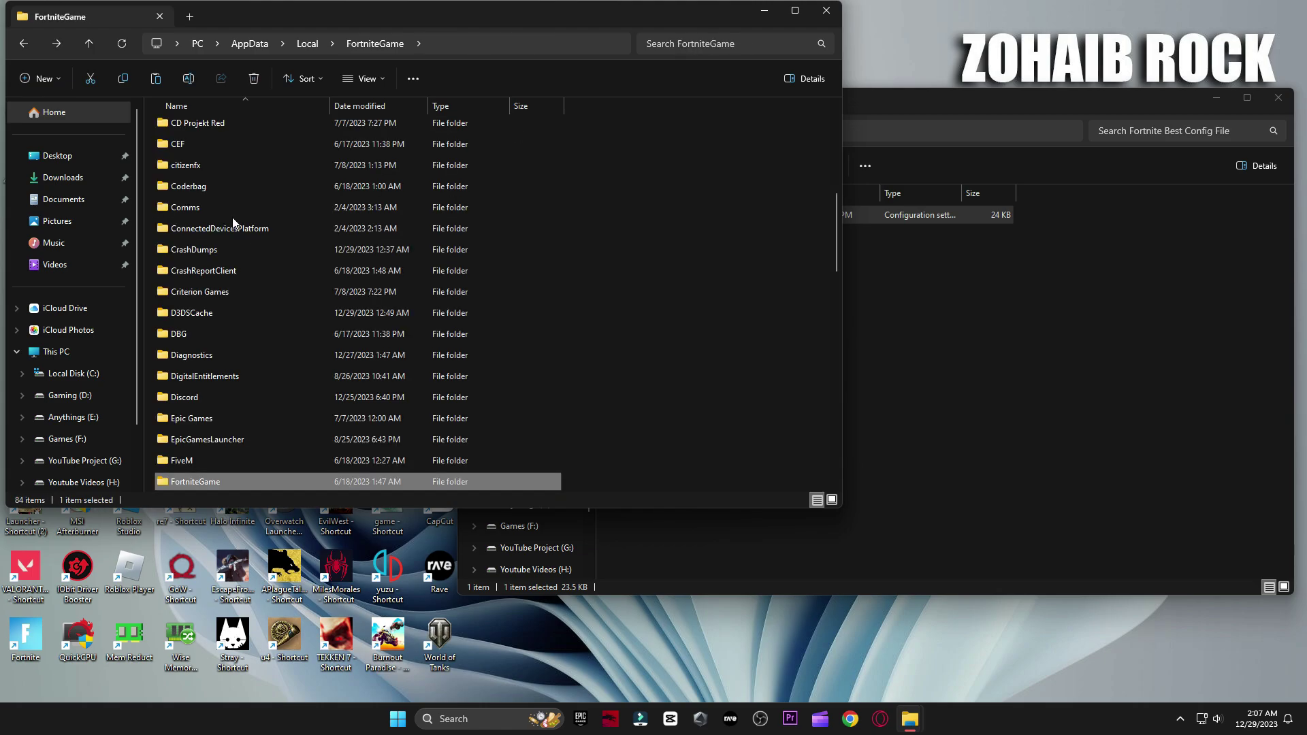
pyautogui.doubleClick(222, 441)
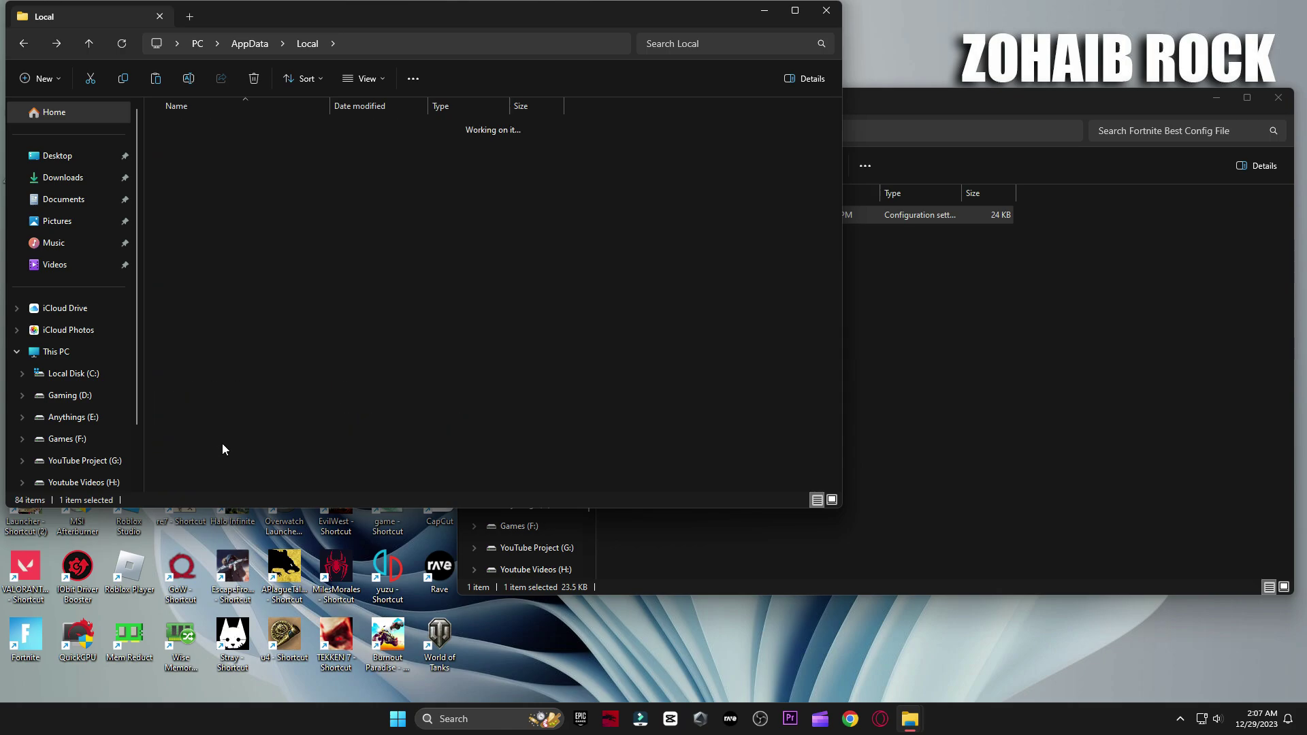
pyautogui.doubleClick(199, 174)
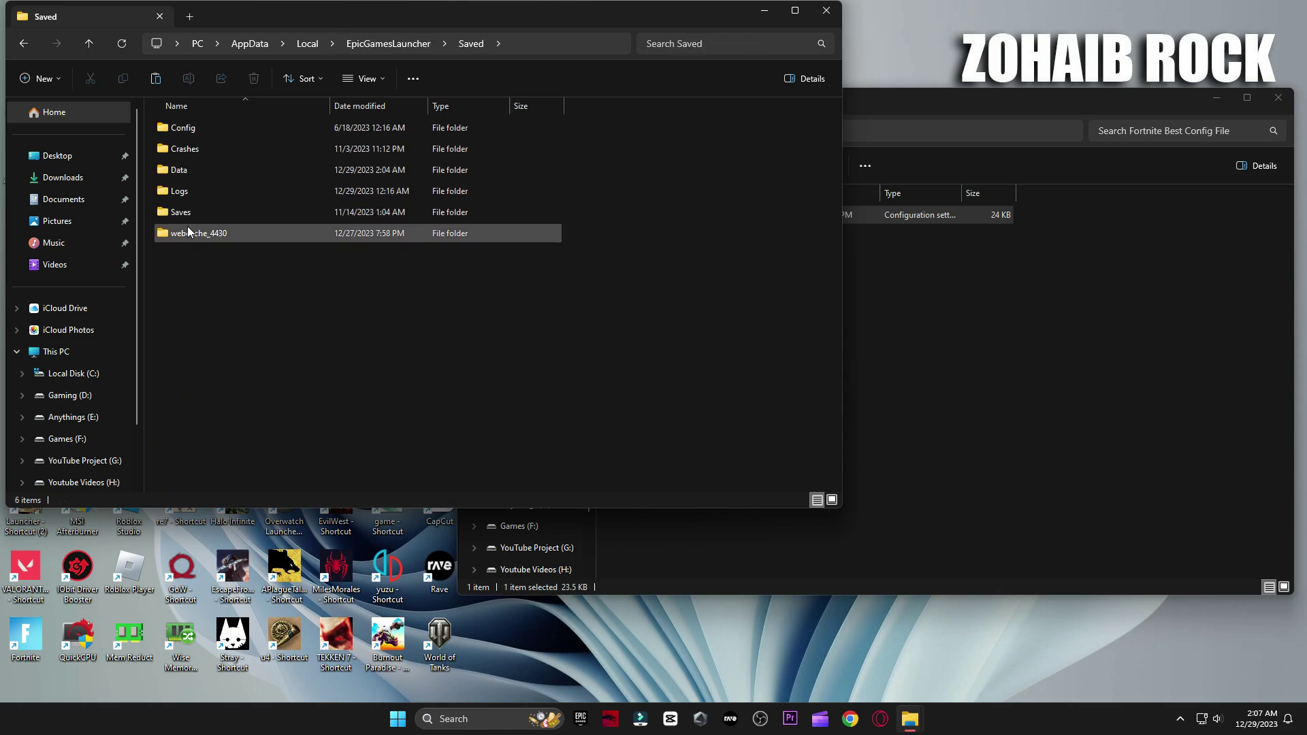
pyautogui.doubleClick(223, 233)
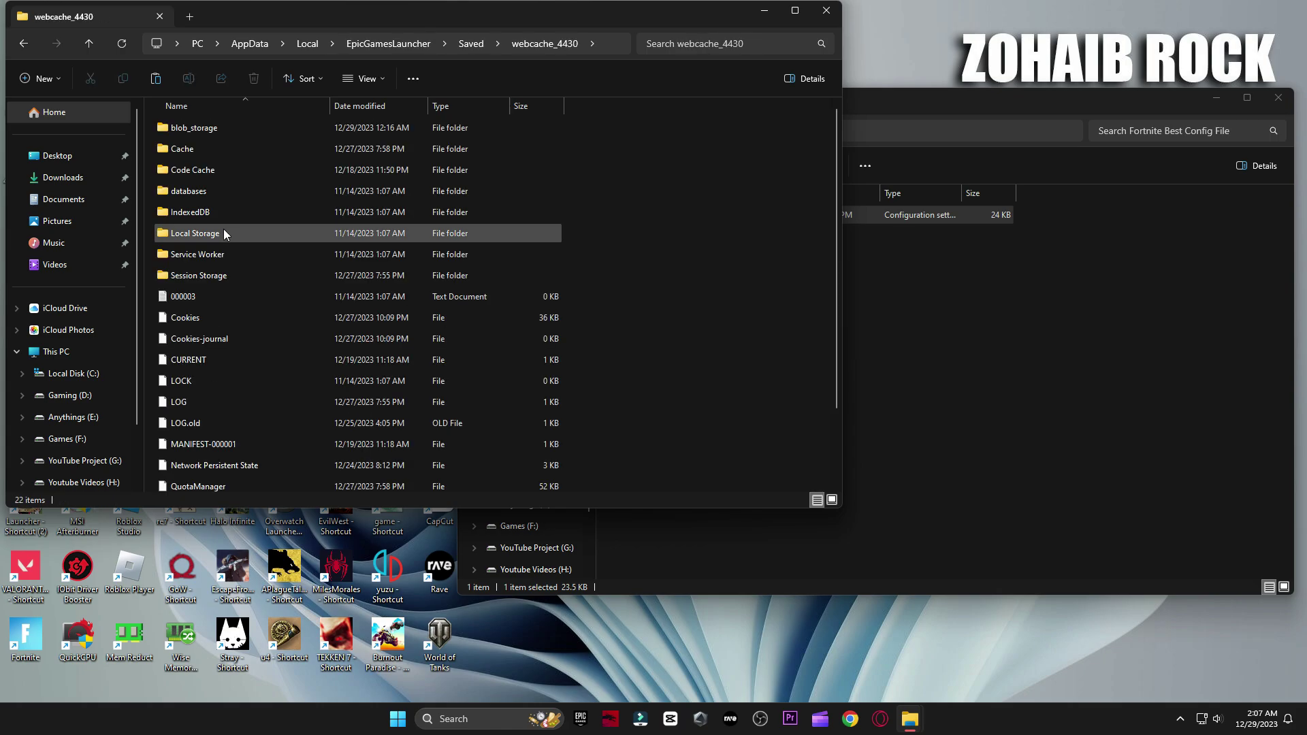
pyautogui.hotkey('ctrl', 'a')
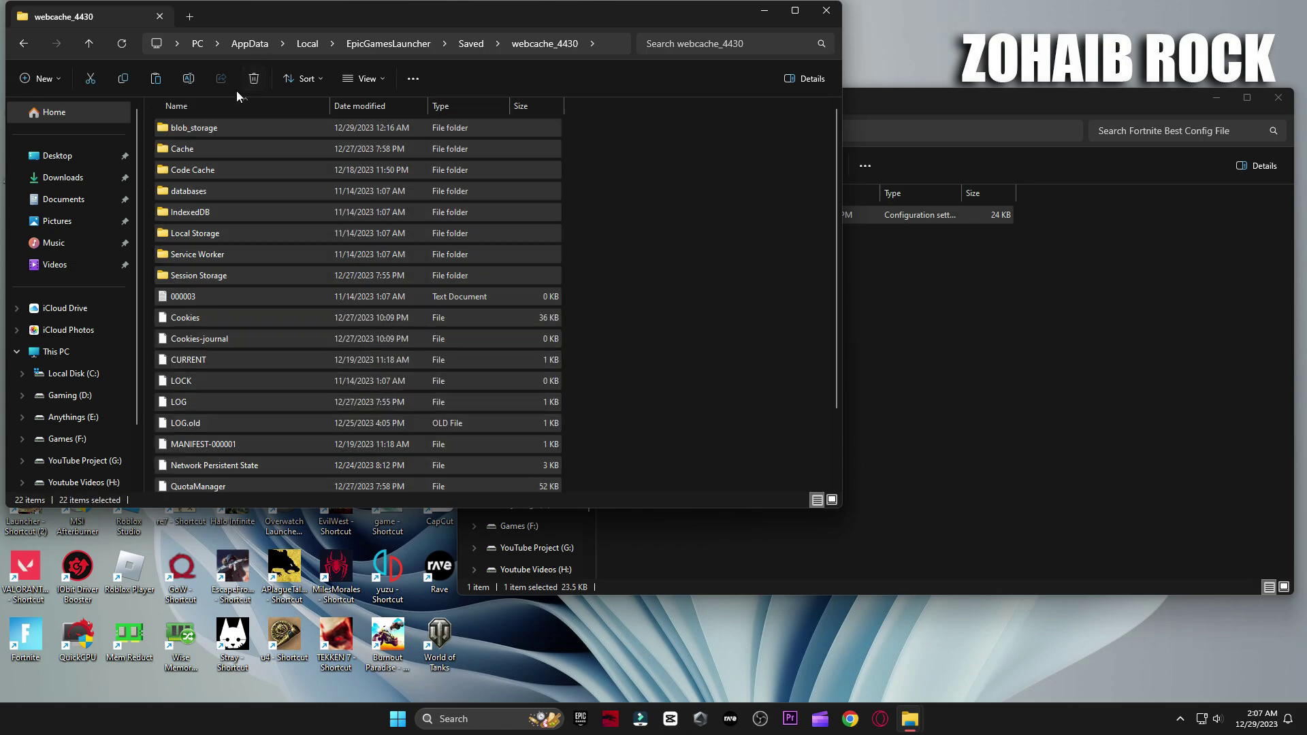
pyautogui.click(254, 78)
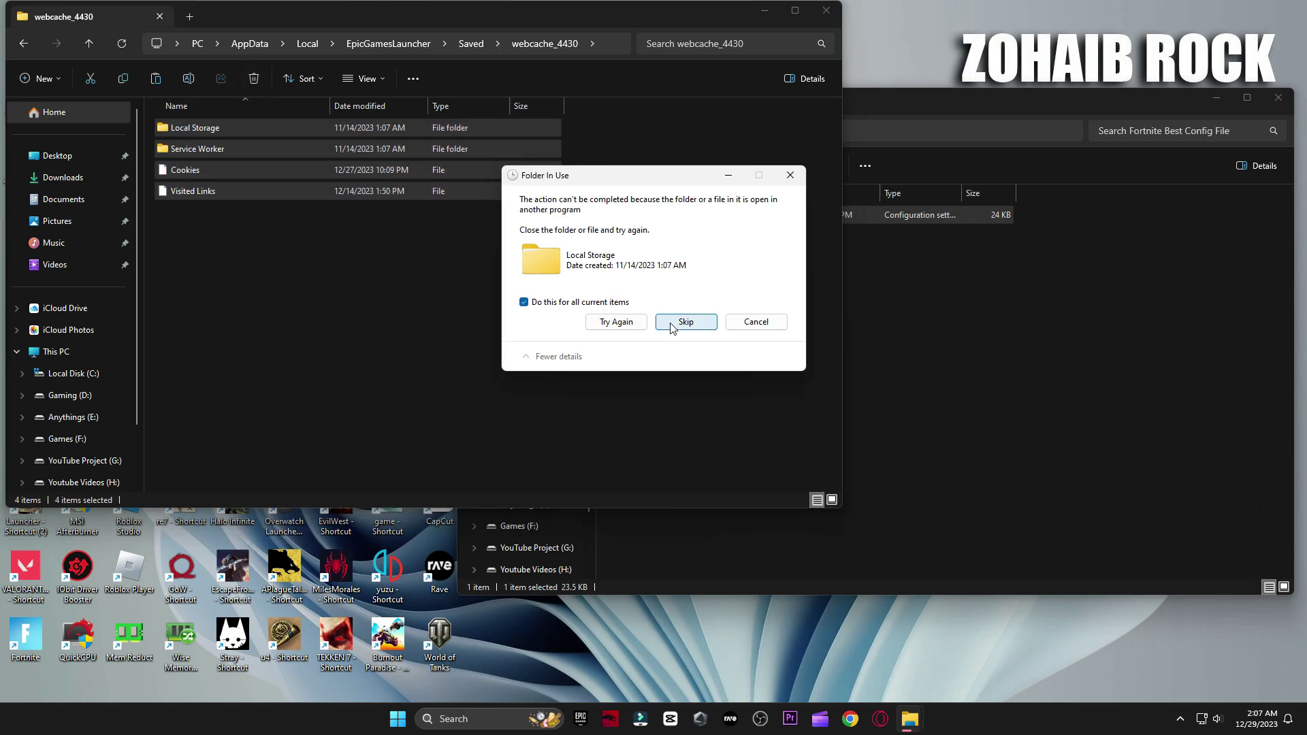
pyautogui.click(672, 325)
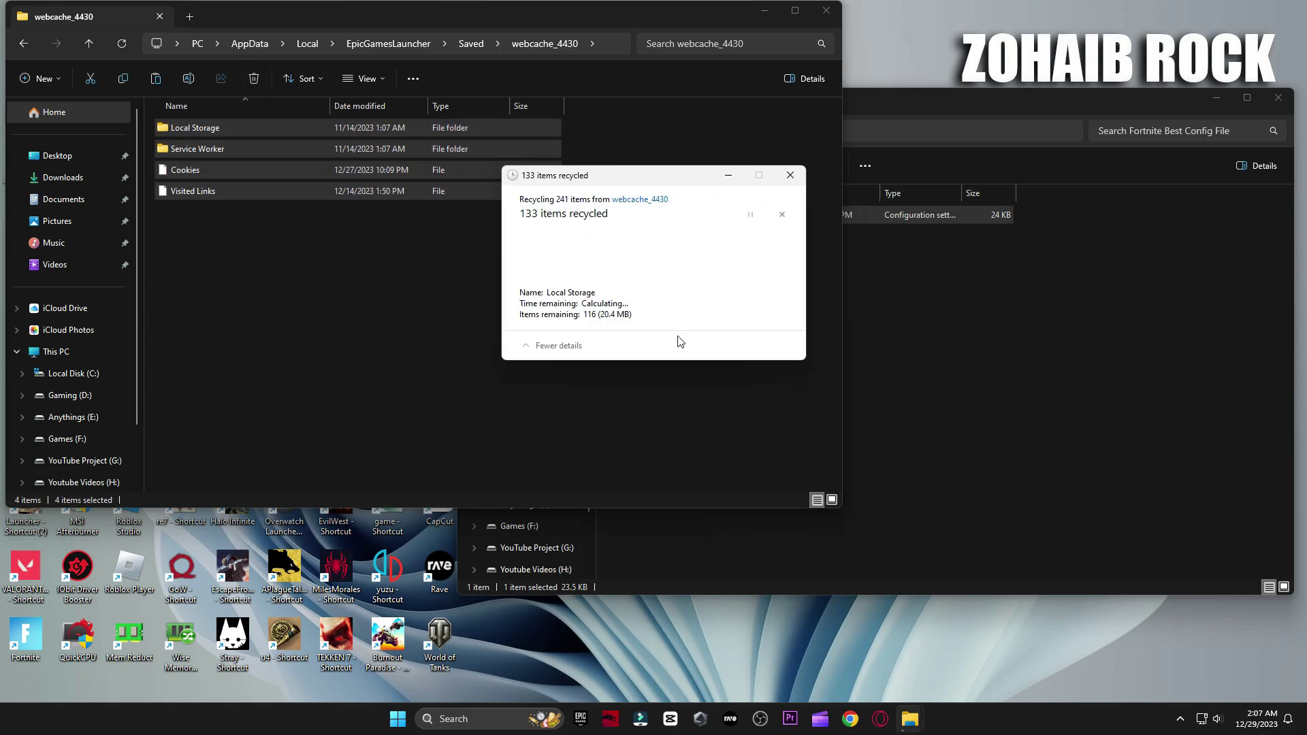
pyautogui.click(826, 11)
# View both Directx 11 Mode pictures in the pack's Fortnite Best Mode Settings Pics folder for the recommended video settings
pyautogui.hotkey('alt', 'Left')
pyautogui.click(686, 237)
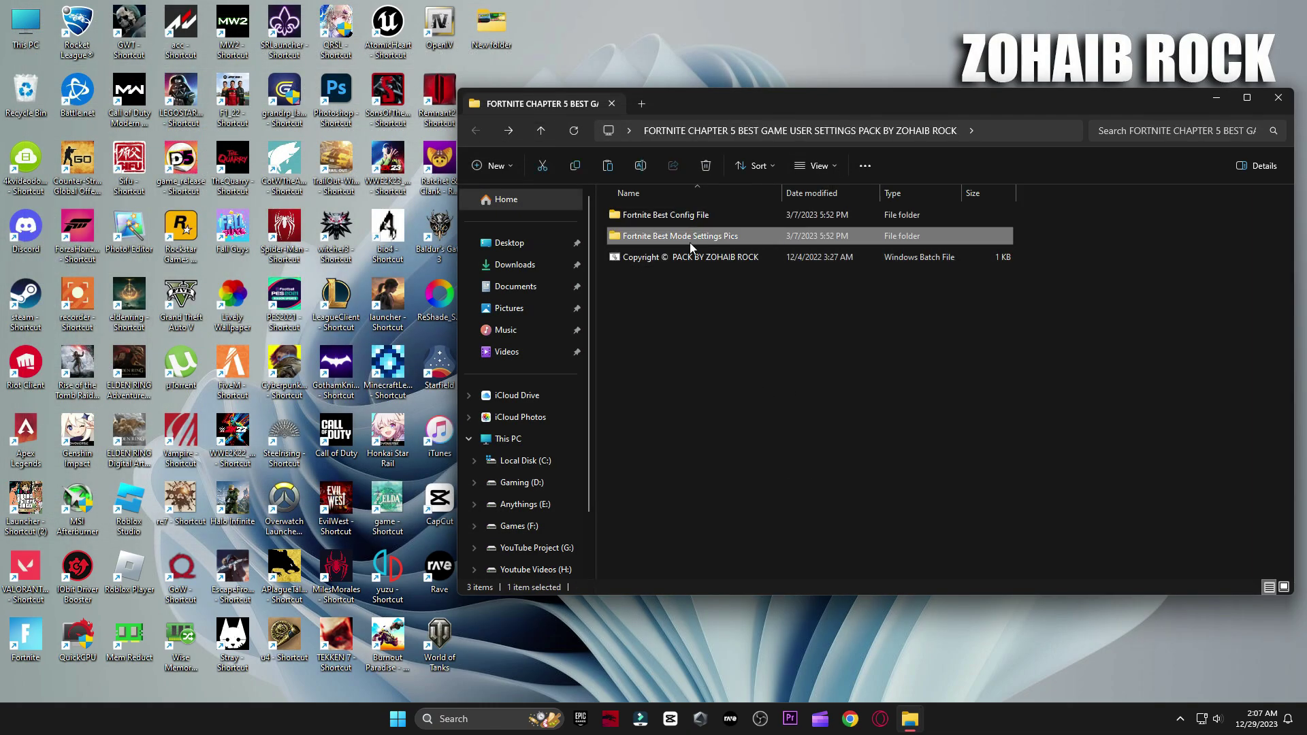
pyautogui.doubleClick(684, 237)
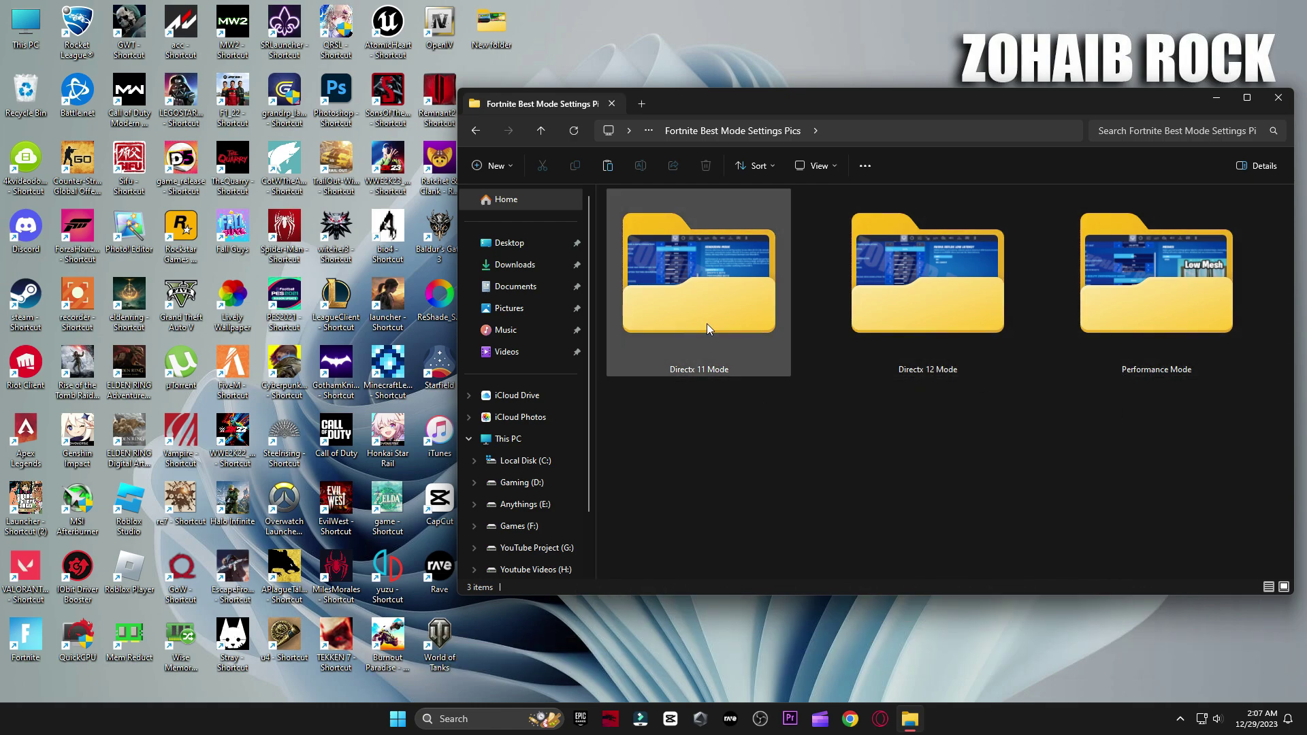
pyautogui.doubleClick(697, 294)
pyautogui.doubleClick(645, 239)
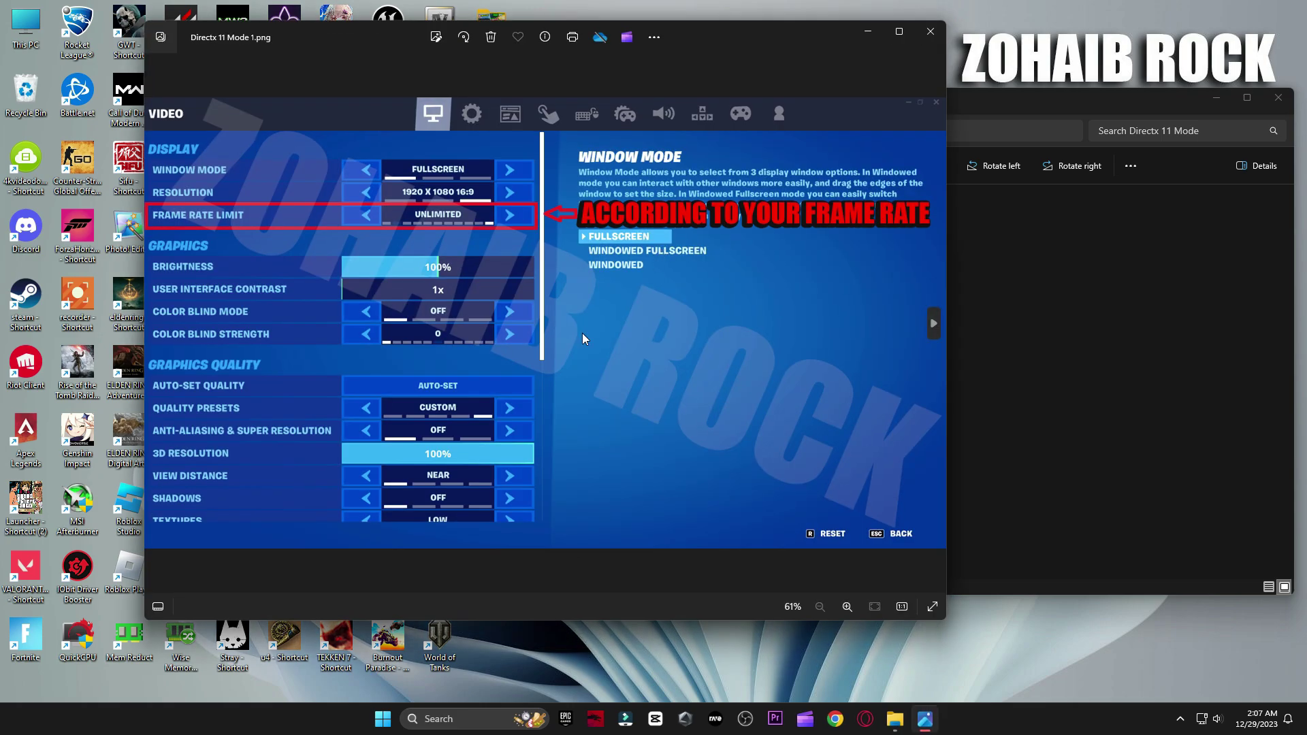
pyautogui.press('Right')
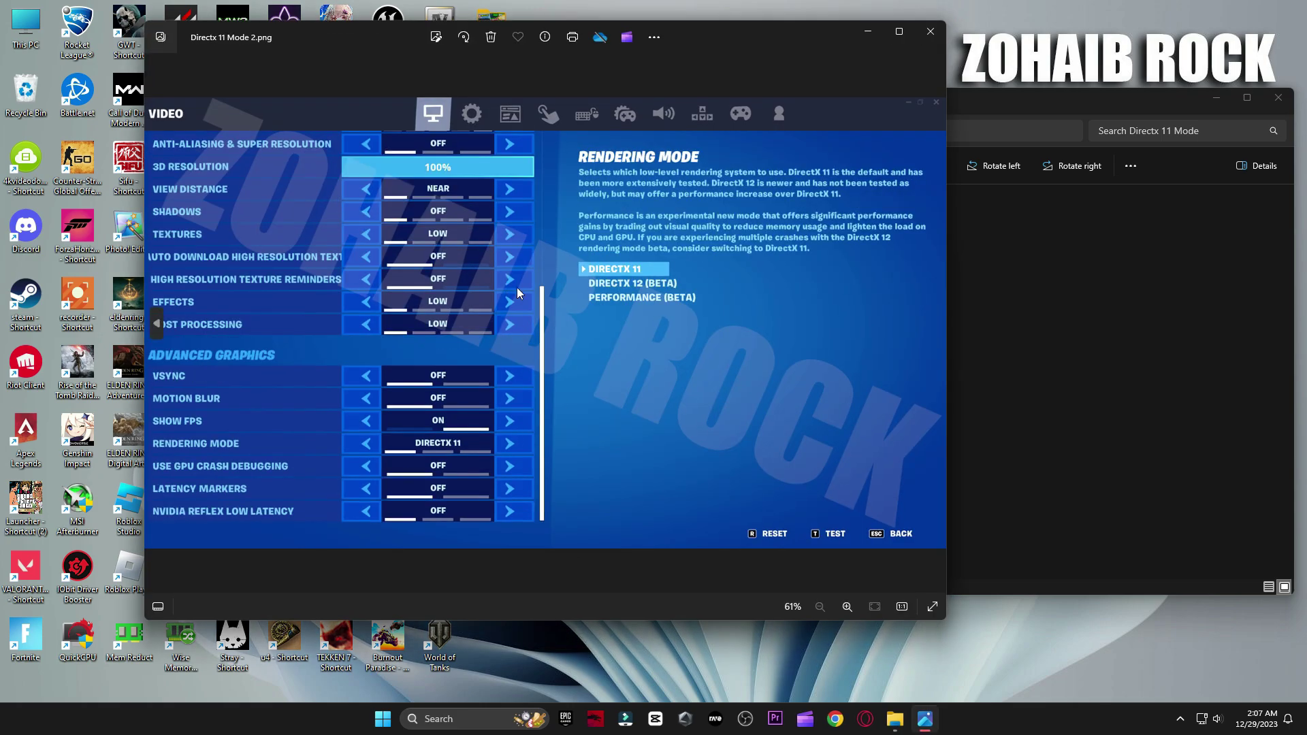
pyautogui.click(930, 31)
# View both Directx 12 Mode pictures for the recommended video settings
pyautogui.hotkey('alt', 'Up')
pyautogui.doubleClick(967, 264)
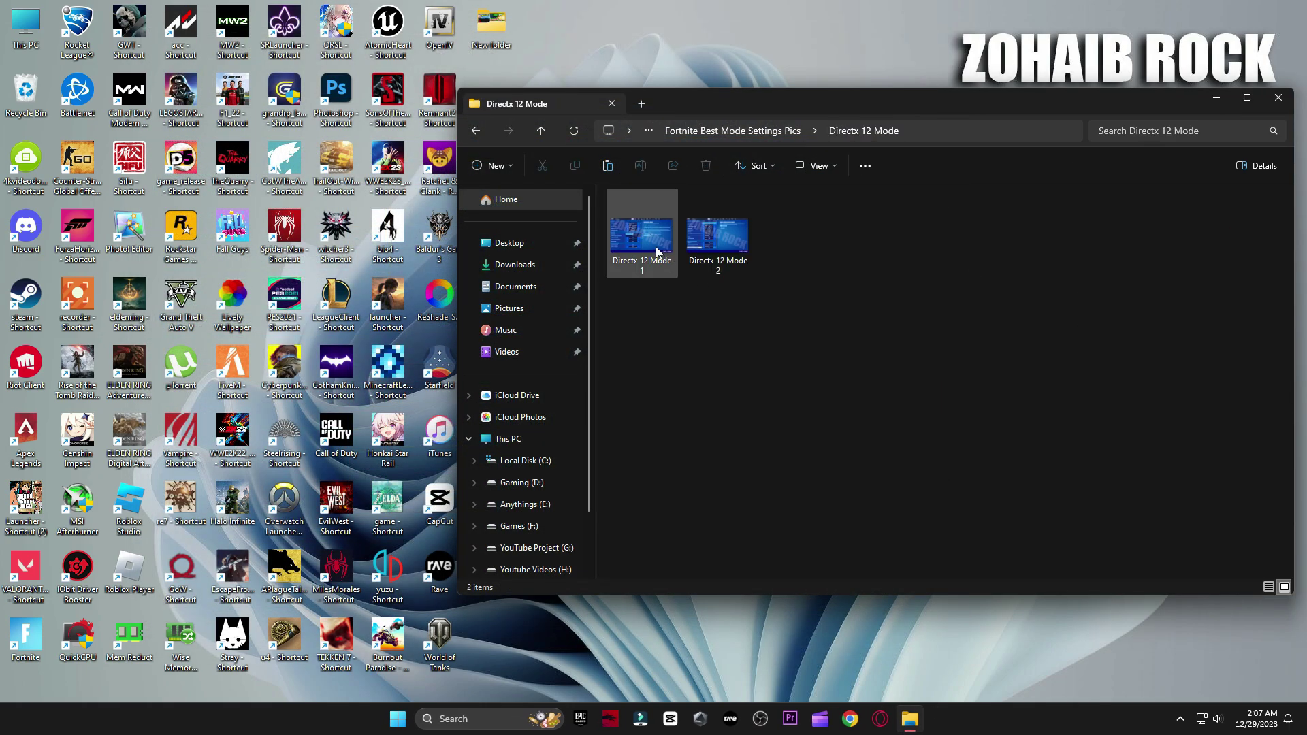
pyautogui.doubleClick(646, 242)
pyautogui.press('Right')
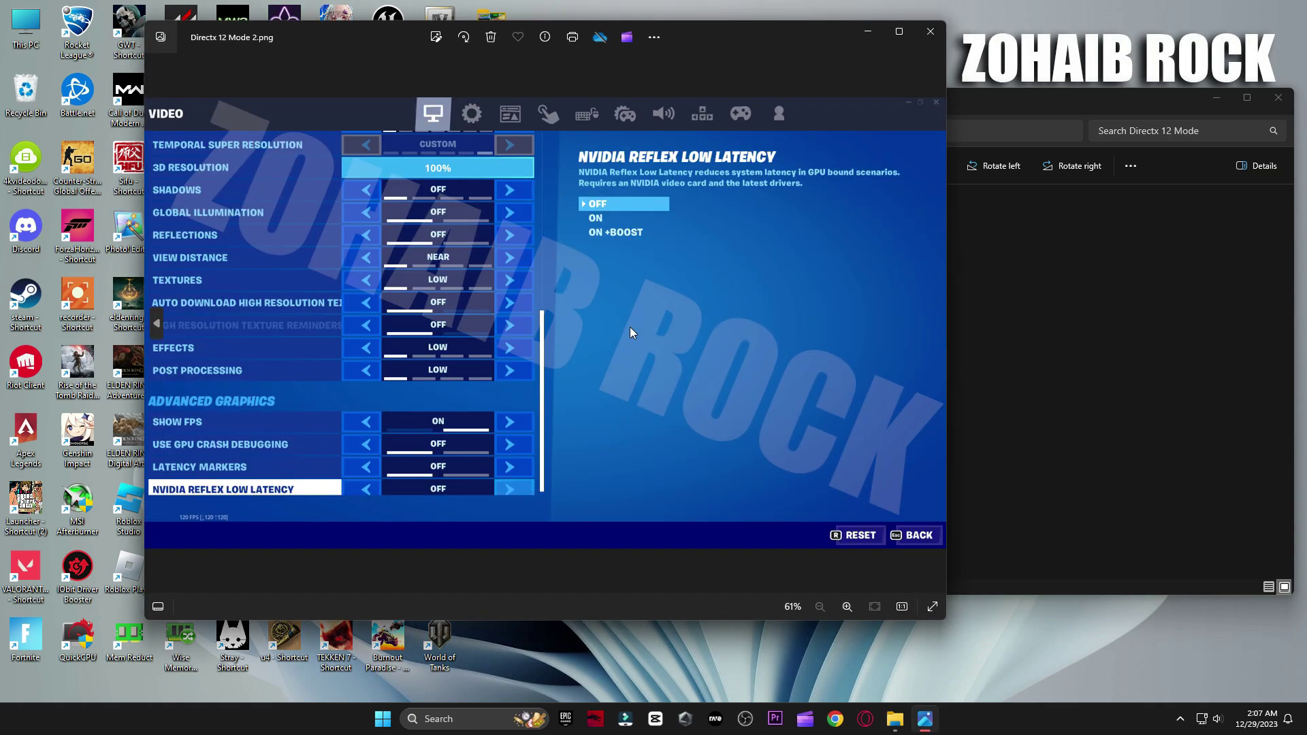
pyautogui.click(921, 36)
# View the three Performance Mode pictures, including the High Meshes and Low Meshes variants, for the recommended video settings, and close the folder
pyautogui.hotkey('alt', 'Up')
pyautogui.doubleClick(1139, 286)
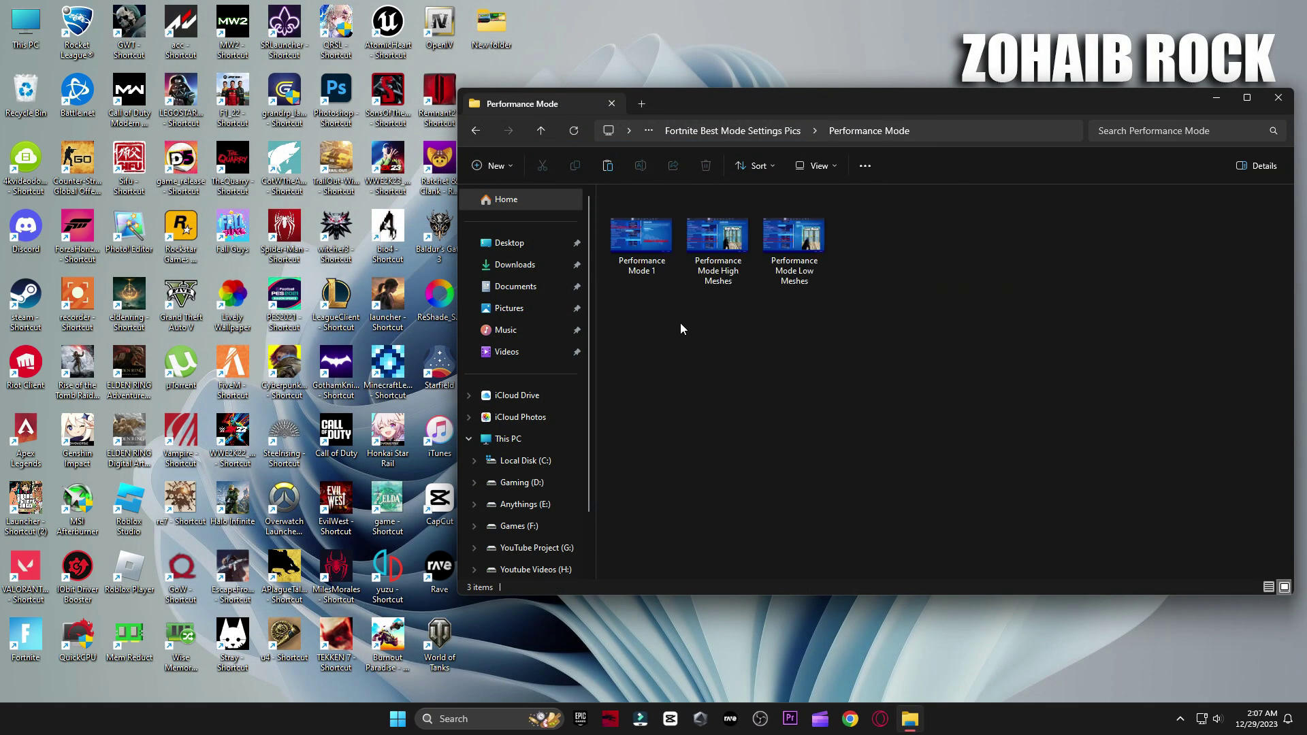
pyautogui.doubleClick(639, 247)
pyautogui.press('Right')
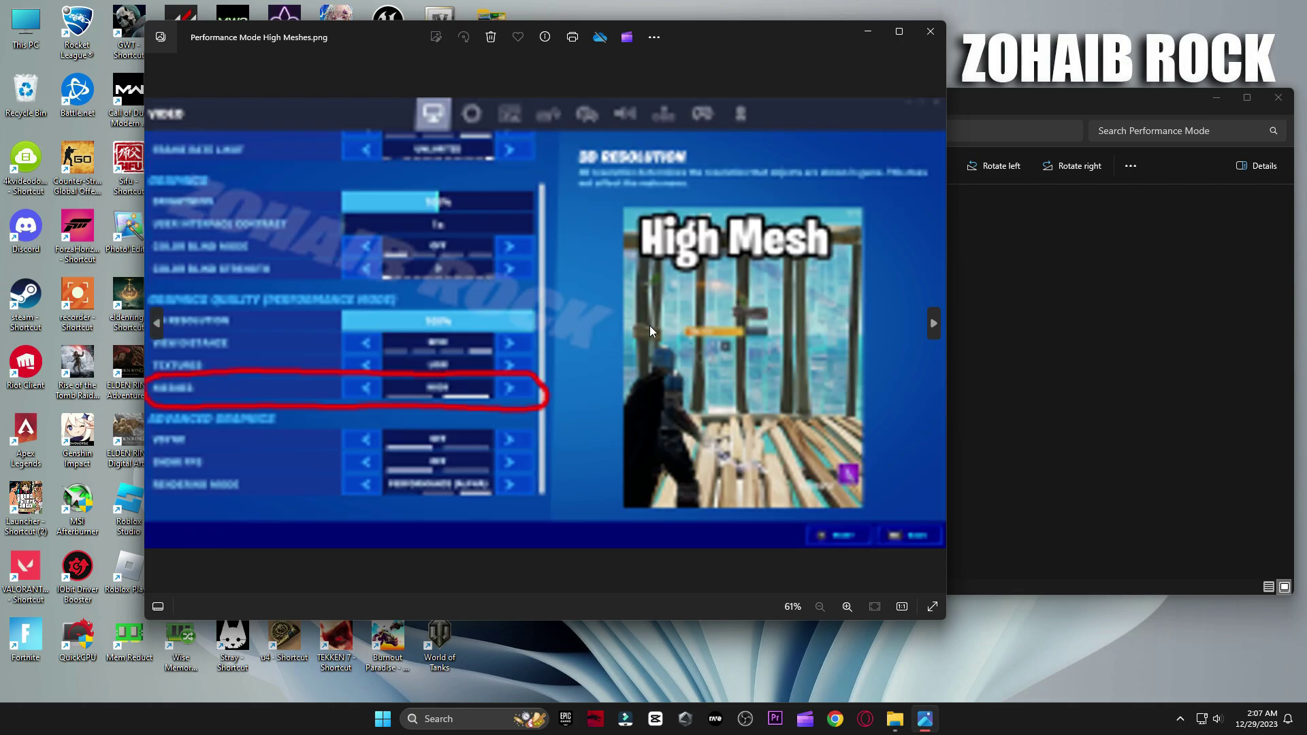
pyautogui.press('Right')
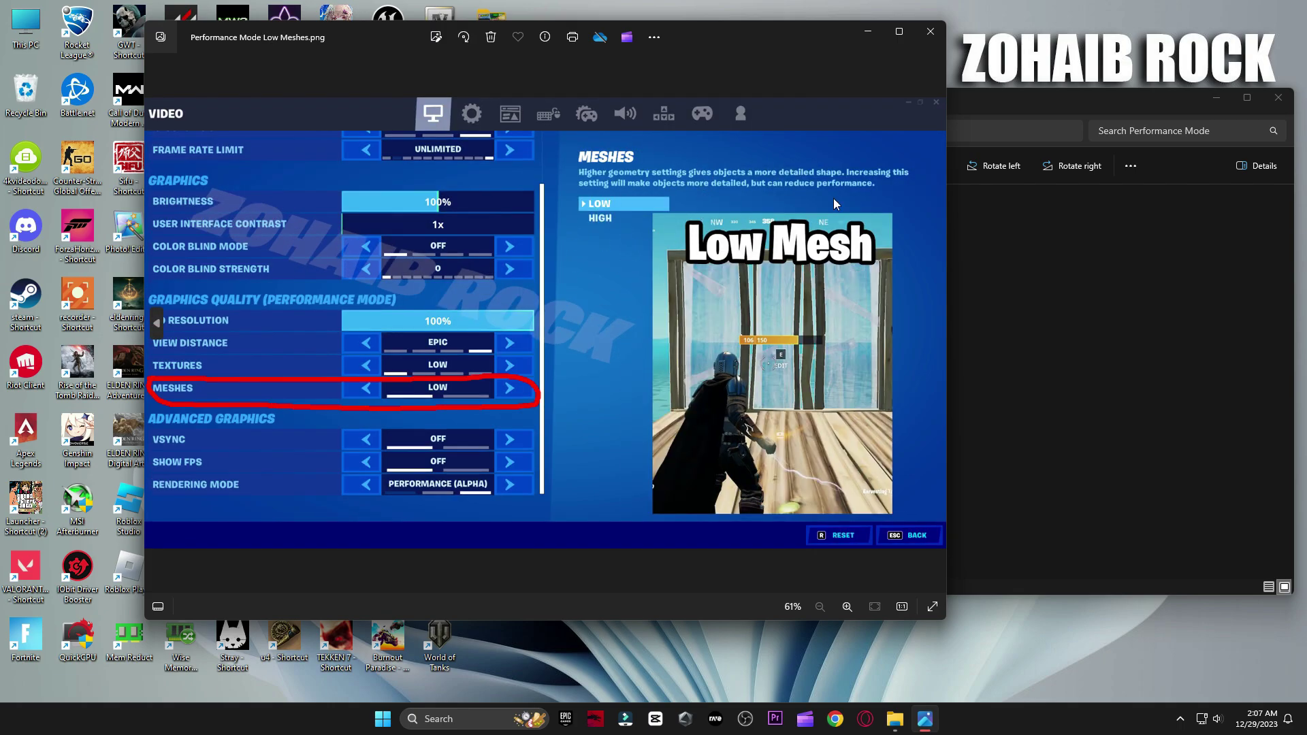
pyautogui.click(931, 32)
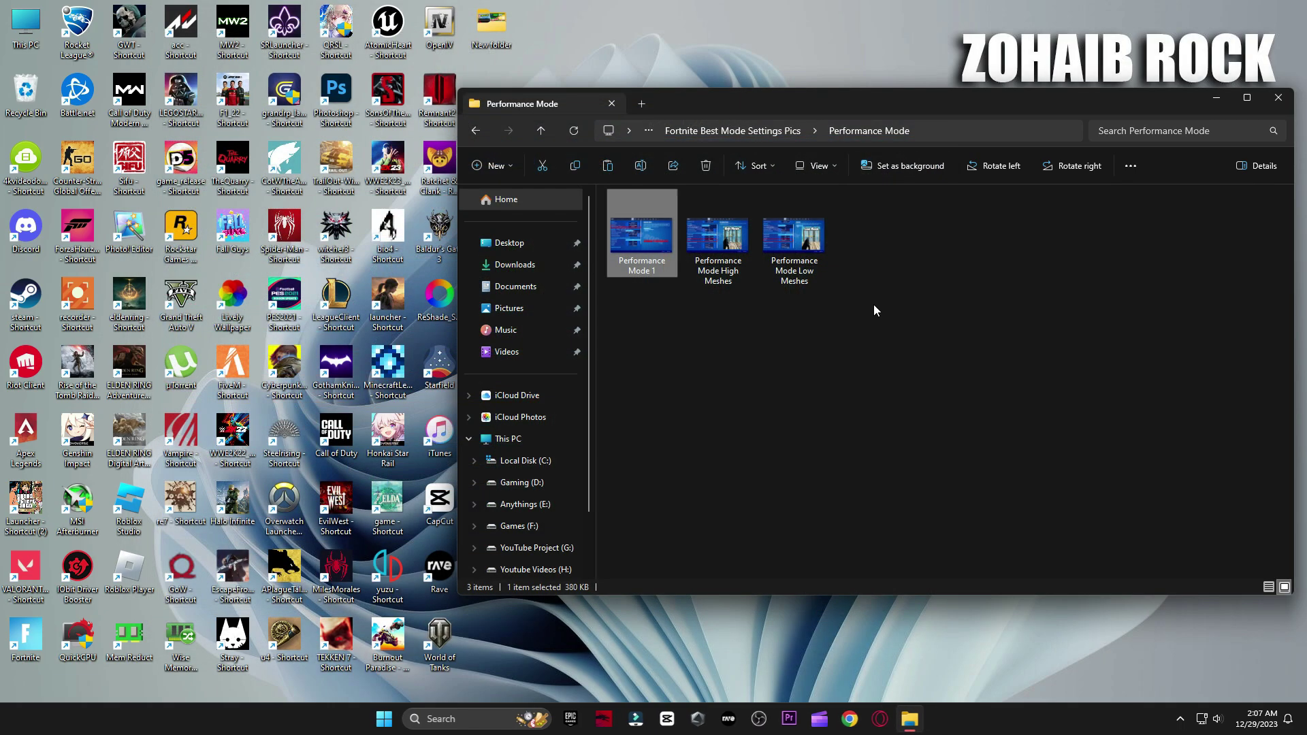
pyautogui.click(1275, 100)
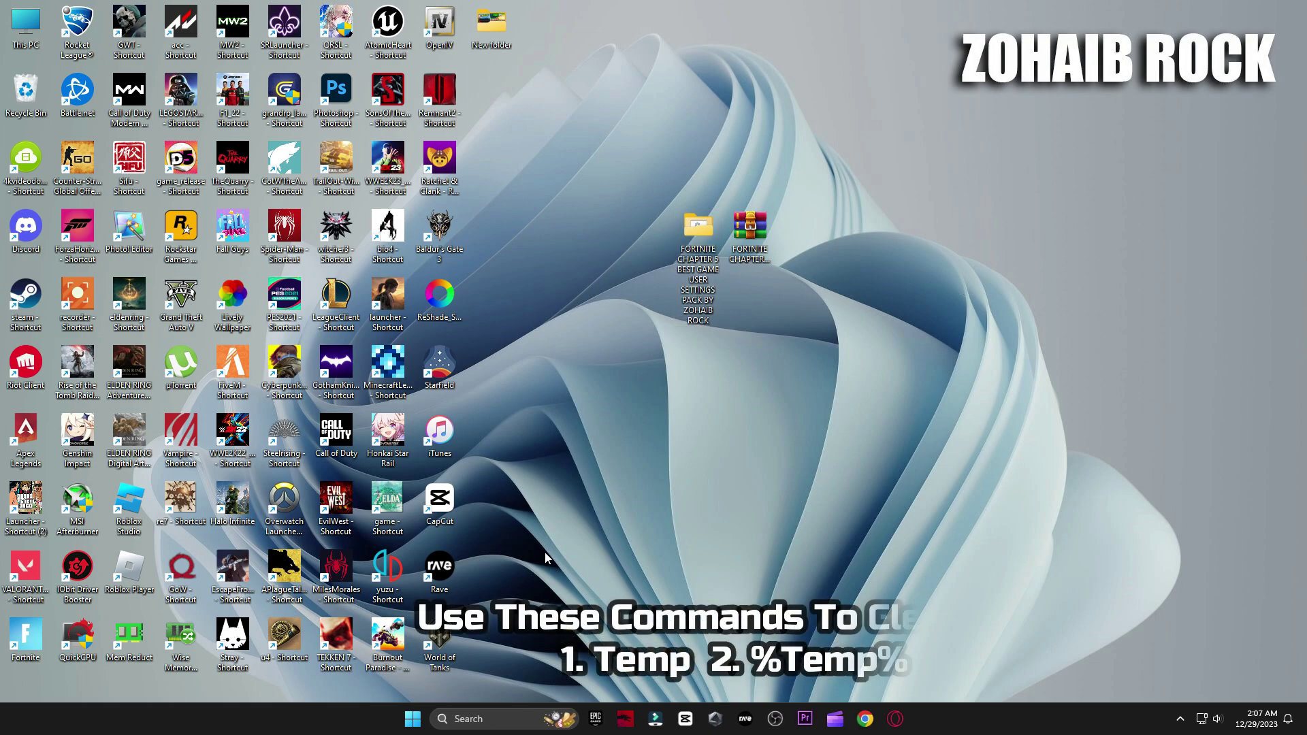
# Open the local Temp folder by running %temp% from the Run dialog
pyautogui.click(474, 720)
pyautogui.write('run')
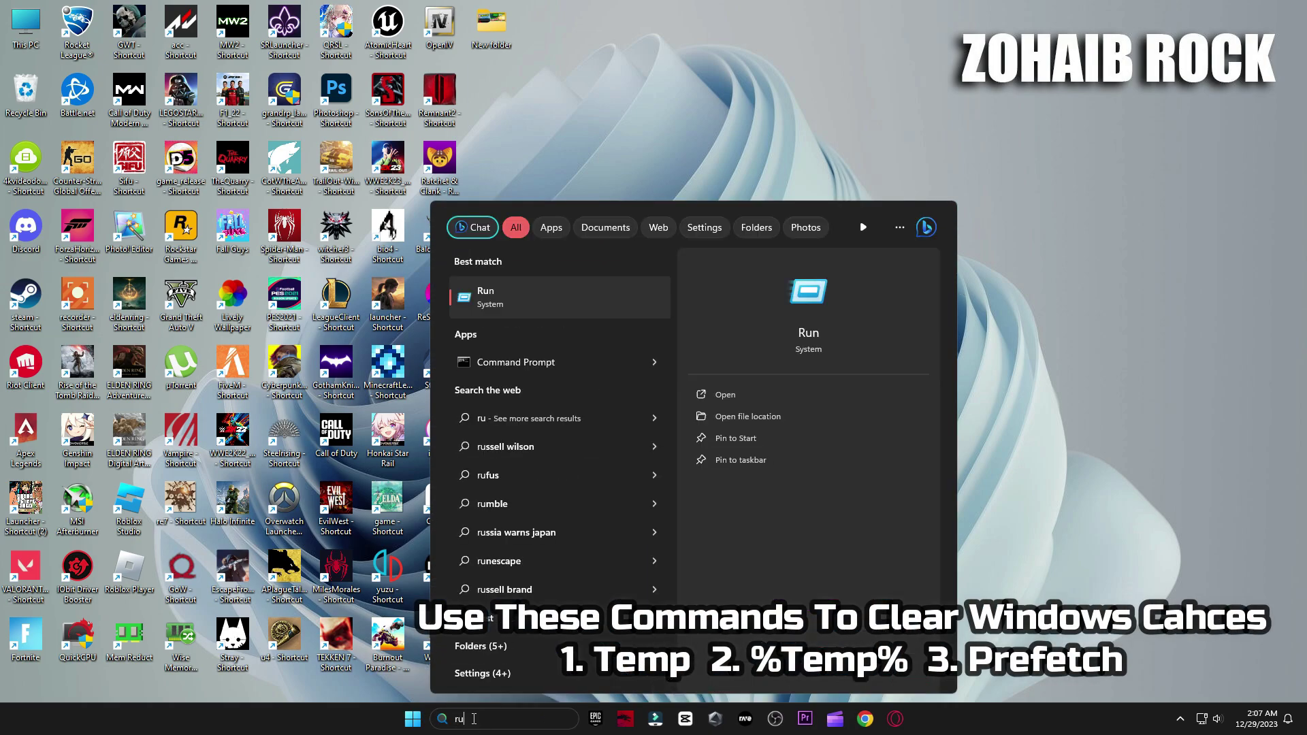
pyautogui.click(586, 297)
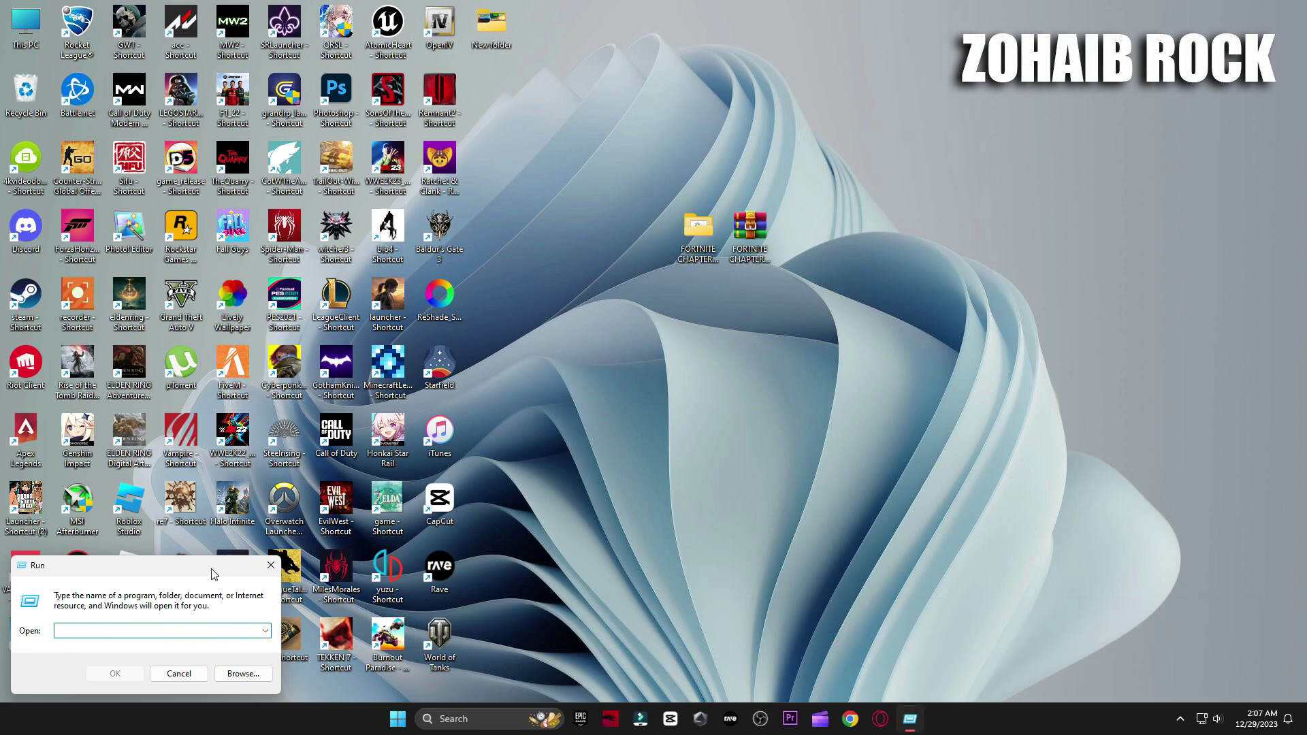
pyautogui.moveTo(203, 558); pyautogui.dragTo(781, 187)
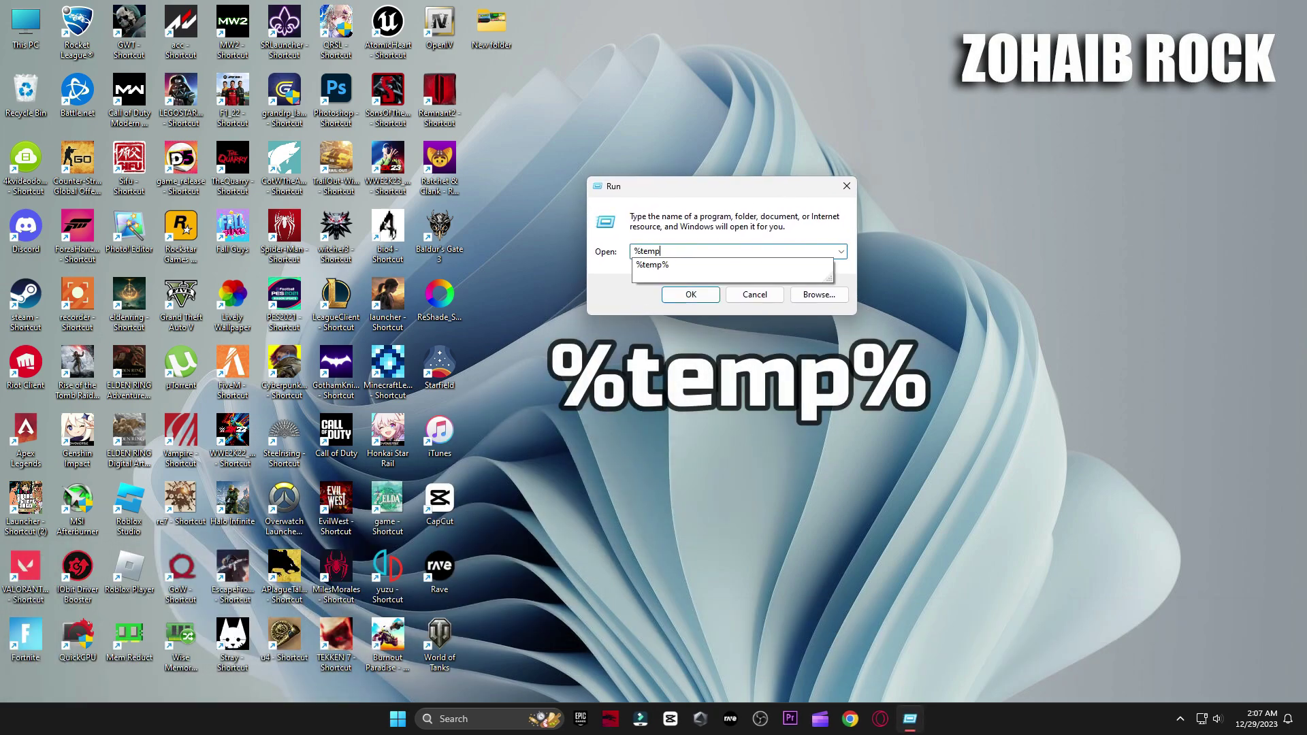
pyautogui.write('%temp%')
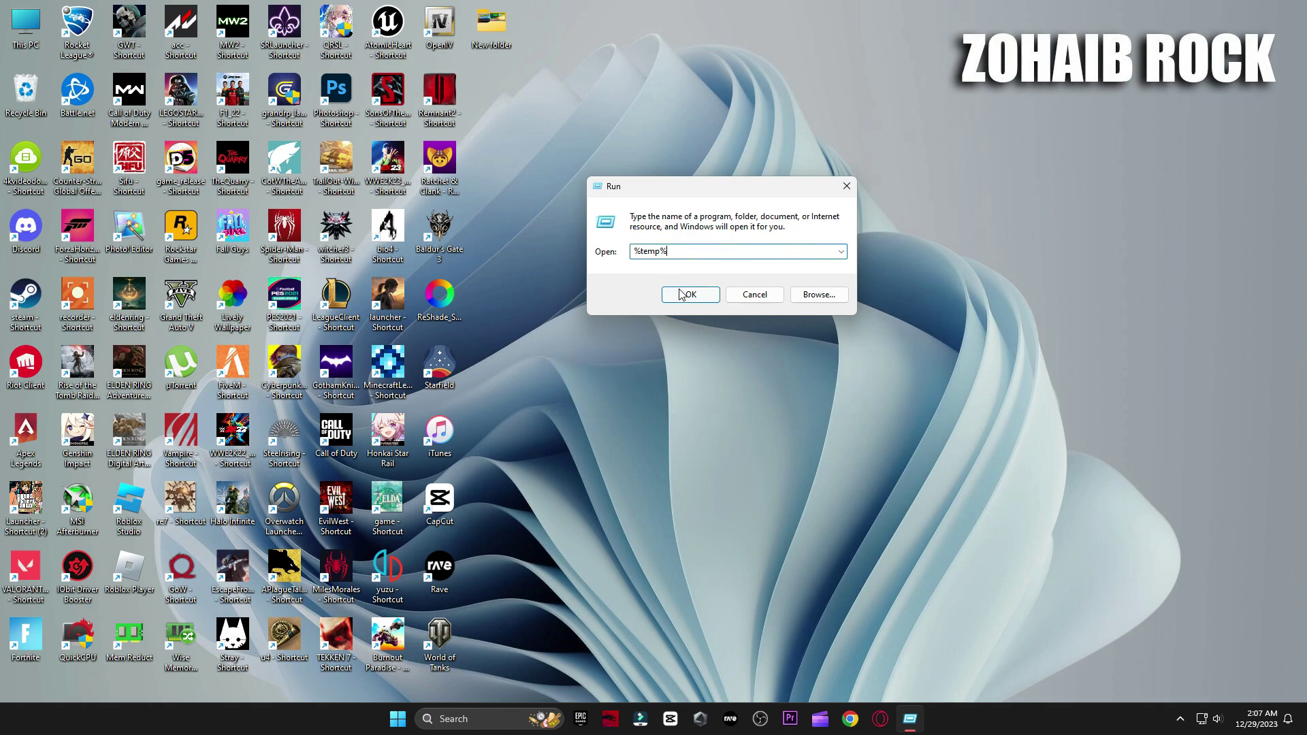
pyautogui.click(681, 294)
# Delete everything in the local Temp folder, skipping any items in use, and close the folder window
pyautogui.hotkey('ctrl', 'a')
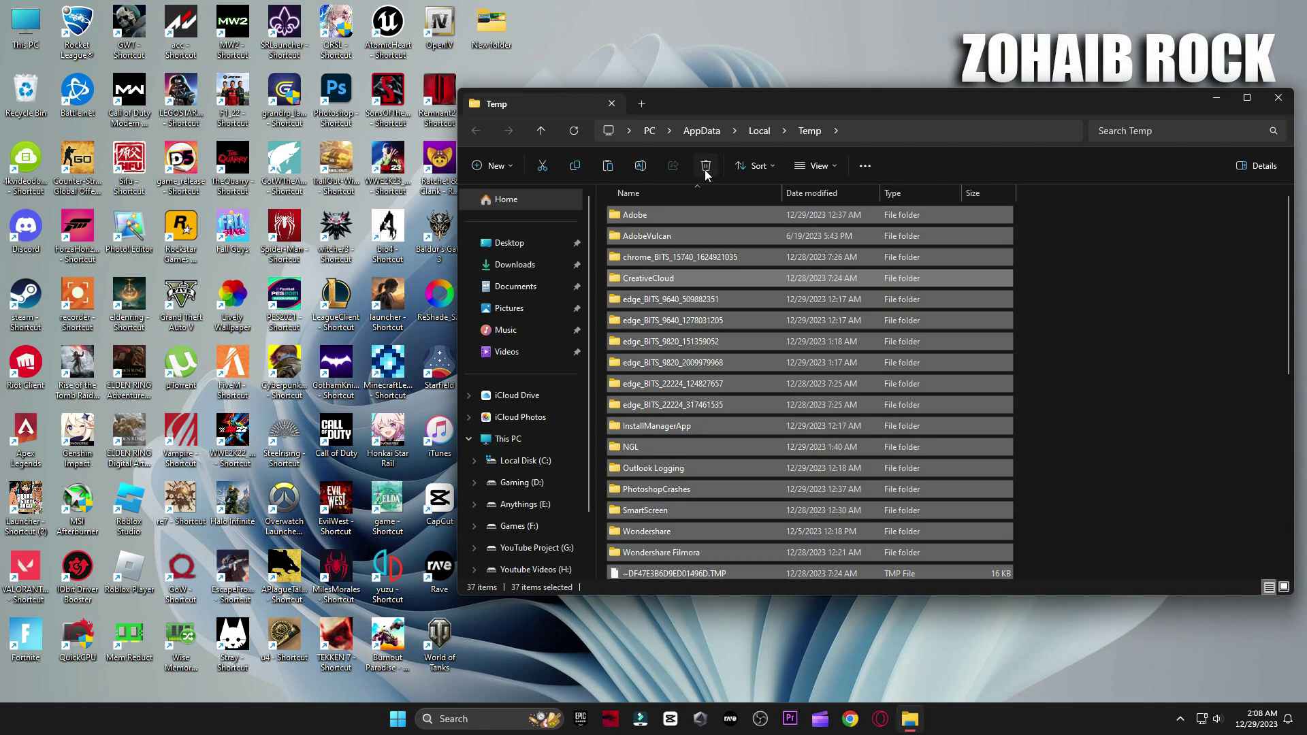
pyautogui.press('Delete')
pyautogui.click(690, 329)
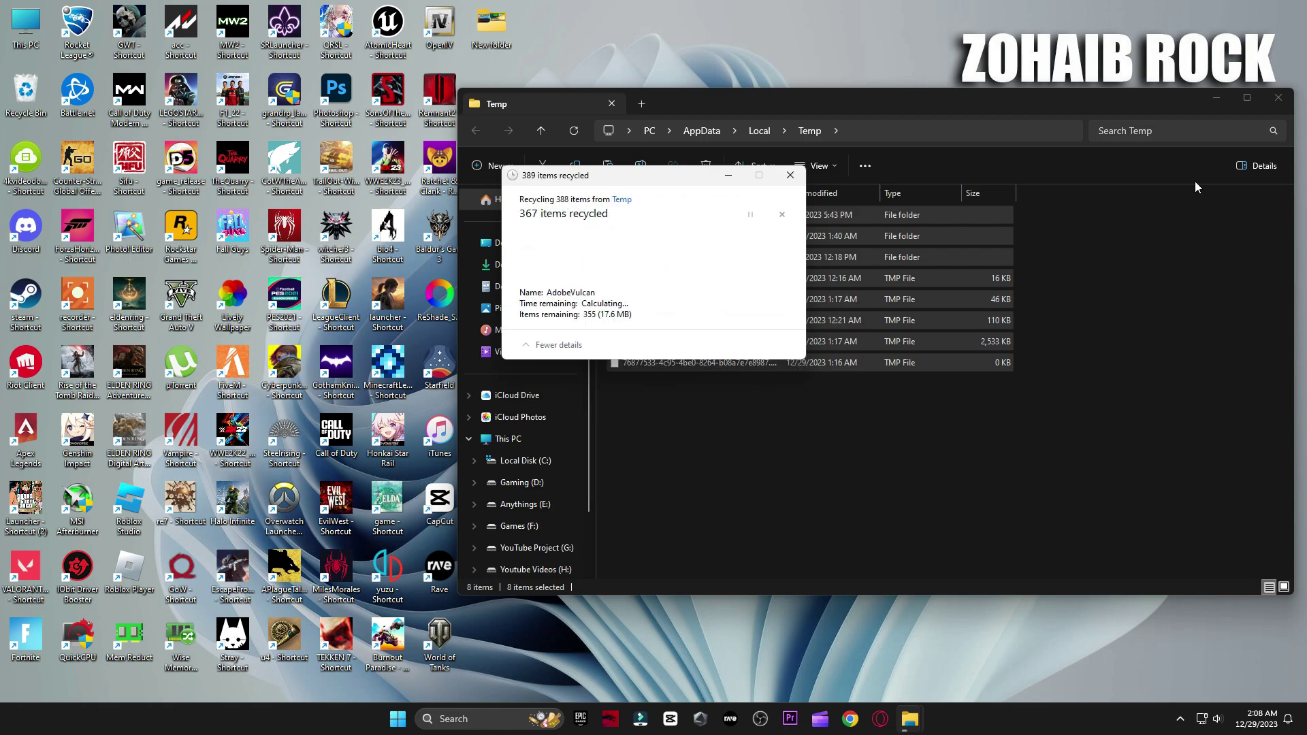
pyautogui.click(1278, 97)
# Open the Windows Prefetch folder by running prefetch from the Run dialog, granting permanent access to the folder
pyautogui.click(506, 719)
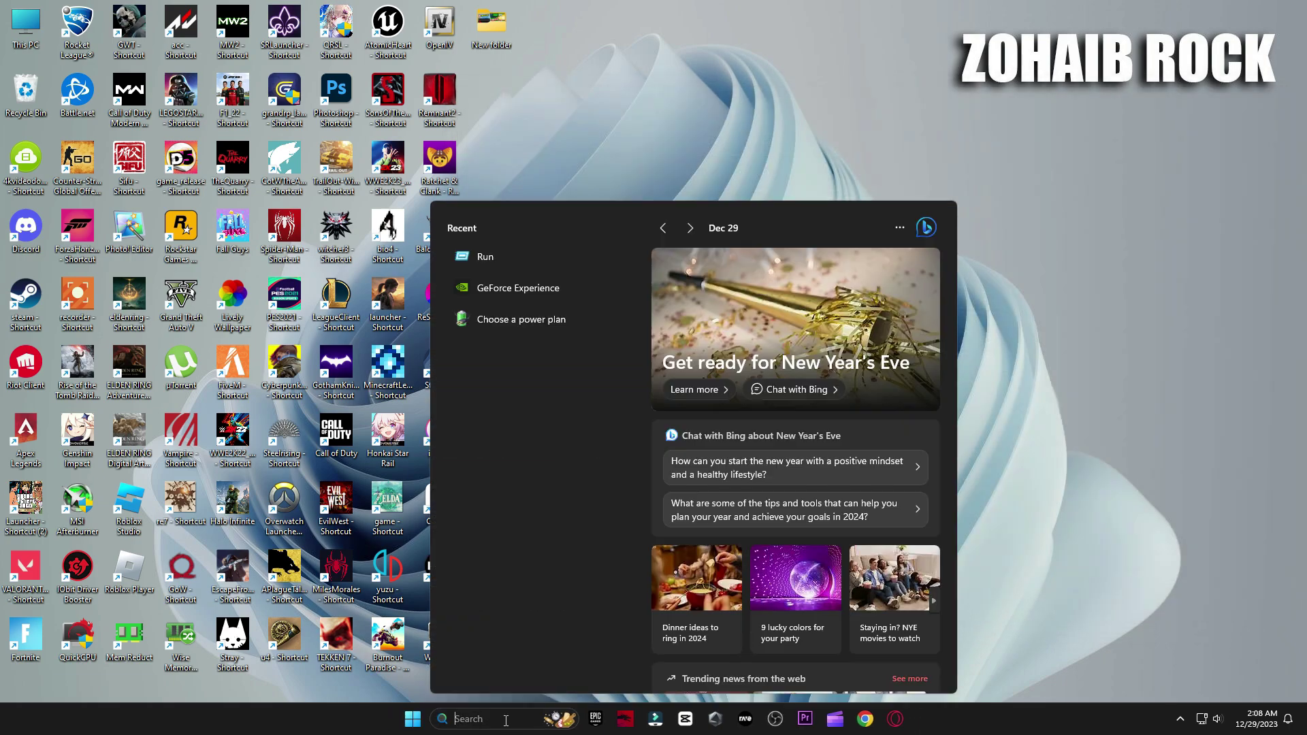
pyautogui.write('run')
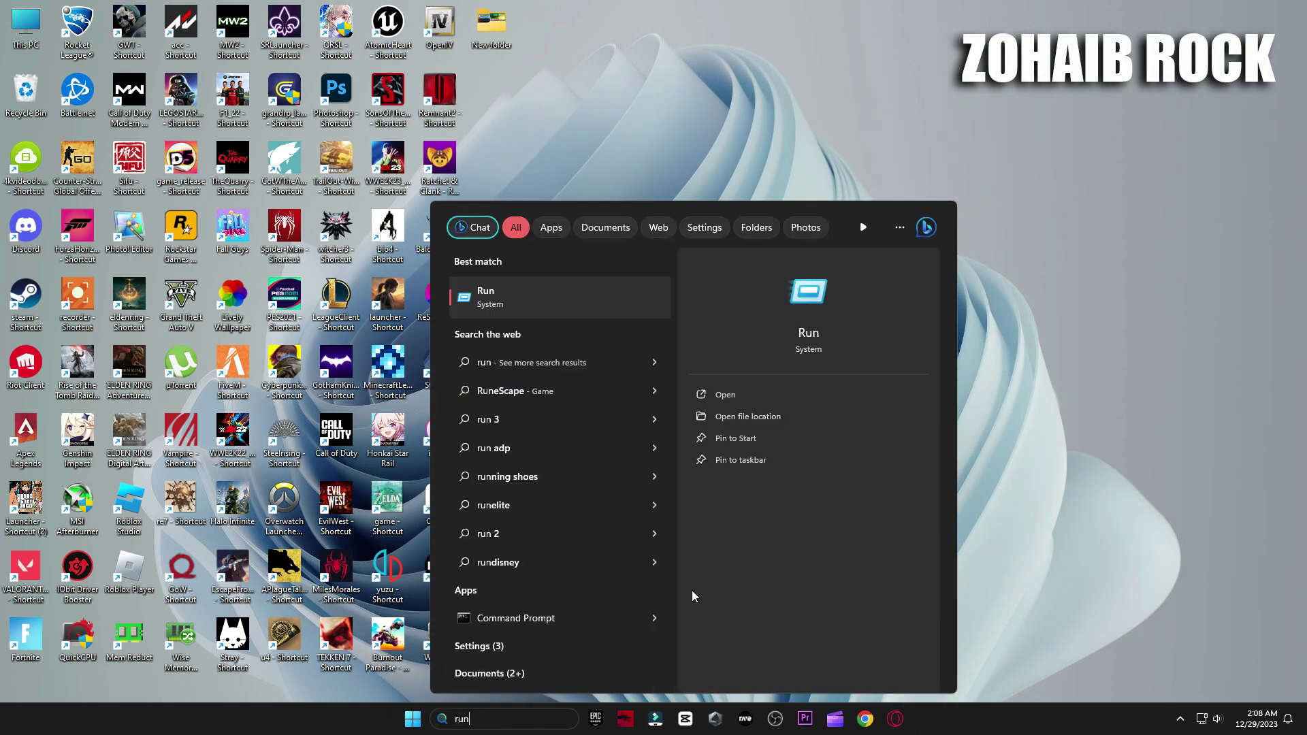
pyautogui.click(580, 301)
pyautogui.moveTo(235, 554); pyautogui.dragTo(823, 190)
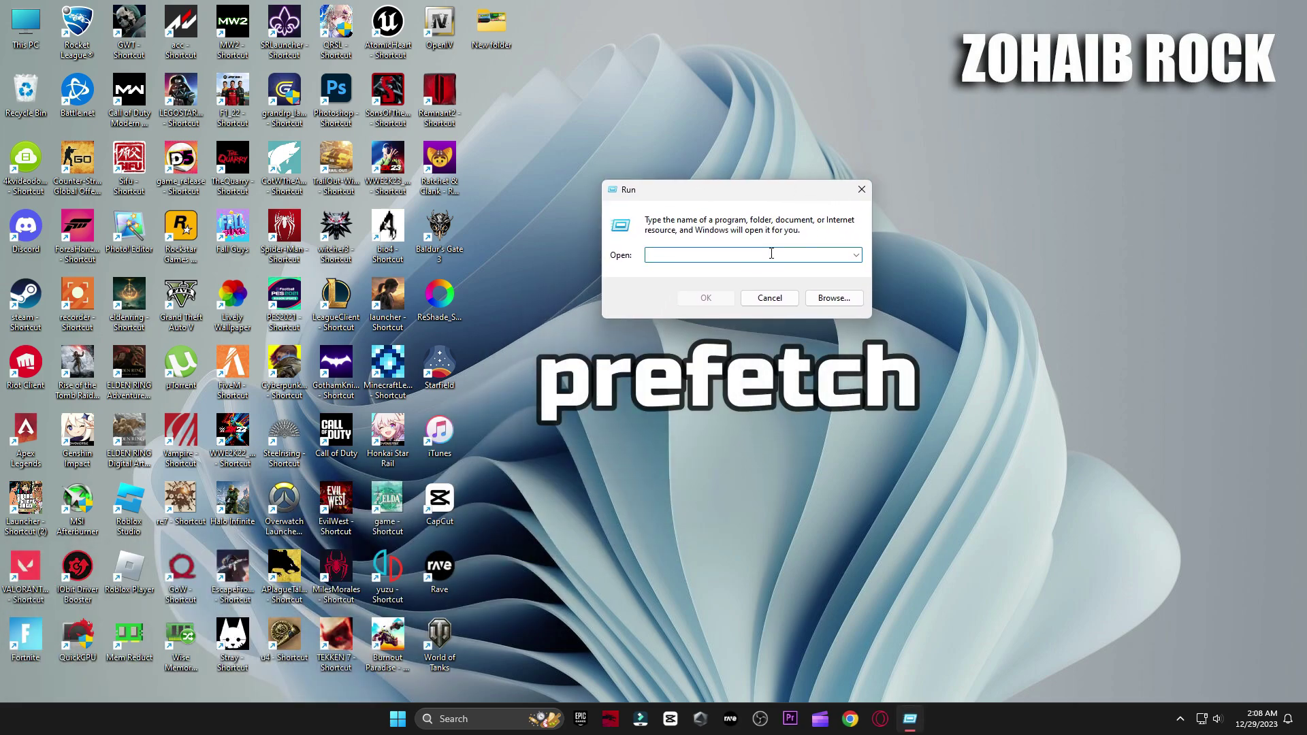
pyautogui.write('pre')
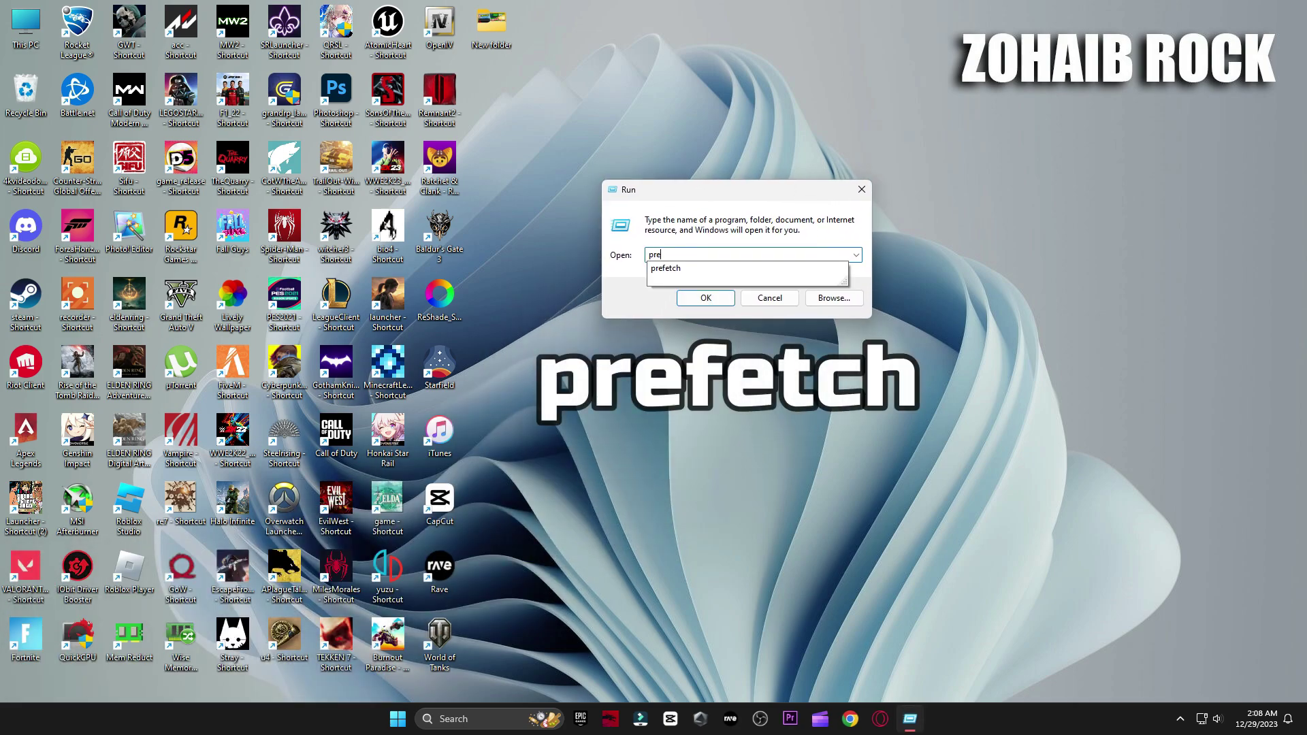
pyautogui.write('fetch')
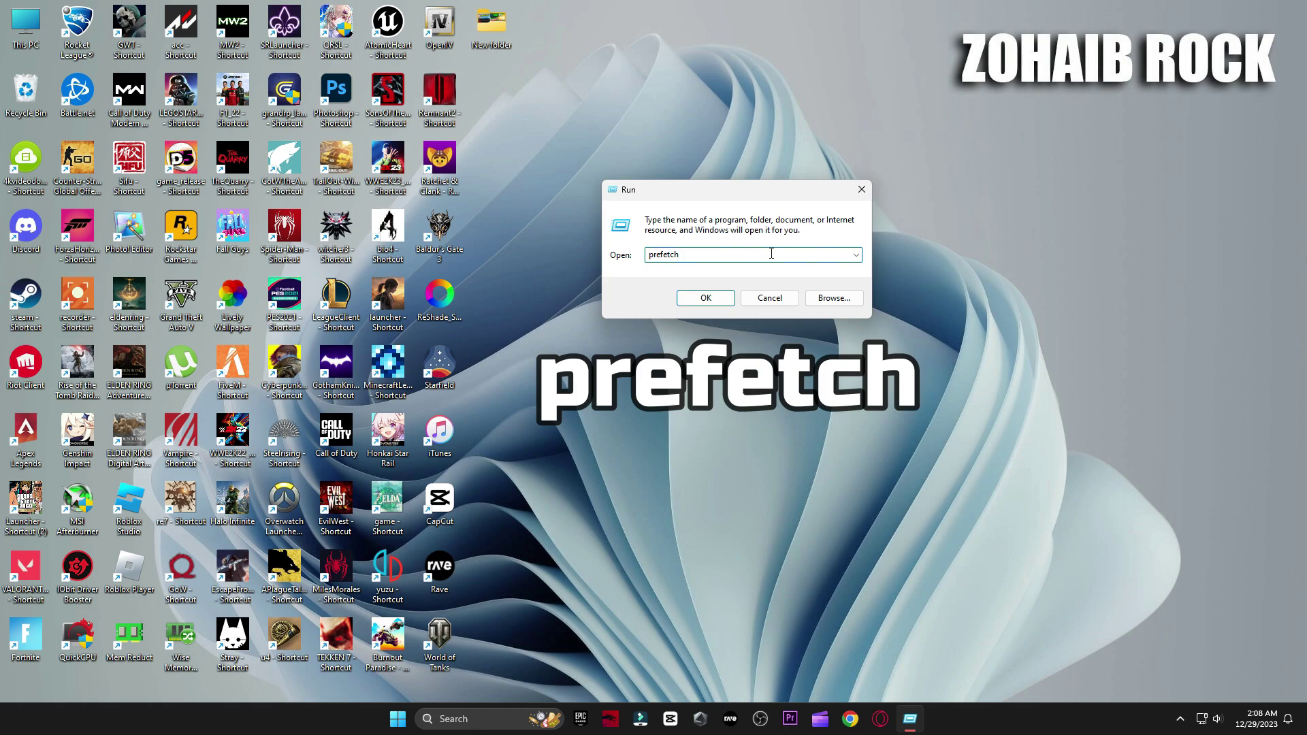
pyautogui.click(703, 301)
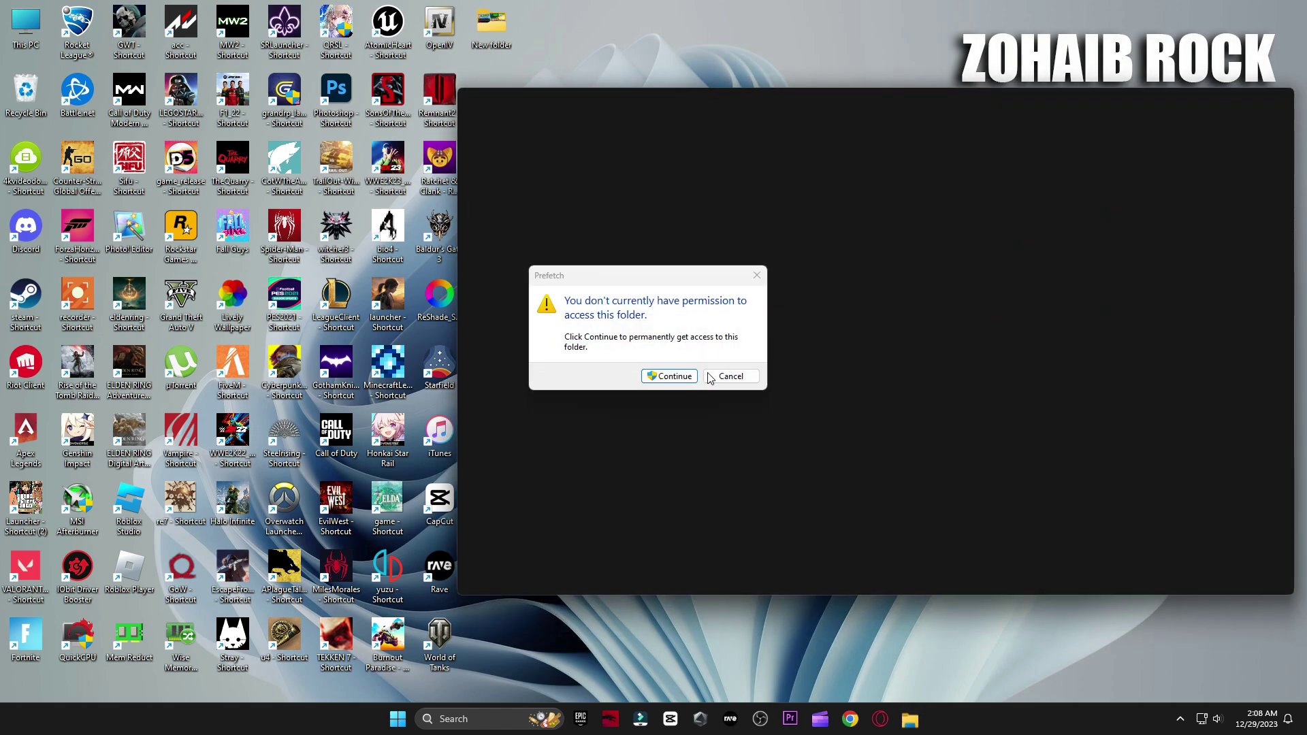
pyautogui.click(676, 374)
# Delete everything in the Prefetch folder, skipping all items in use, and close the folder window
pyautogui.hotkey('ctrl', 'a')
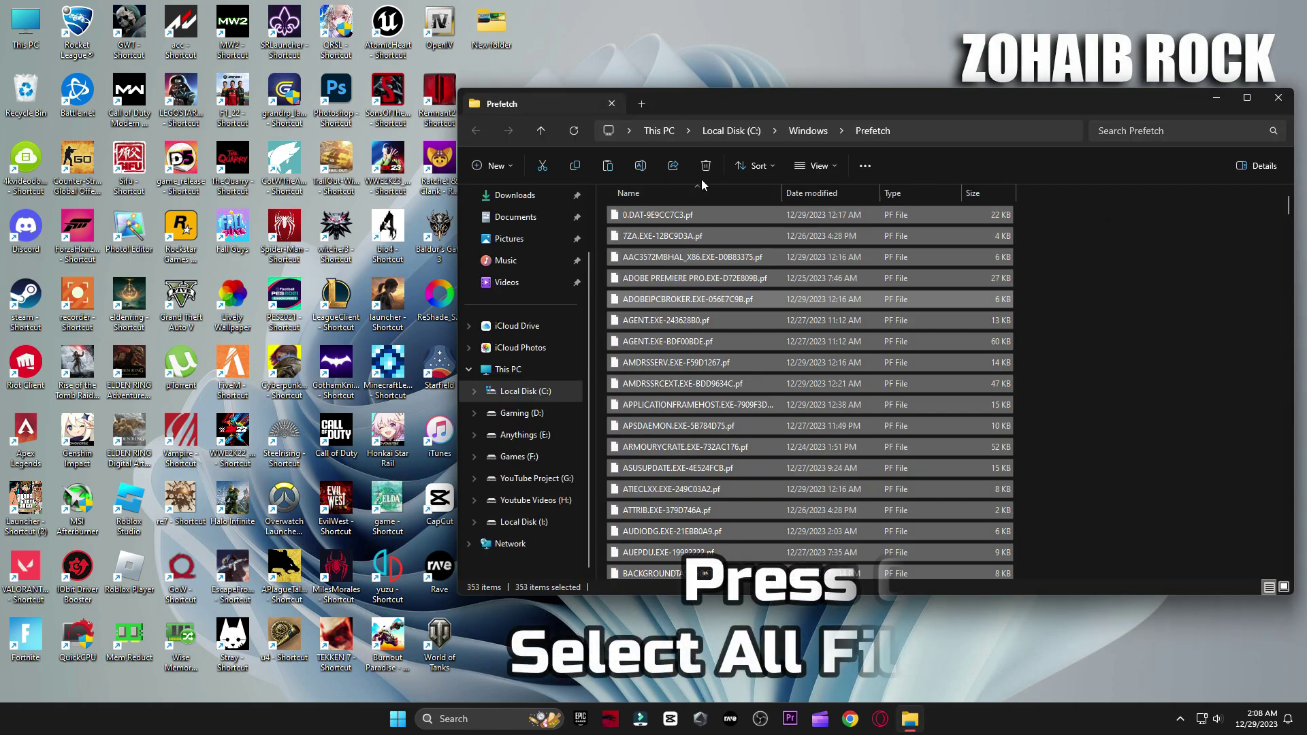
pyautogui.press('Delete')
pyautogui.click(528, 289)
pyautogui.click(685, 318)
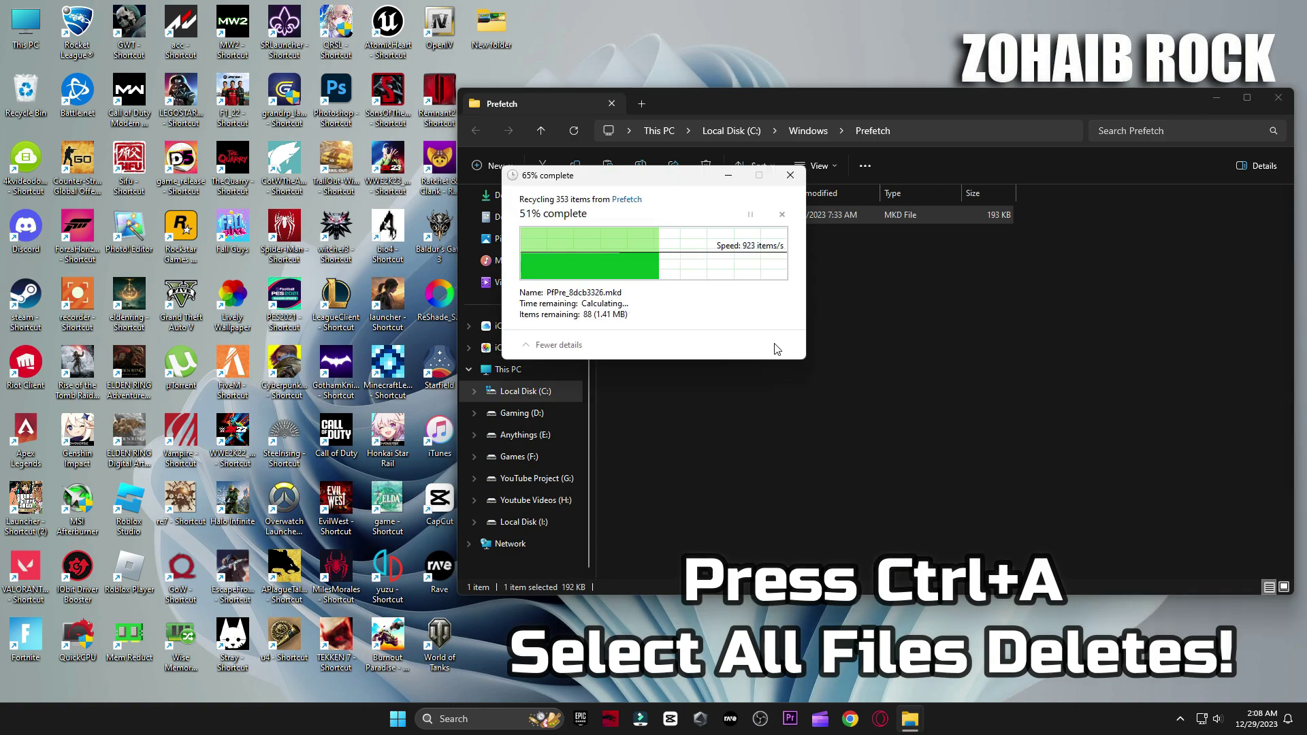
pyautogui.click(1278, 98)
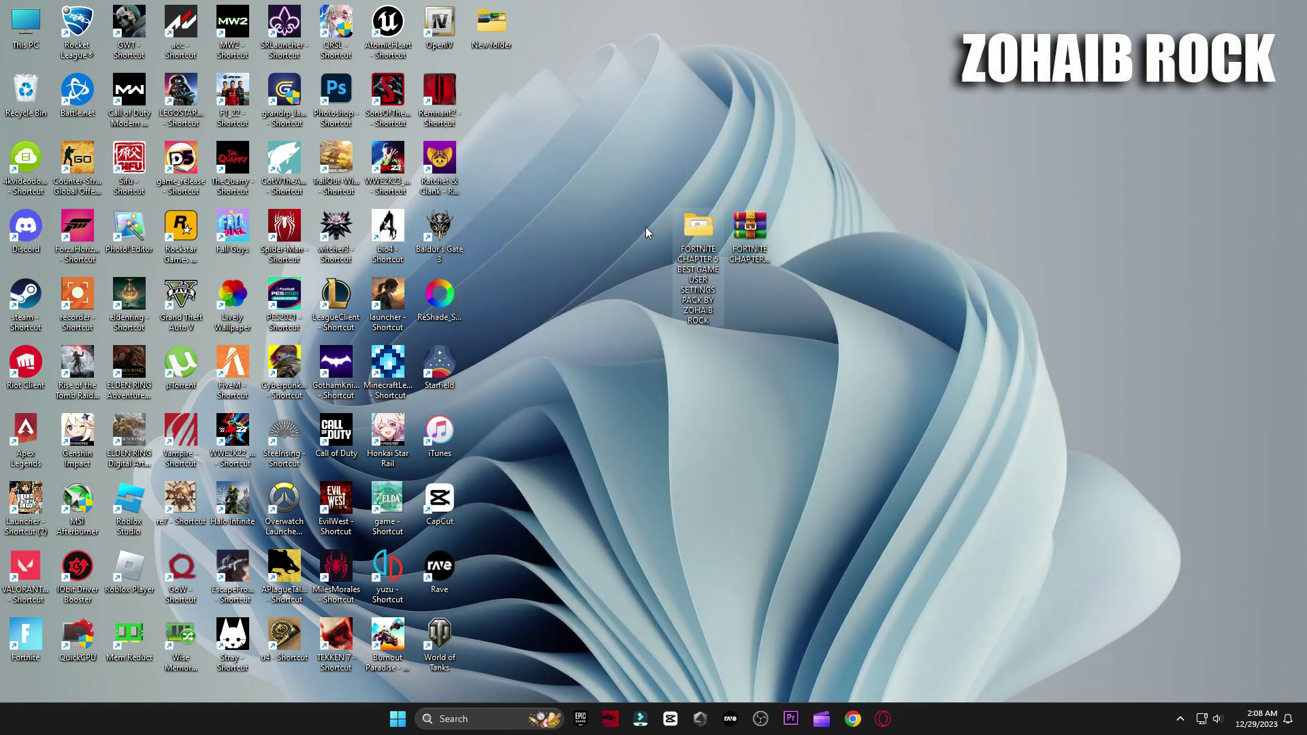
# Empty the Recycle Bin on the desktop and confirm the permanent deletion
pyautogui.rightClick(27, 90)
pyautogui.click(104, 157)
pyautogui.click(709, 371)
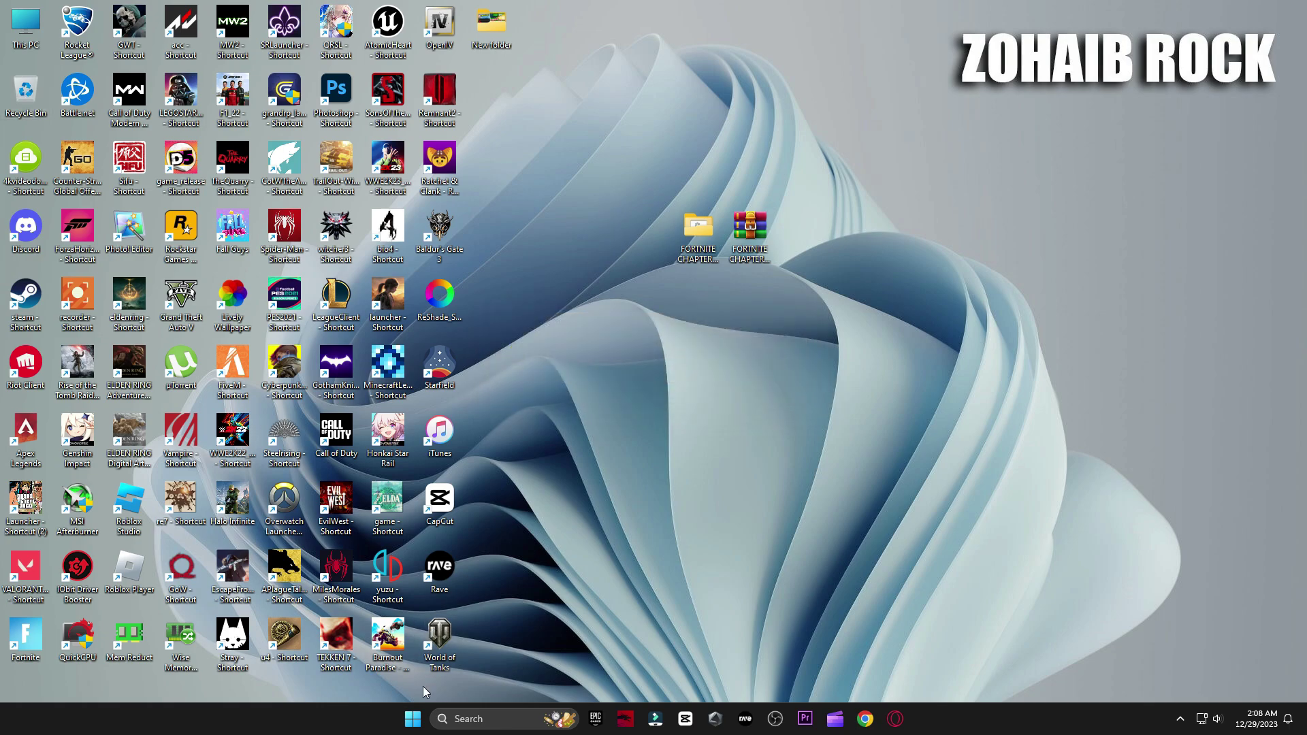
# Check the Game Bar controller option and the Game Mode option in the Gaming section of Windows Settings
pyautogui.click(413, 718)
pyautogui.click(688, 435)
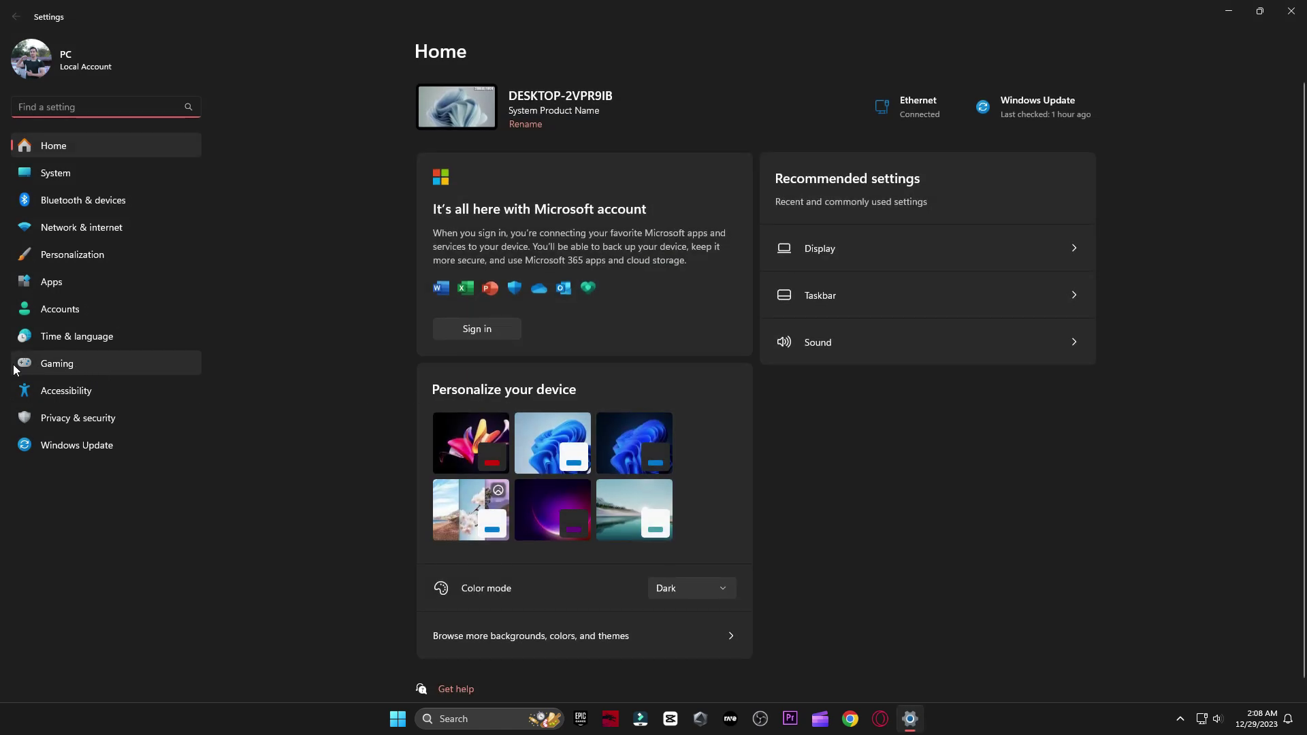
pyautogui.click(15, 367)
pyautogui.click(513, 108)
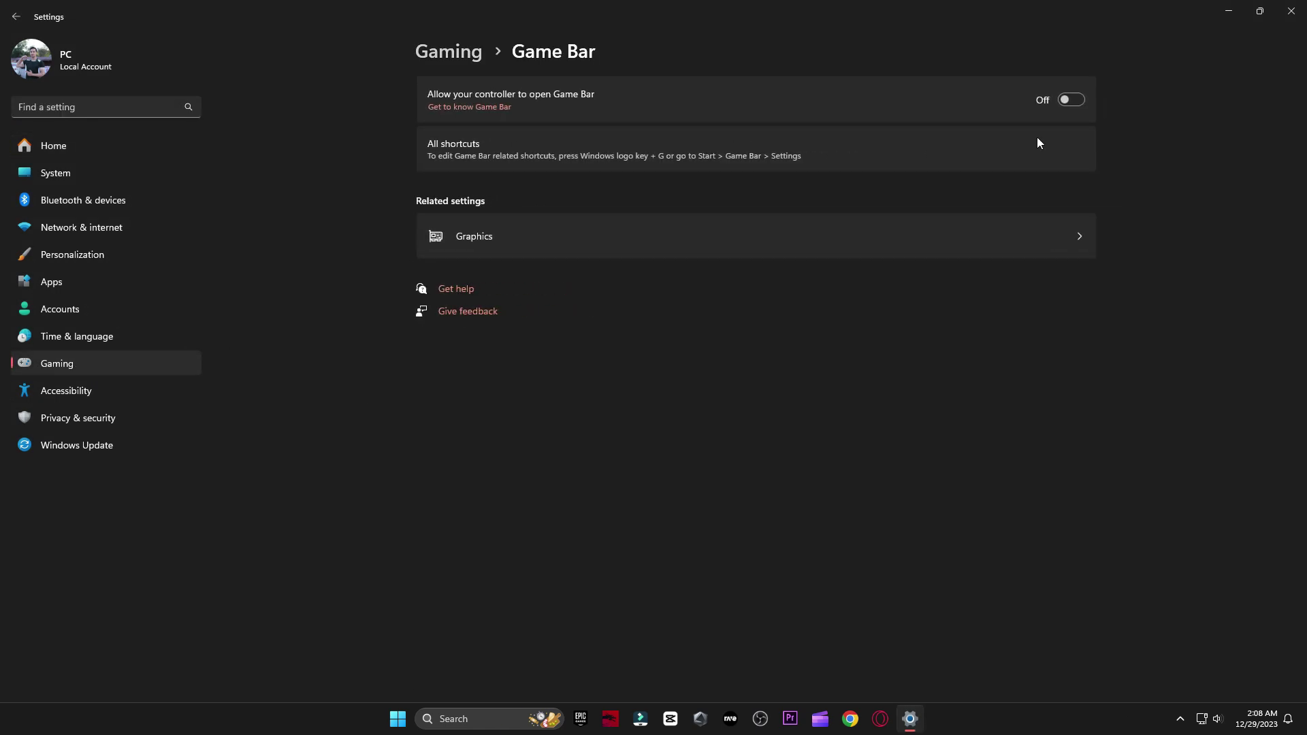
pyautogui.click(15, 16)
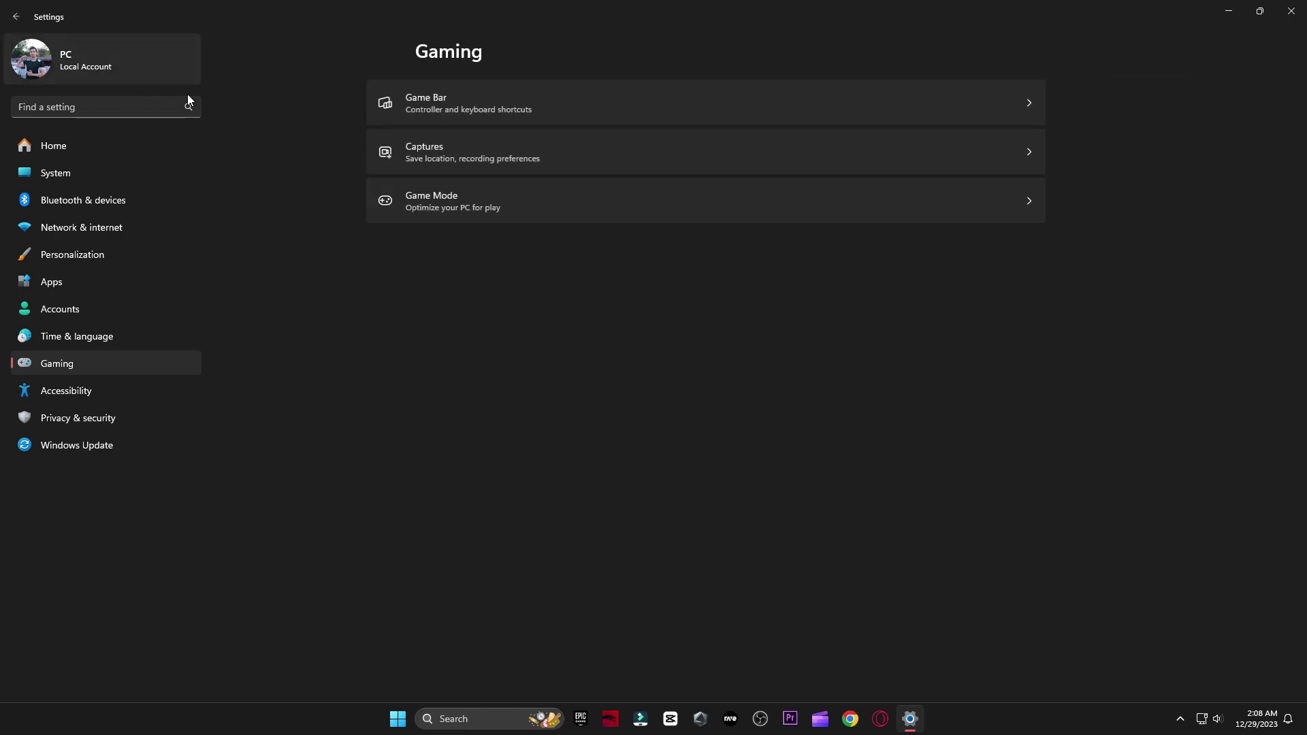
pyautogui.click(470, 203)
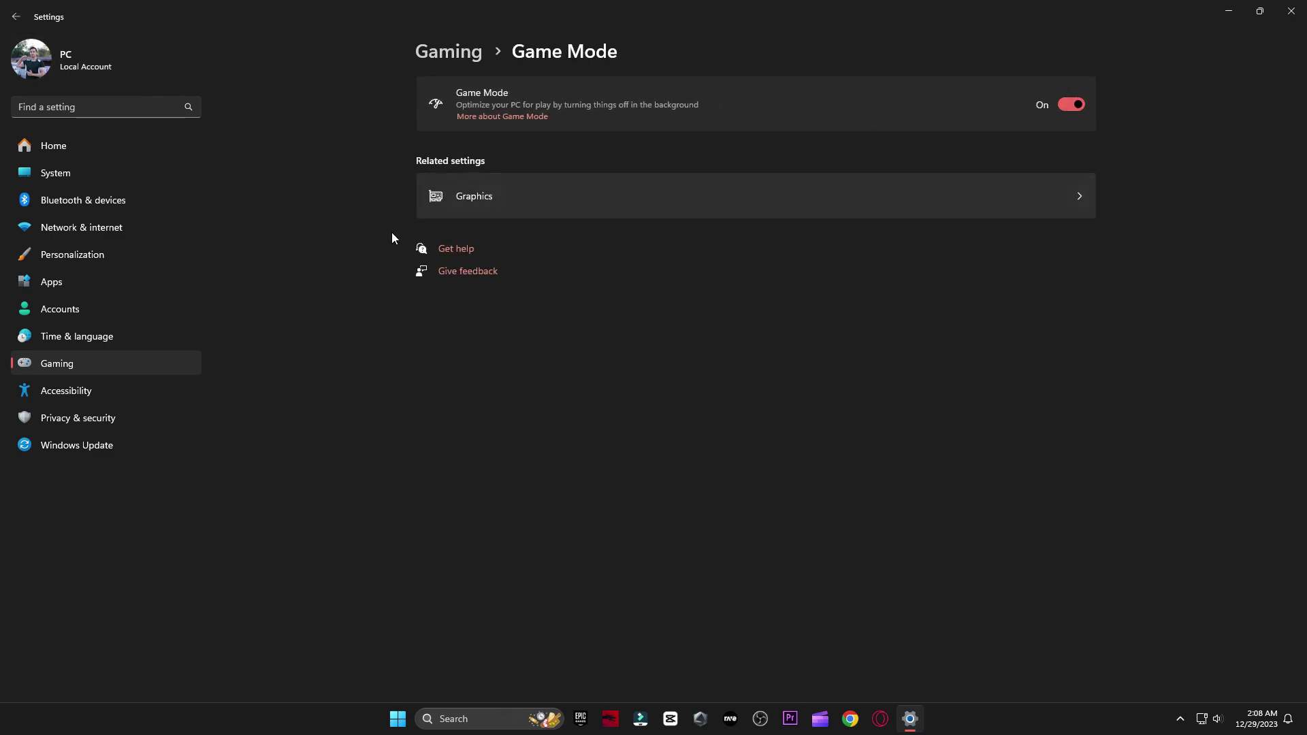
# Check the General options under Privacy & security and the Storage Sense option in the System storage settings
pyautogui.click(68, 417)
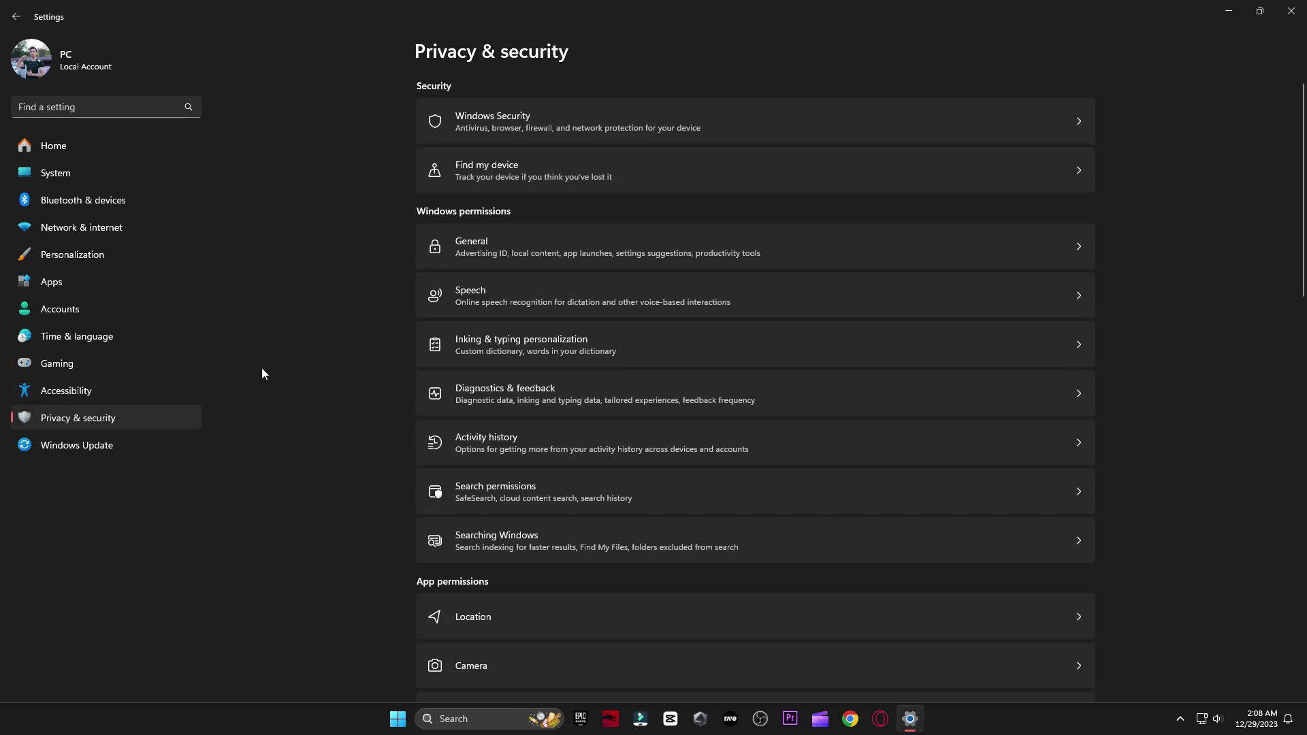
pyautogui.click(548, 248)
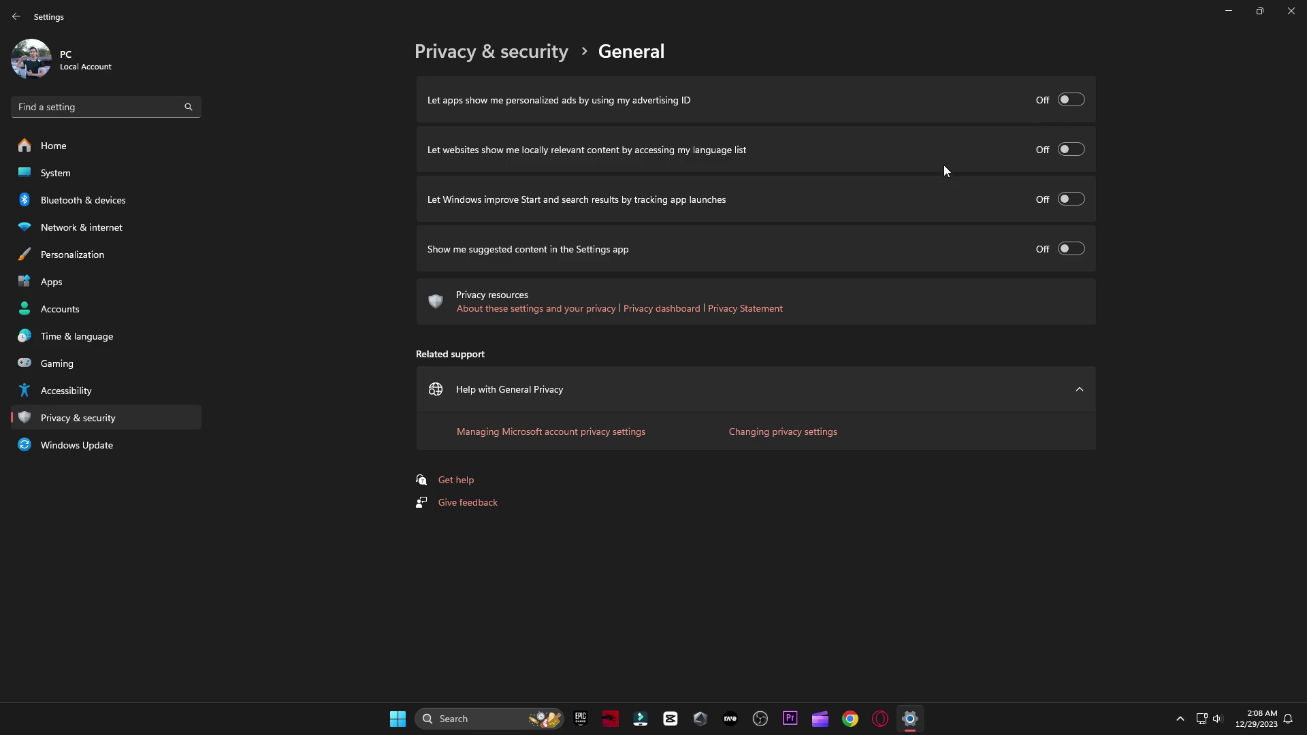
pyautogui.click(63, 180)
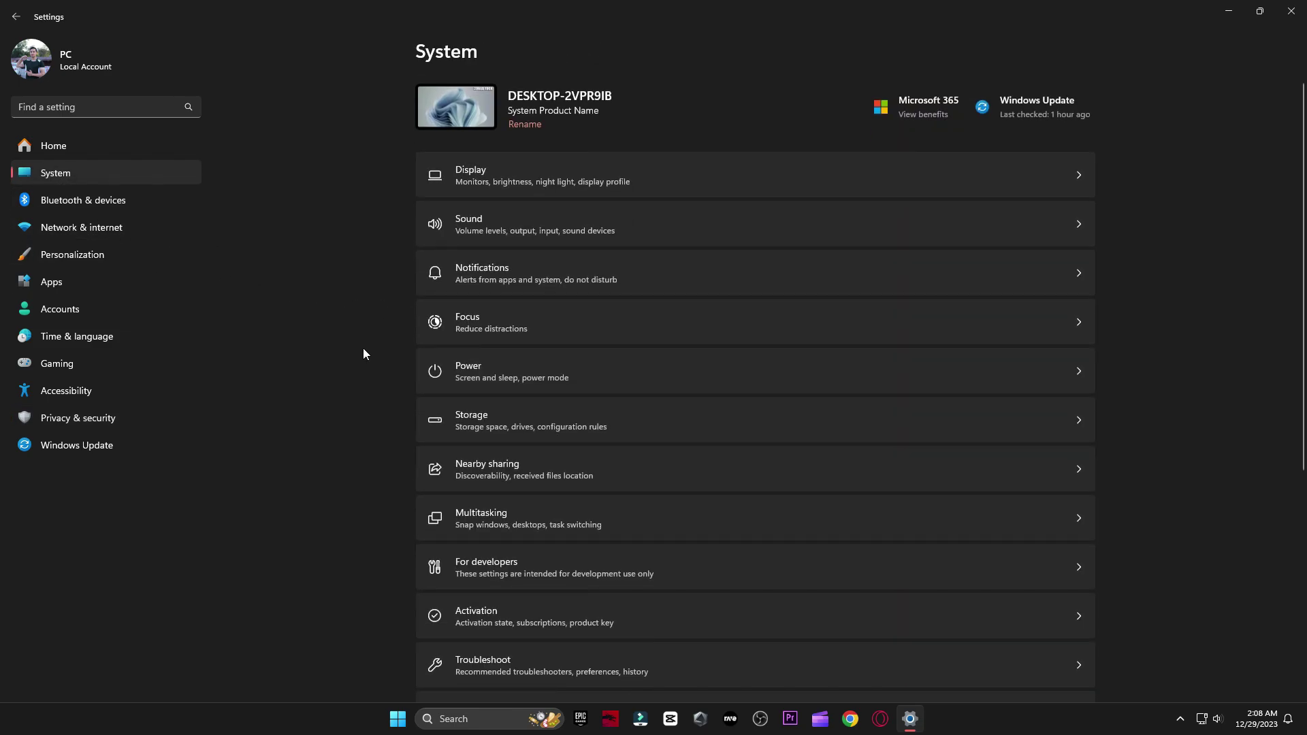
pyautogui.scroll(-3, 381, 368)
pyautogui.scroll(-3, 393, 388)
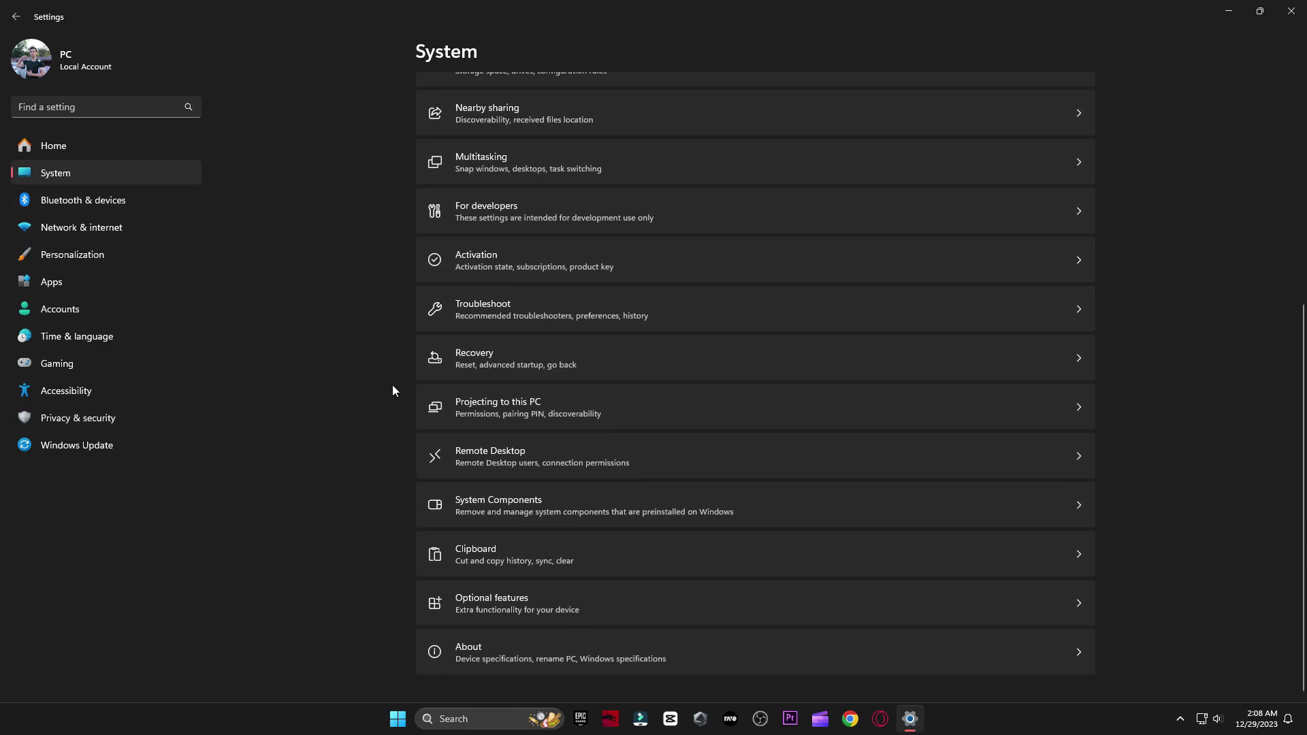
pyautogui.scroll(5, 385, 413)
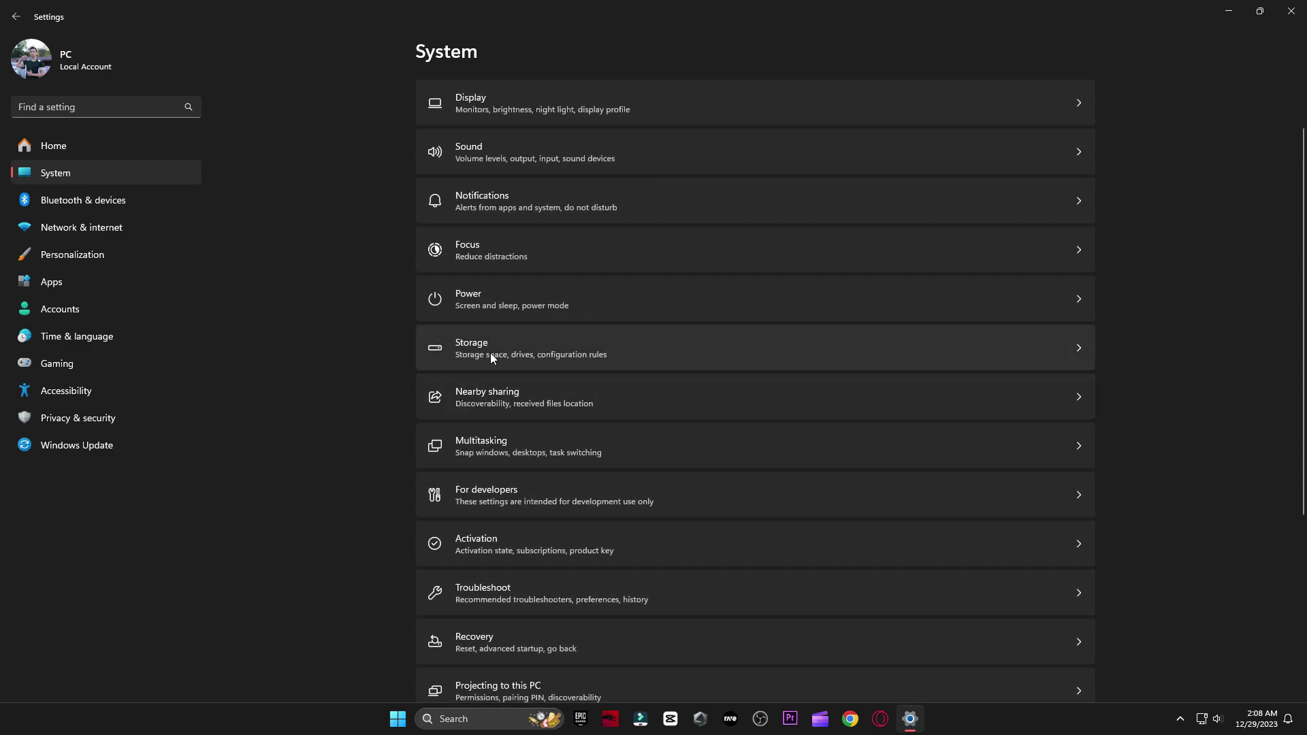
pyautogui.click(529, 354)
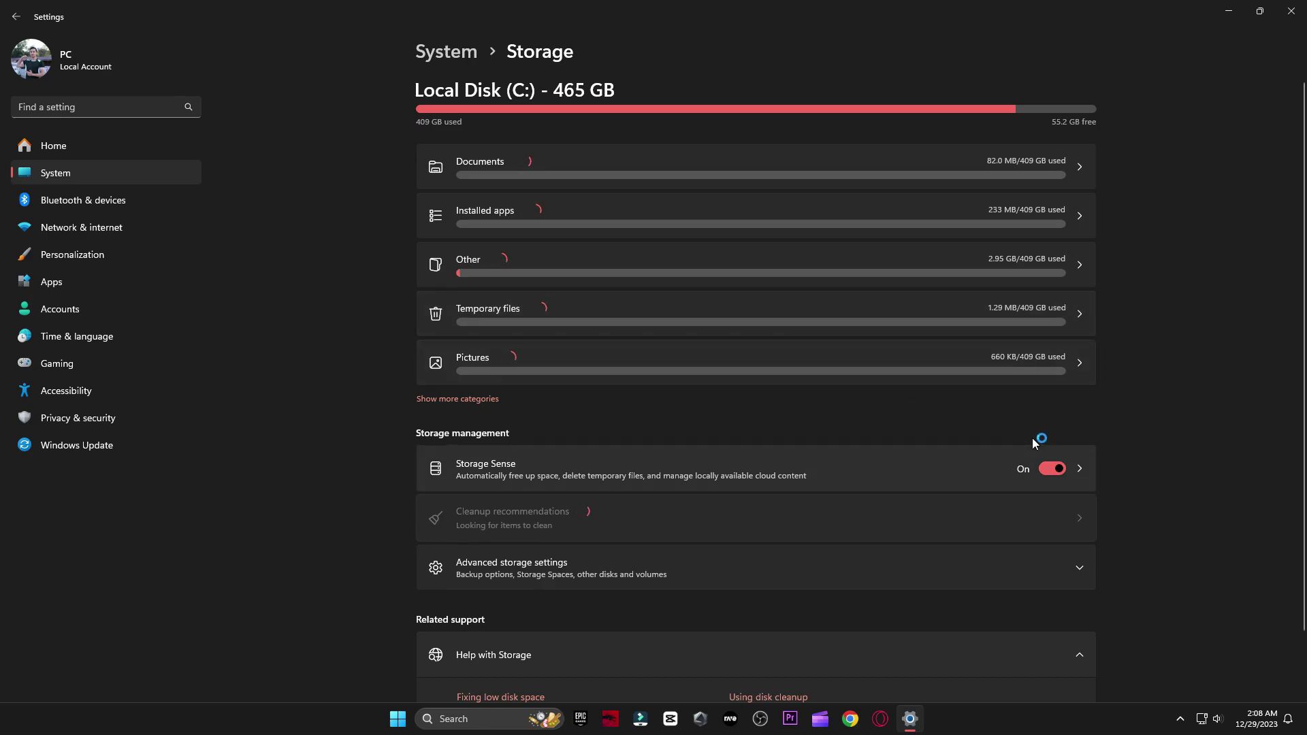
pyautogui.click(17, 16)
# Check which apps are enabled to run automatically in the Startup list of the Apps settings
pyautogui.click(124, 282)
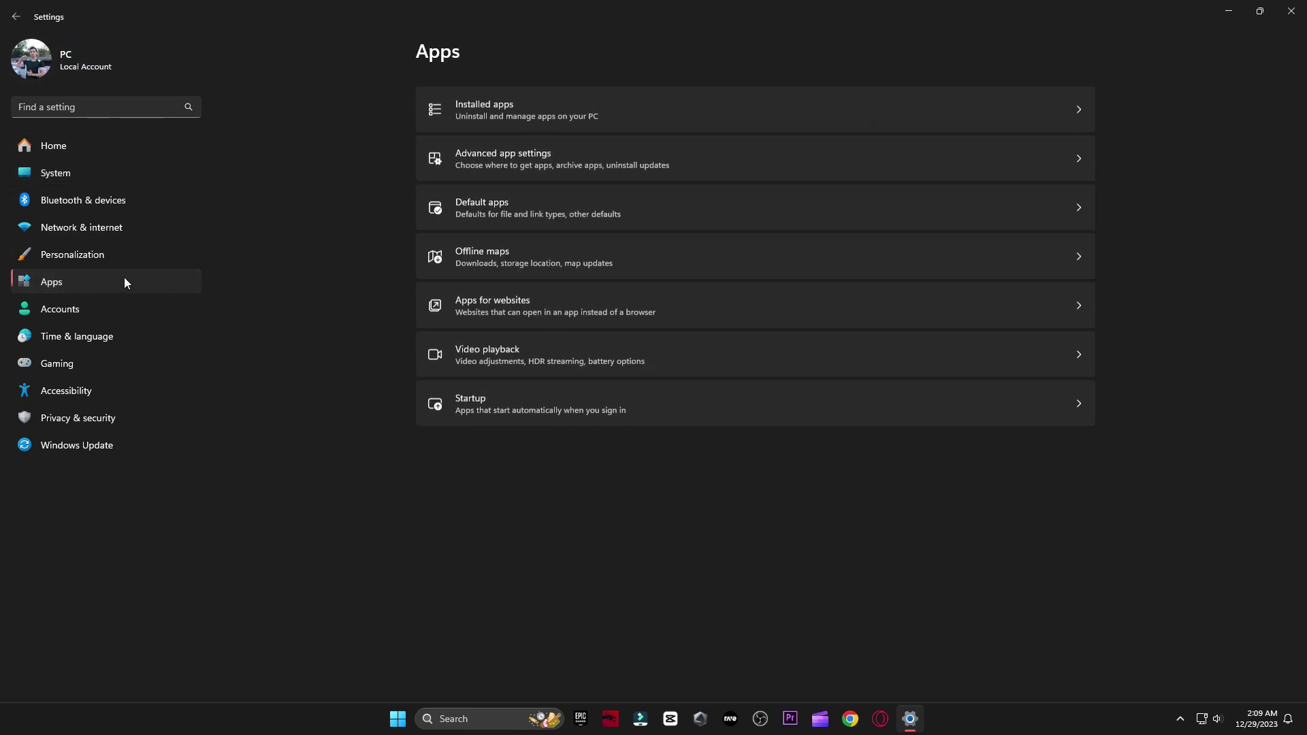
pyautogui.click(541, 396)
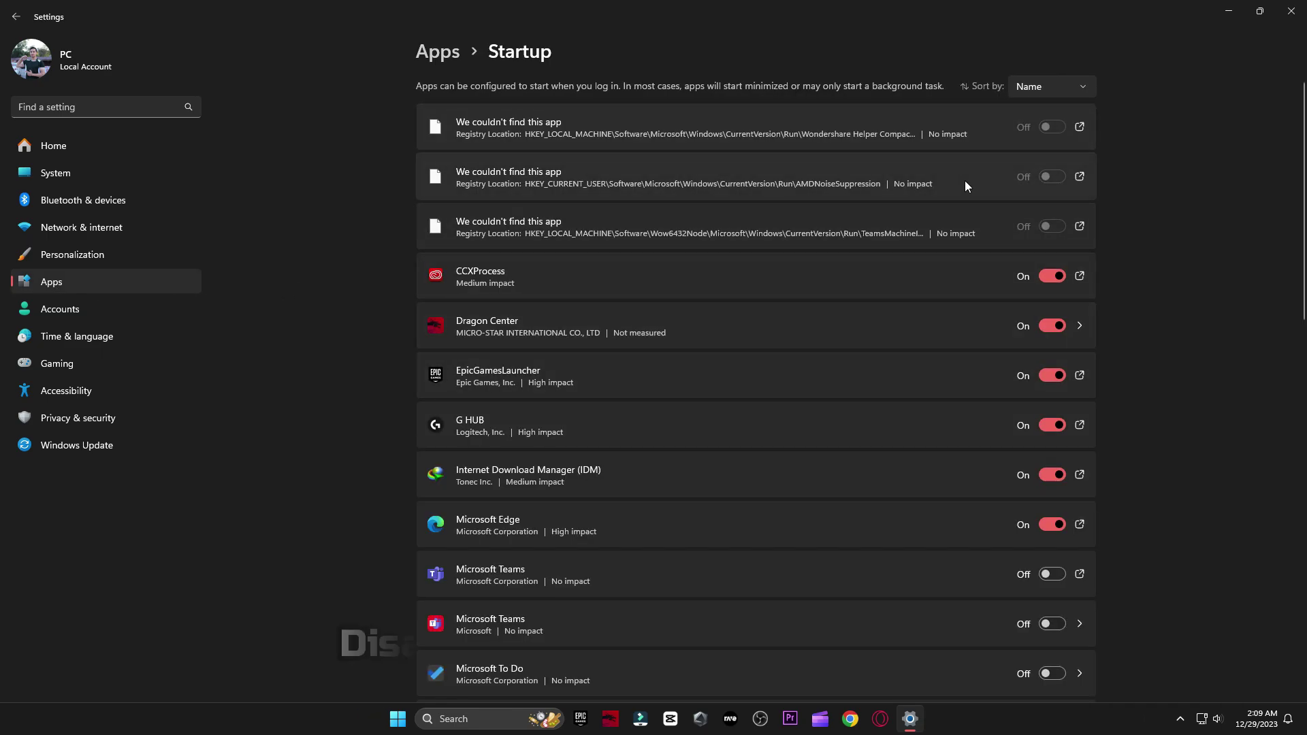
pyautogui.scroll(-5, 966, 401)
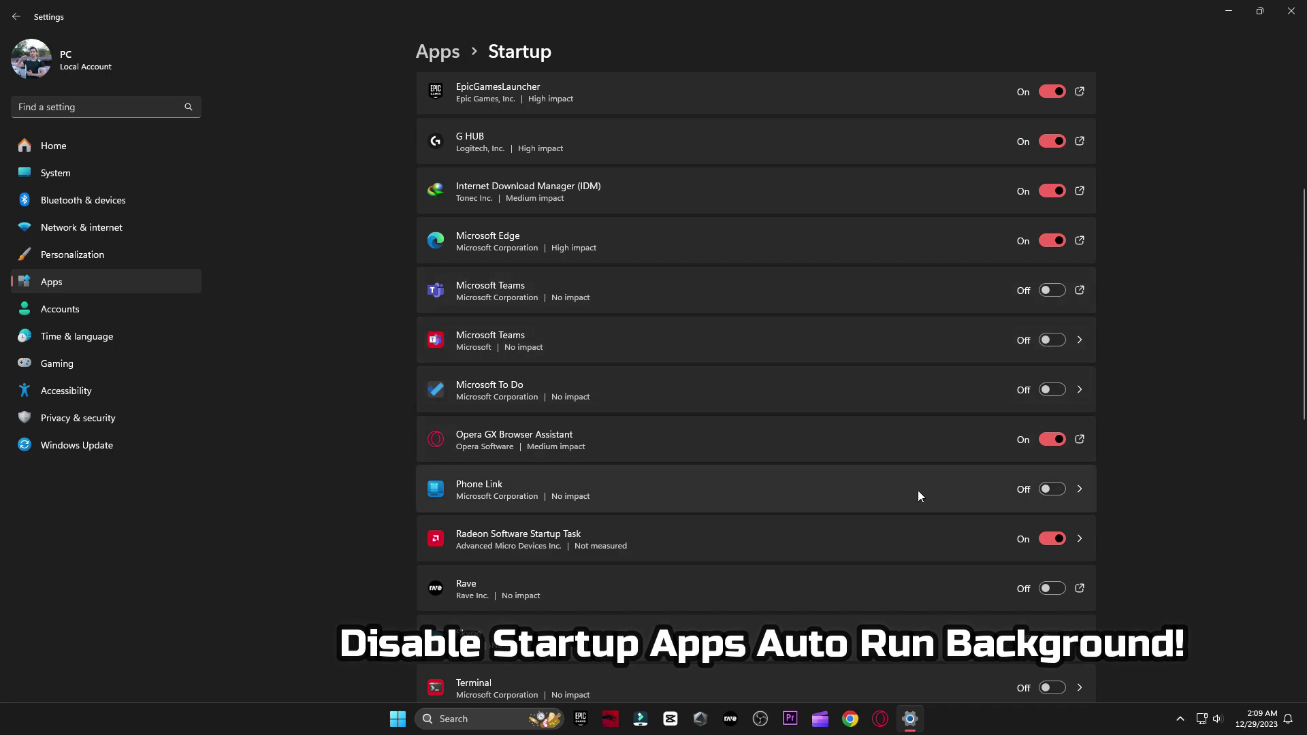
pyautogui.scroll(-3, 950, 618)
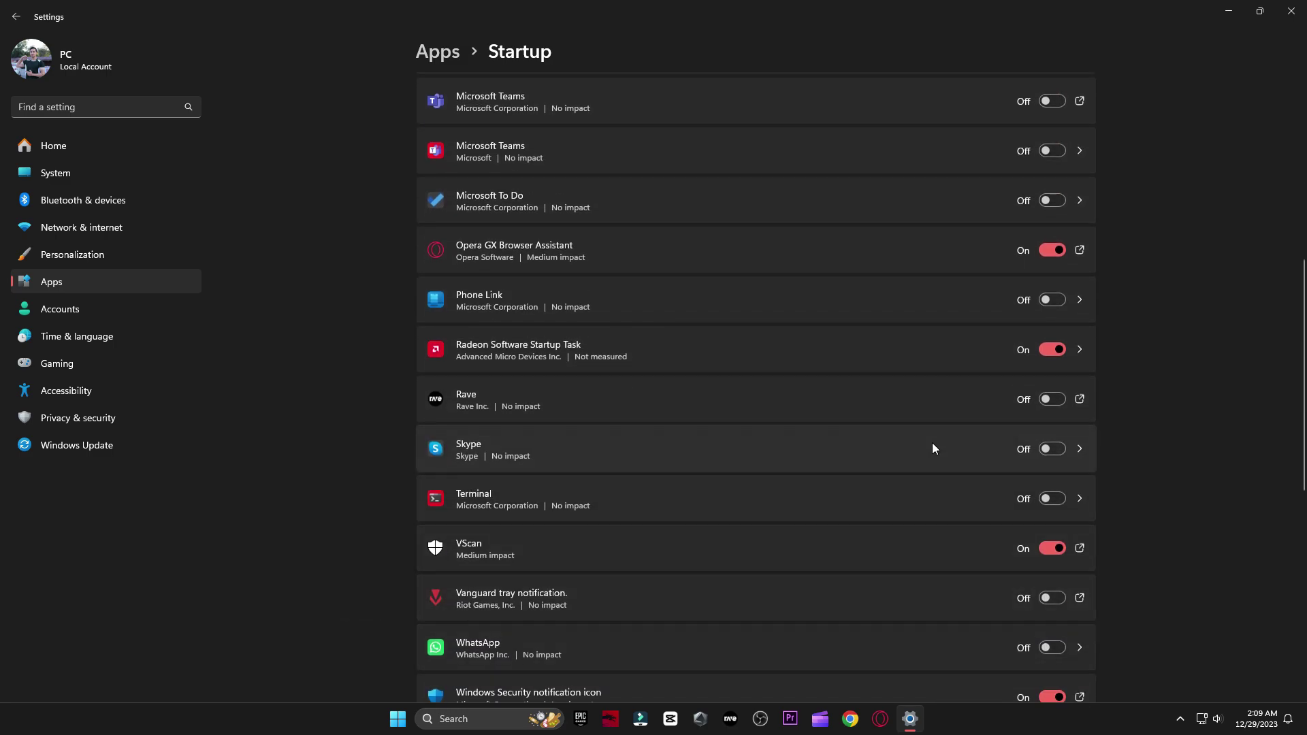
# Review the remaining startup apps through the end of the list and close Settings
pyautogui.scroll(-3, 923, 585)
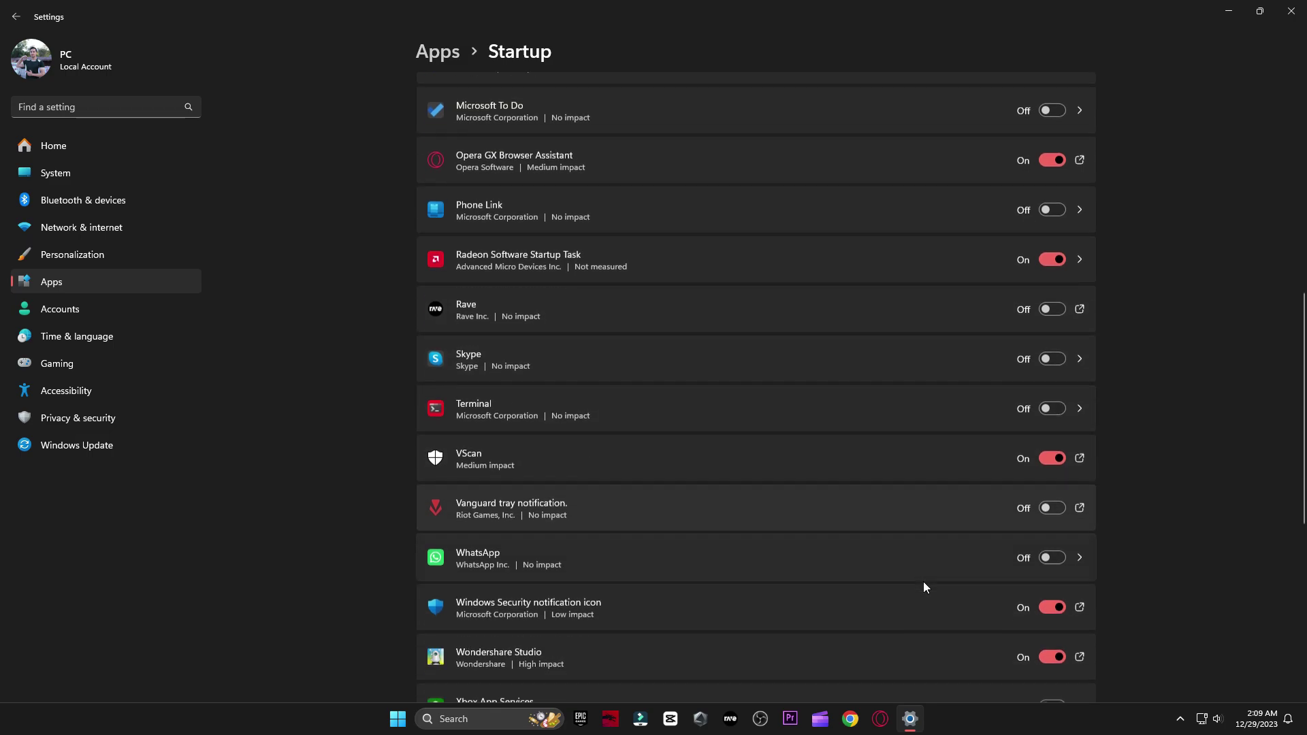
pyautogui.scroll(-3, 885, 559)
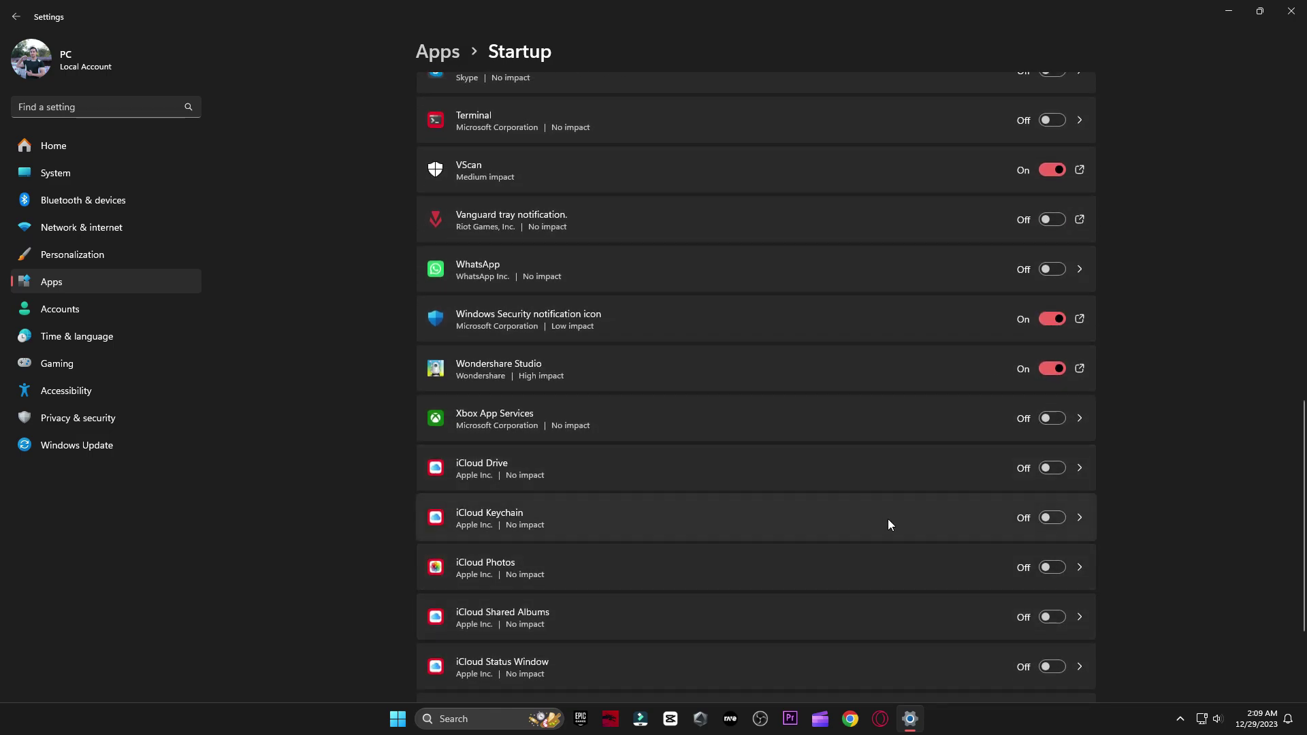
pyautogui.scroll(-3, 891, 477)
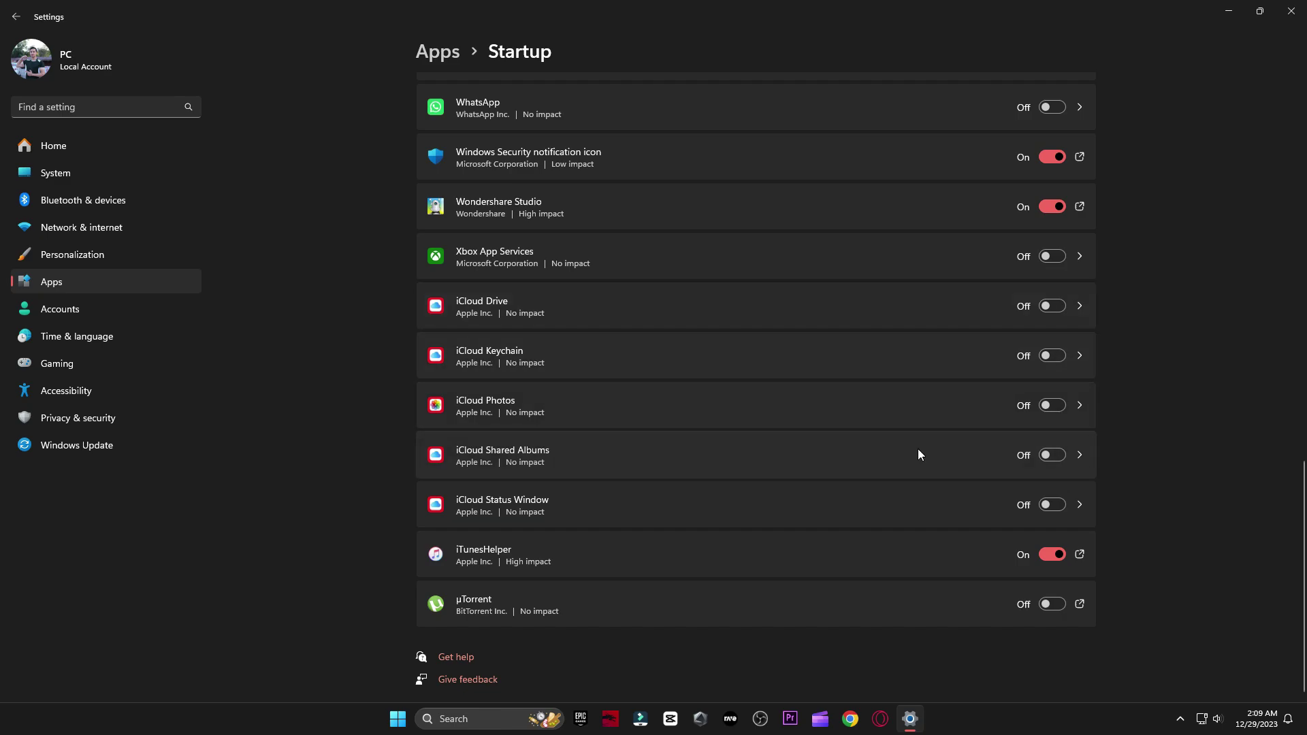
pyautogui.click(1292, 13)
# Open the NVIDIA Control Panel from the desktop and check that the image settings use the advanced 3D image settings option
pyautogui.rightClick(616, 128)
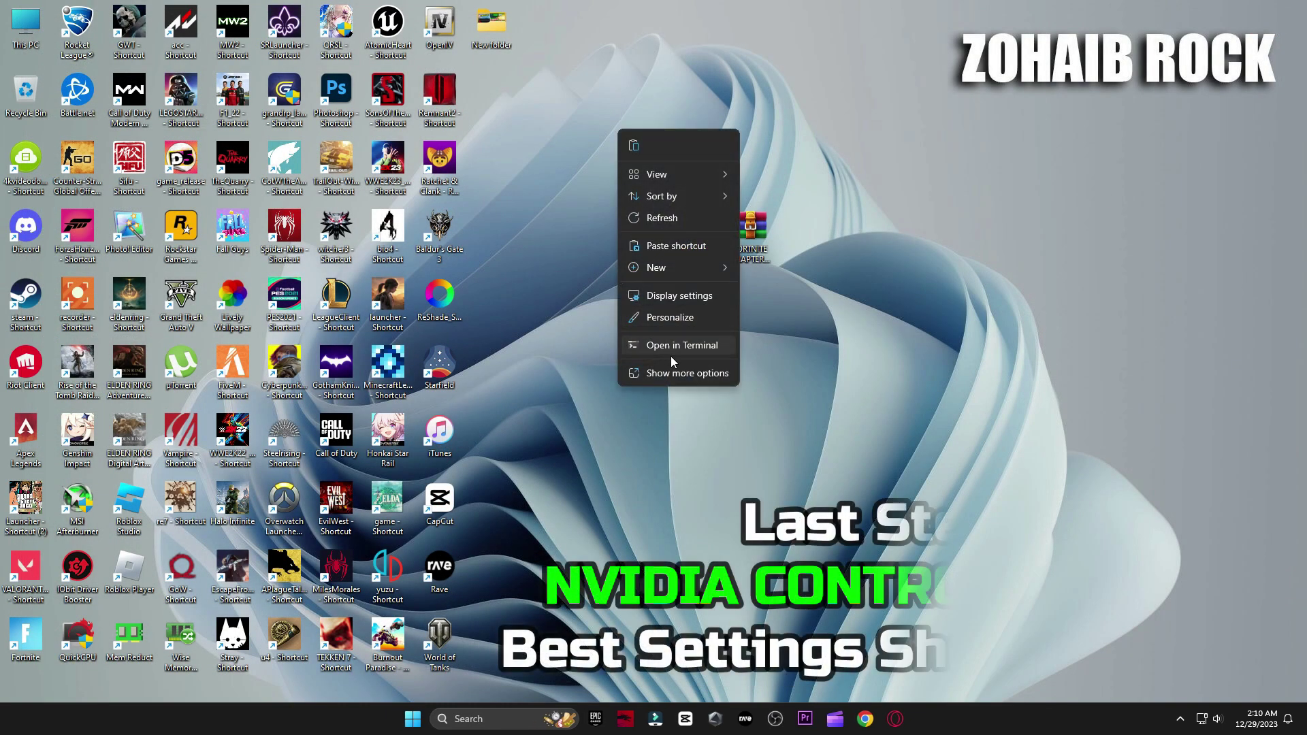
pyautogui.click(700, 239)
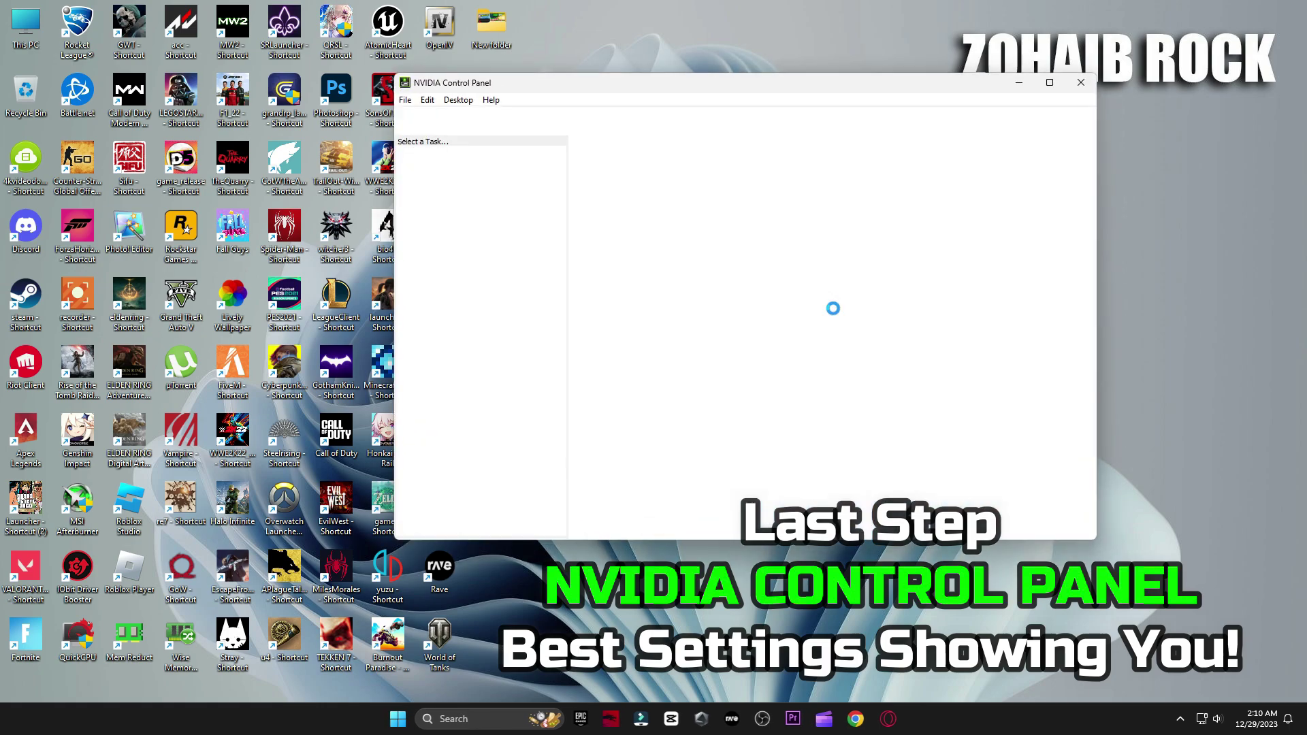
pyautogui.moveTo(757, 92); pyautogui.dragTo(897, 132)
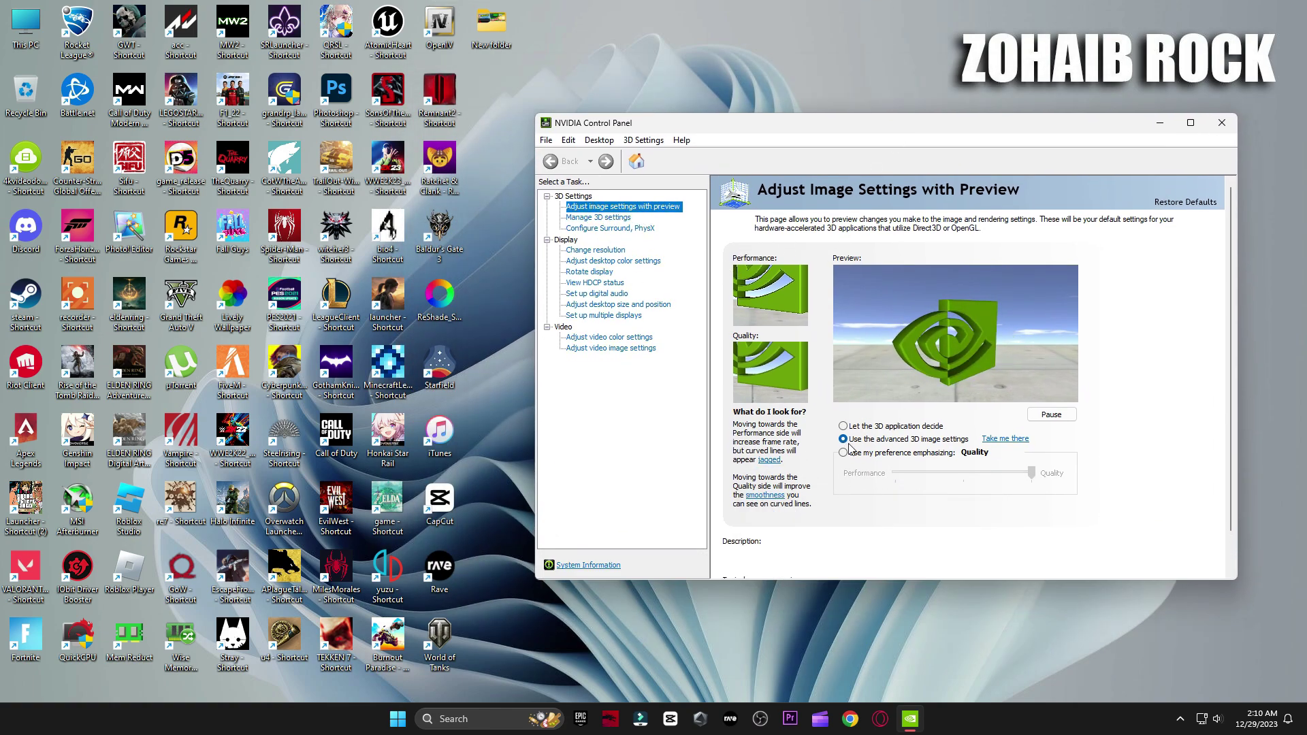
pyautogui.moveTo(915, 443)
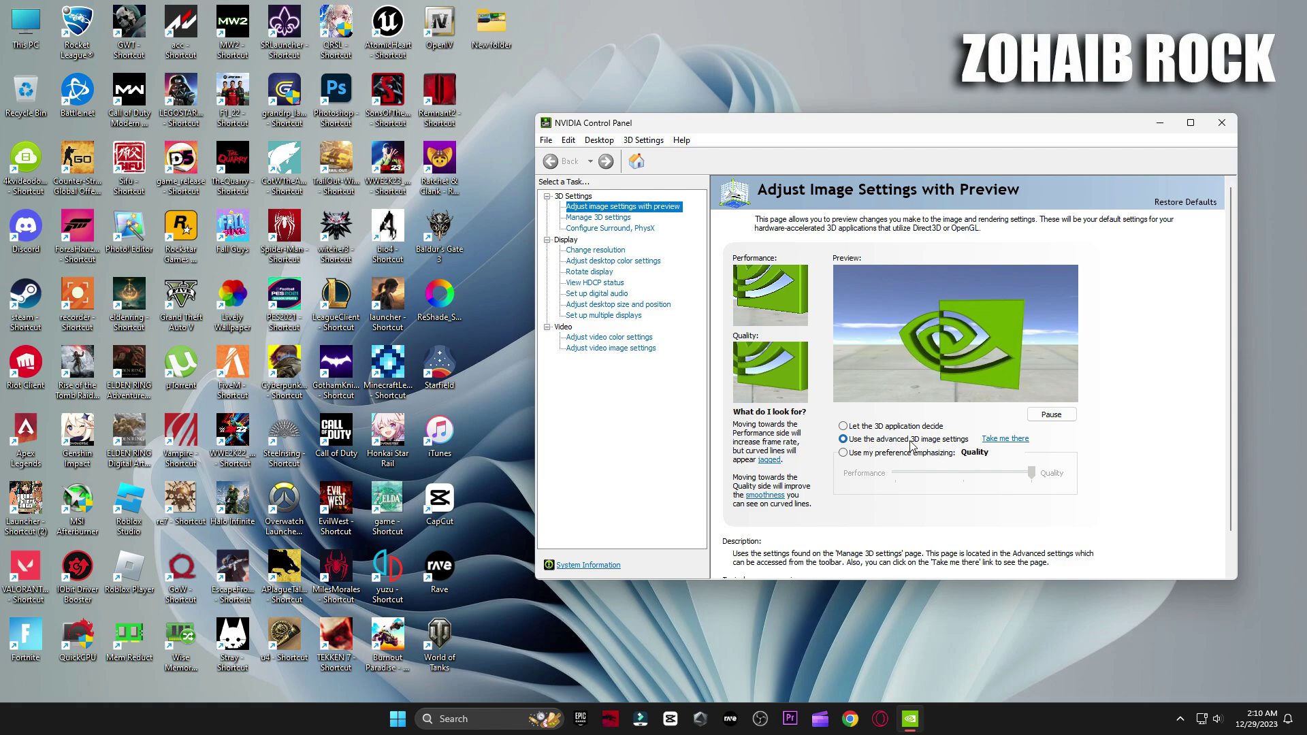
# Review all the global settings under Manage 3D settings, including power management mode, low latency mode, texture filtering and vertical sync
pyautogui.click(620, 218)
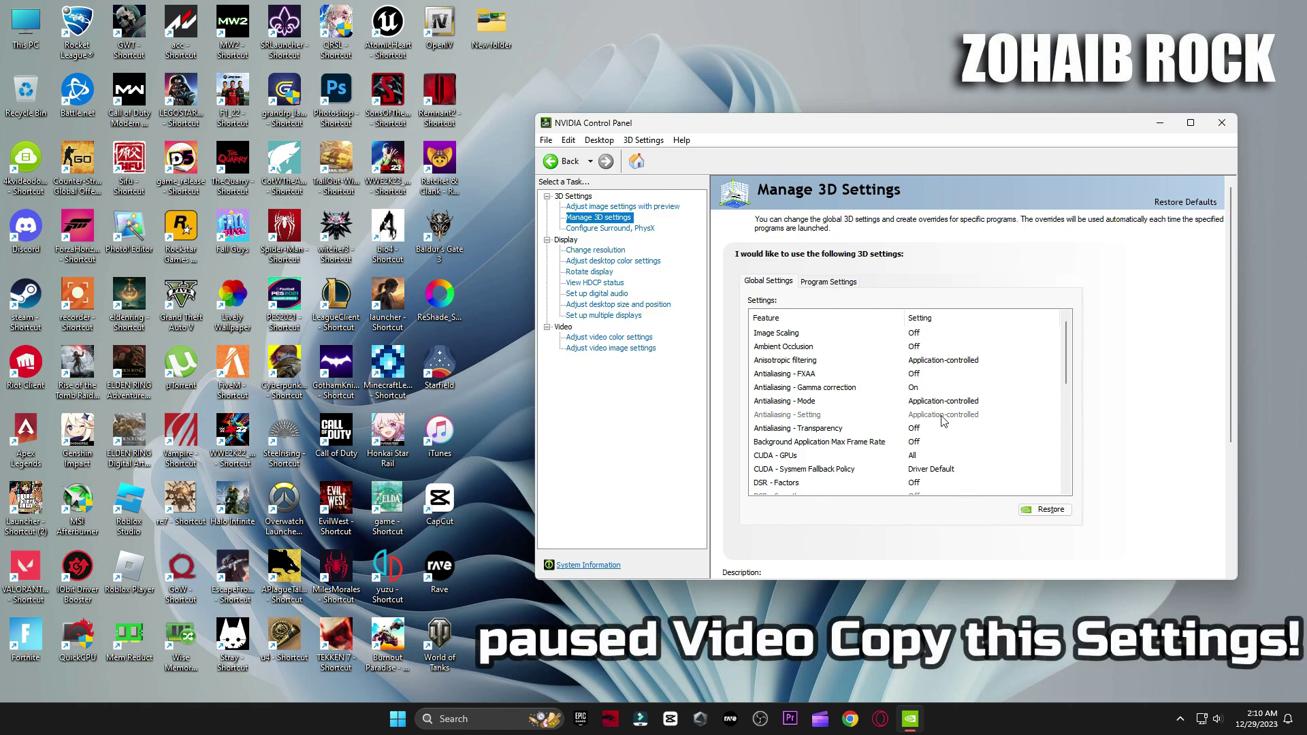
pyautogui.scroll(-2, 946, 415)
pyautogui.scroll(-2, 954, 422)
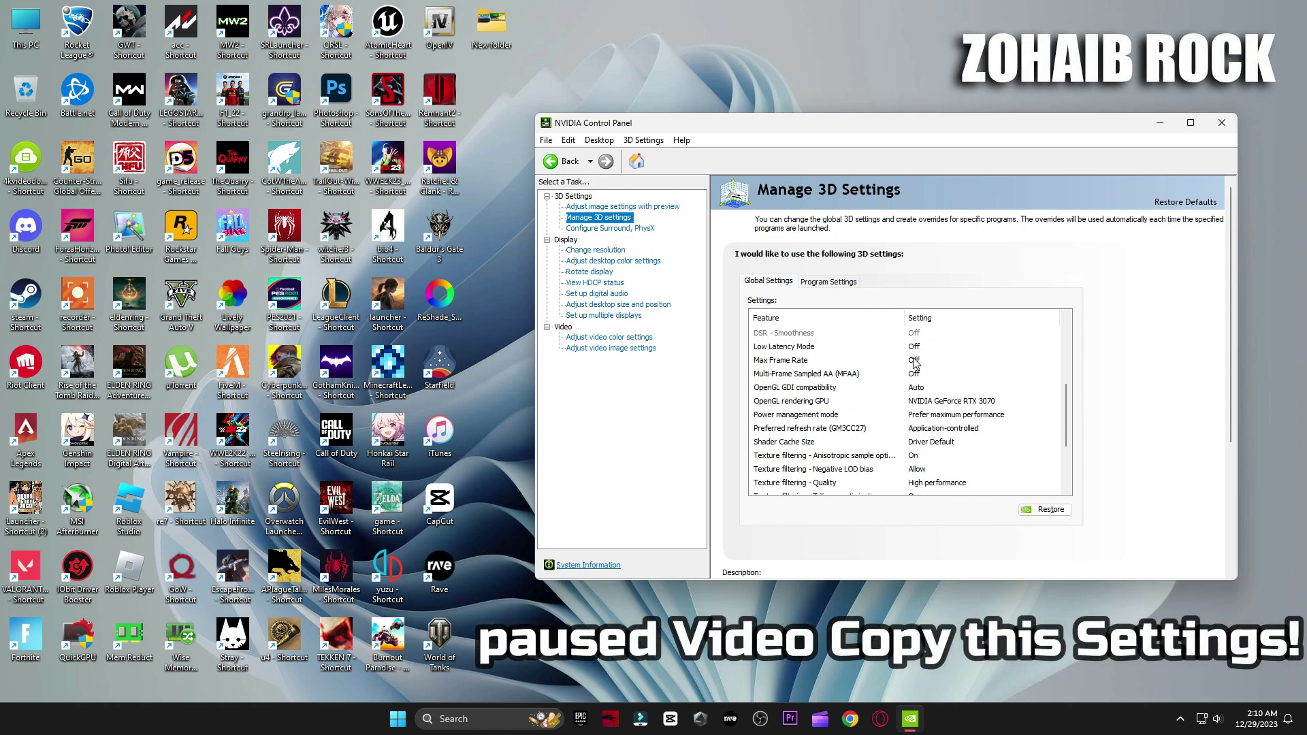
pyautogui.scroll(-3, 835, 434)
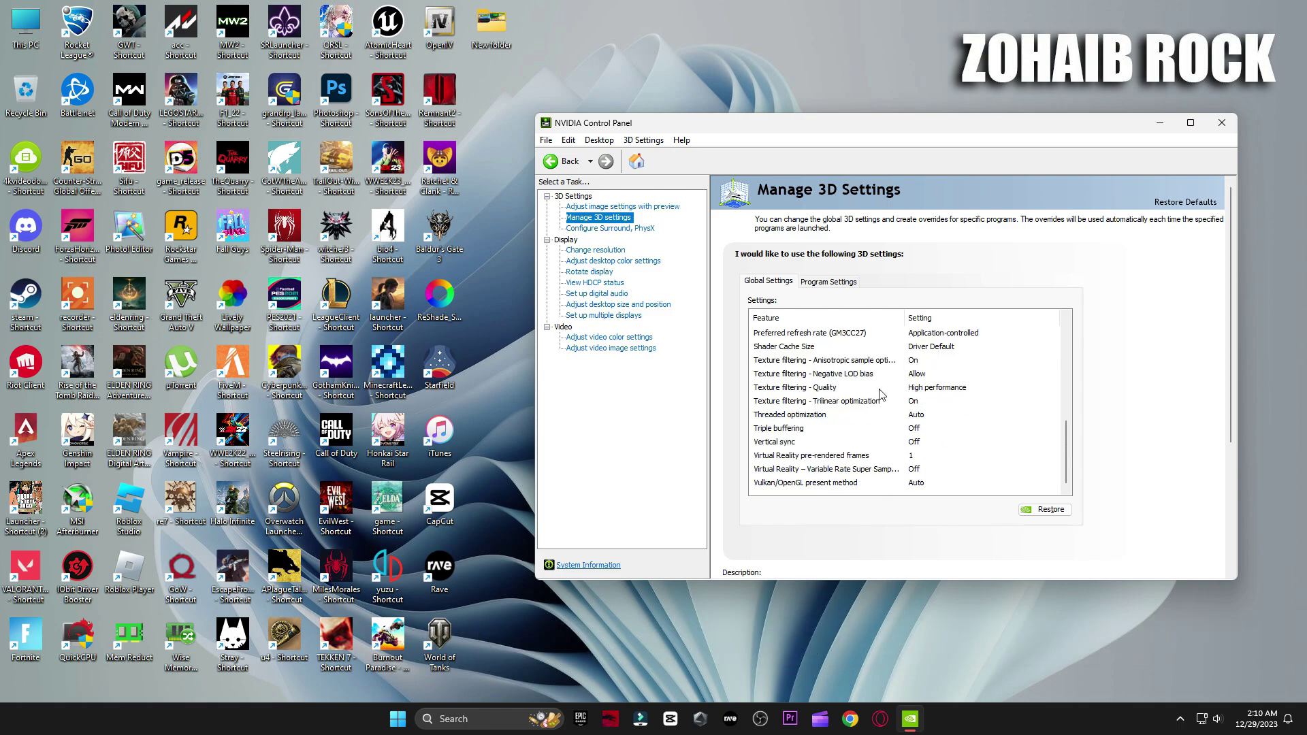
# Set the PhysX processor to NVIDIA GeForce RTX 3070
pyautogui.click(610, 228)
pyautogui.click(1020, 305)
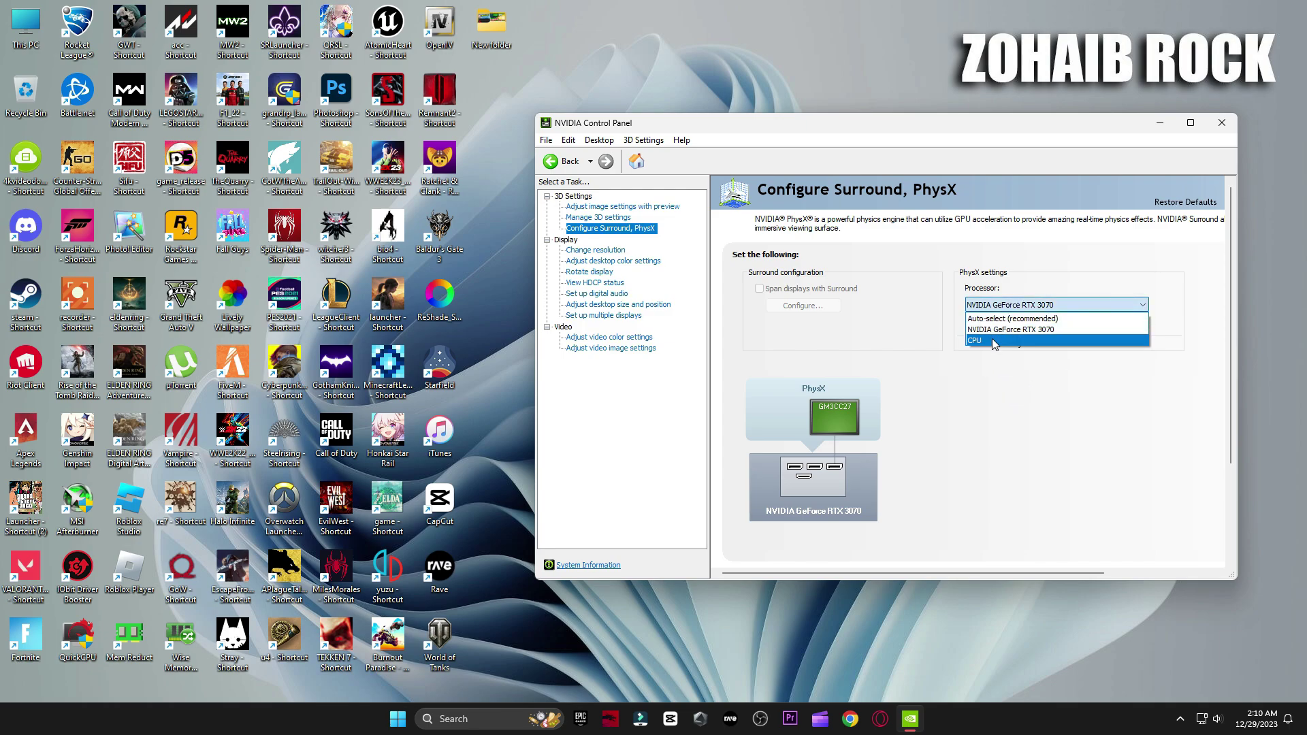
pyautogui.click(997, 332)
# Set the display's refresh rate to 165Hz at the 1920 × 1080 PC resolution, then apply and keep the changes
pyautogui.click(596, 250)
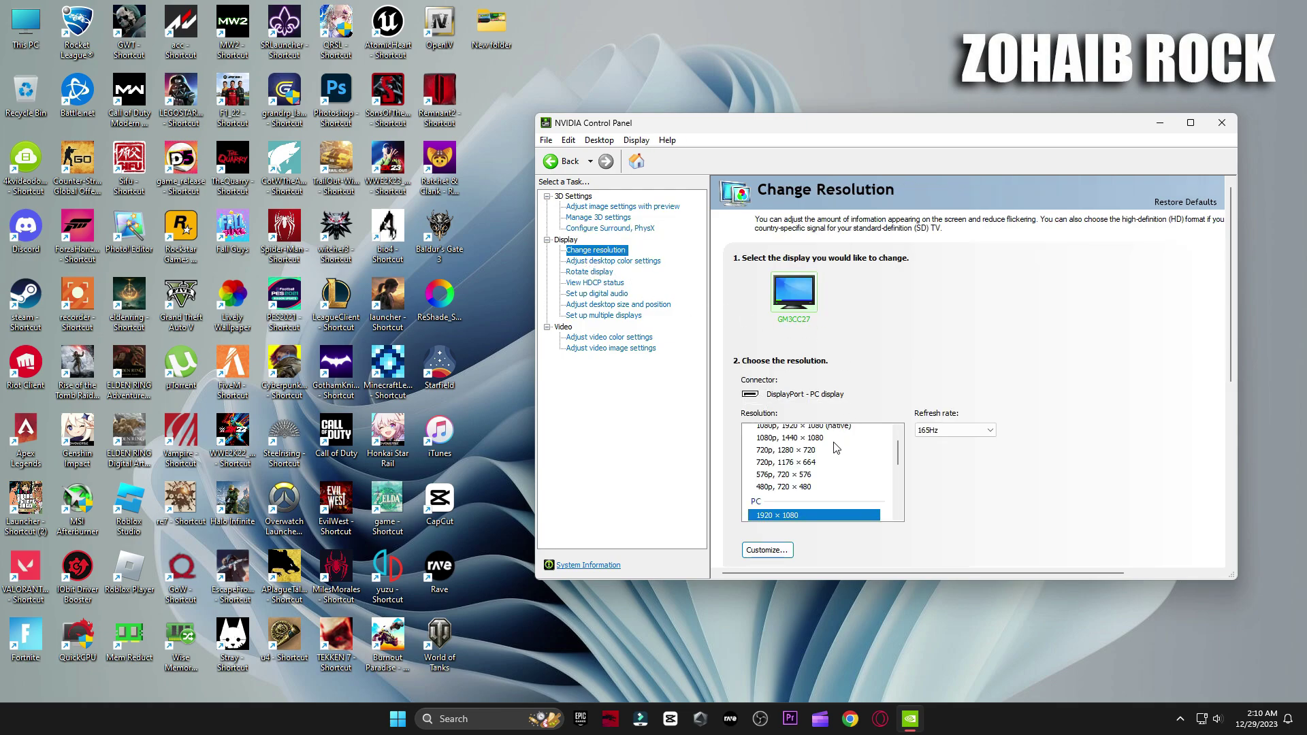
pyautogui.scroll(-2, 842, 497)
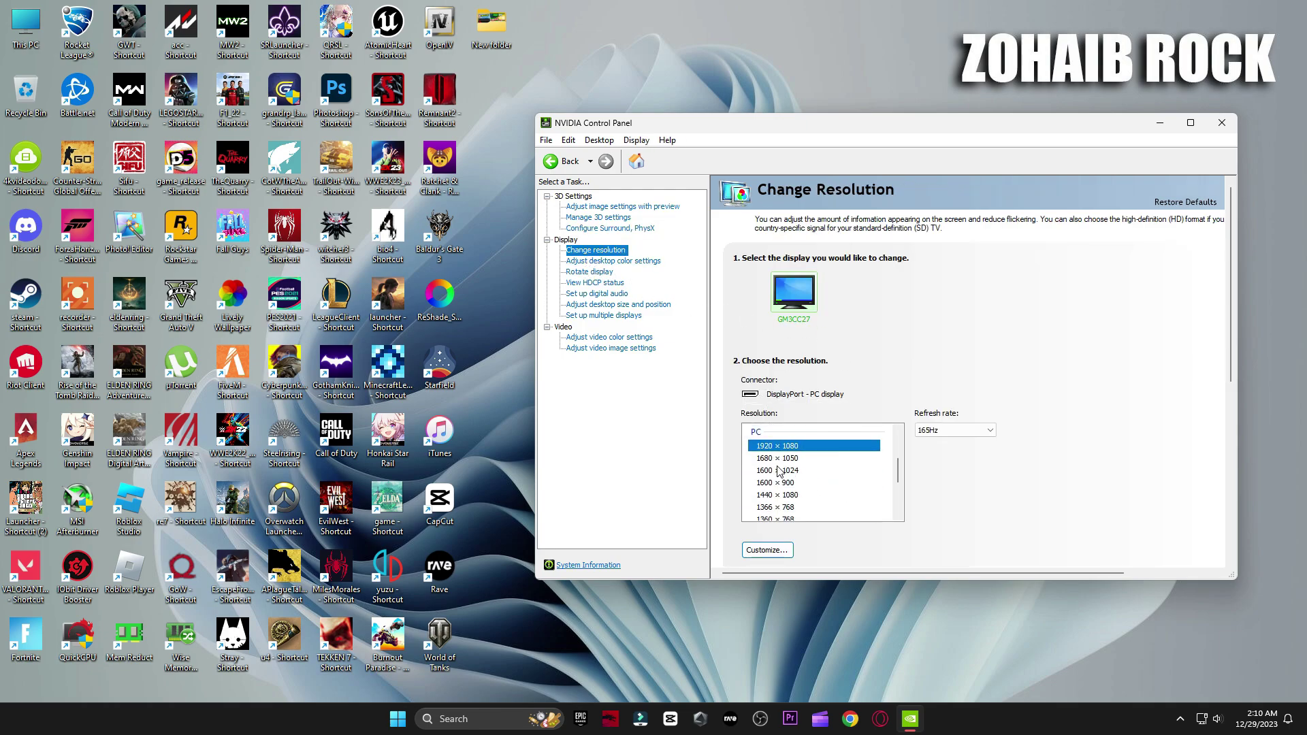
pyautogui.click(939, 430)
pyautogui.click(954, 450)
pyautogui.scroll(-3, 1085, 428)
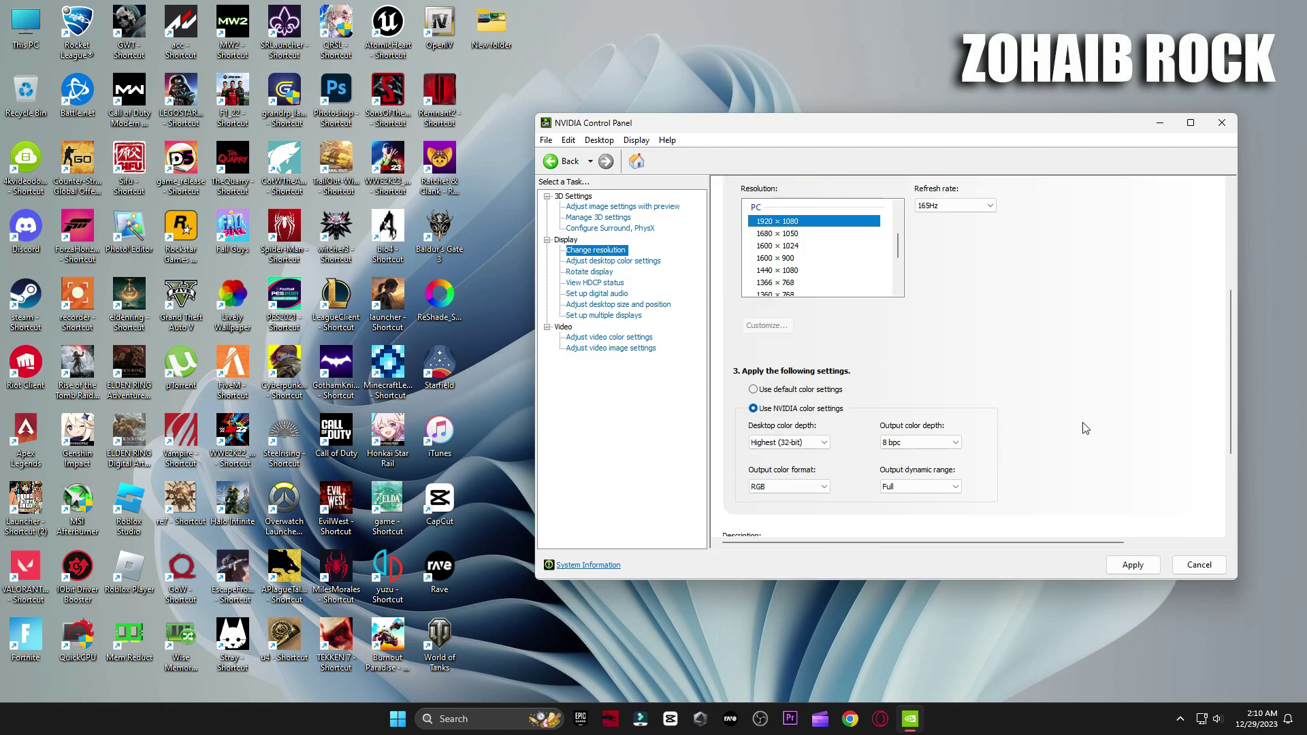
pyautogui.click(1131, 564)
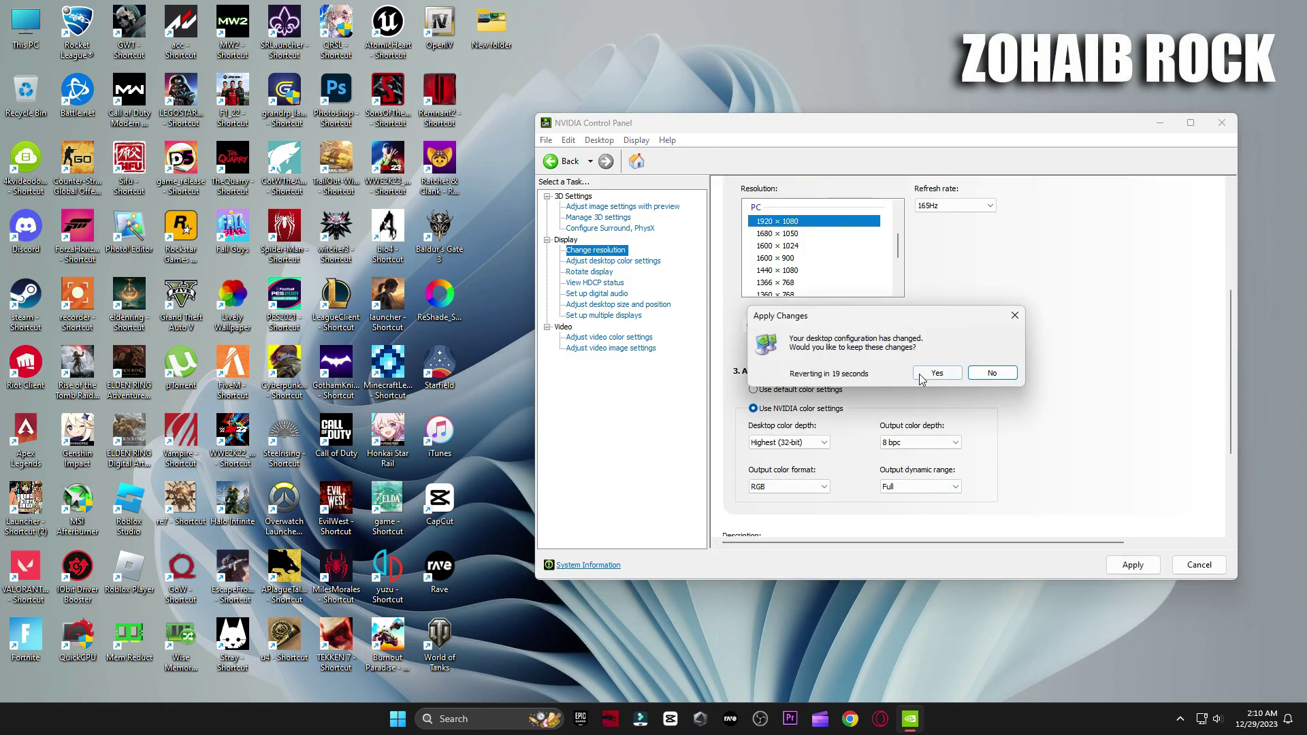
pyautogui.click(942, 378)
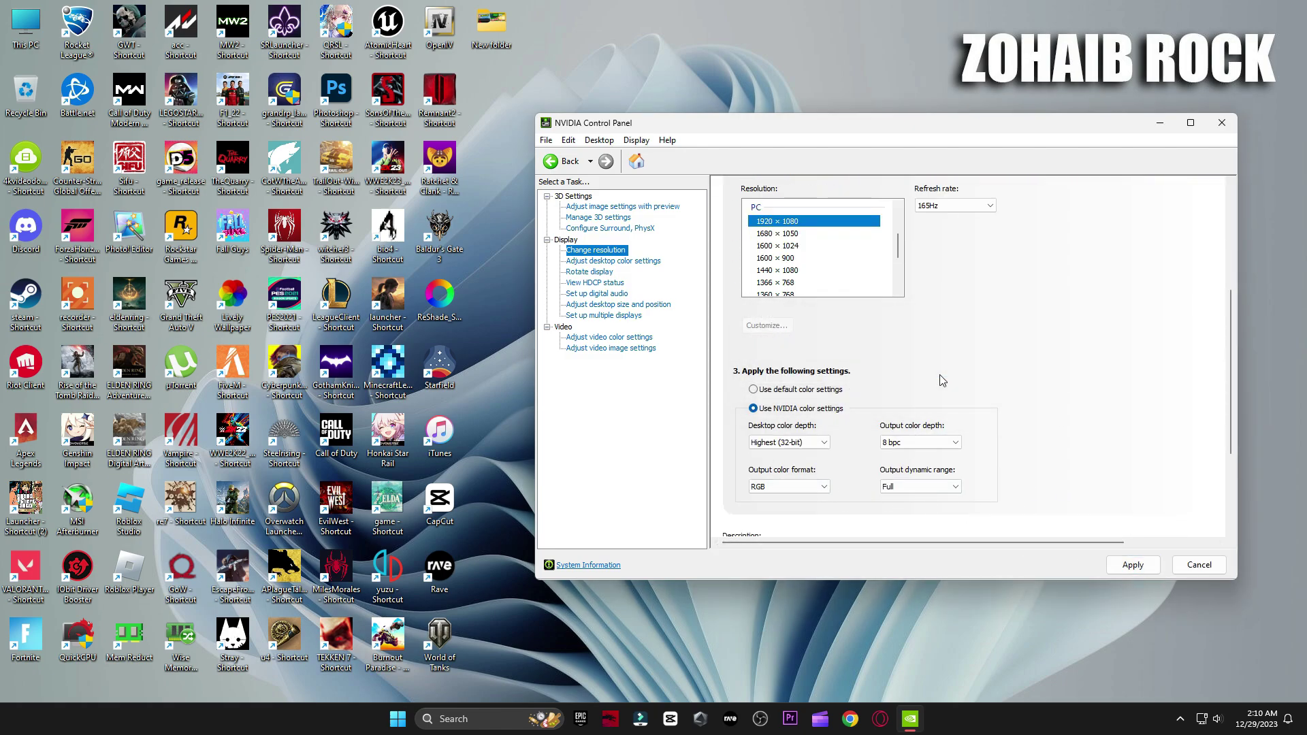
# Check the desktop color settings, display rotation, HDCP status and digital audio pages
pyautogui.click(612, 263)
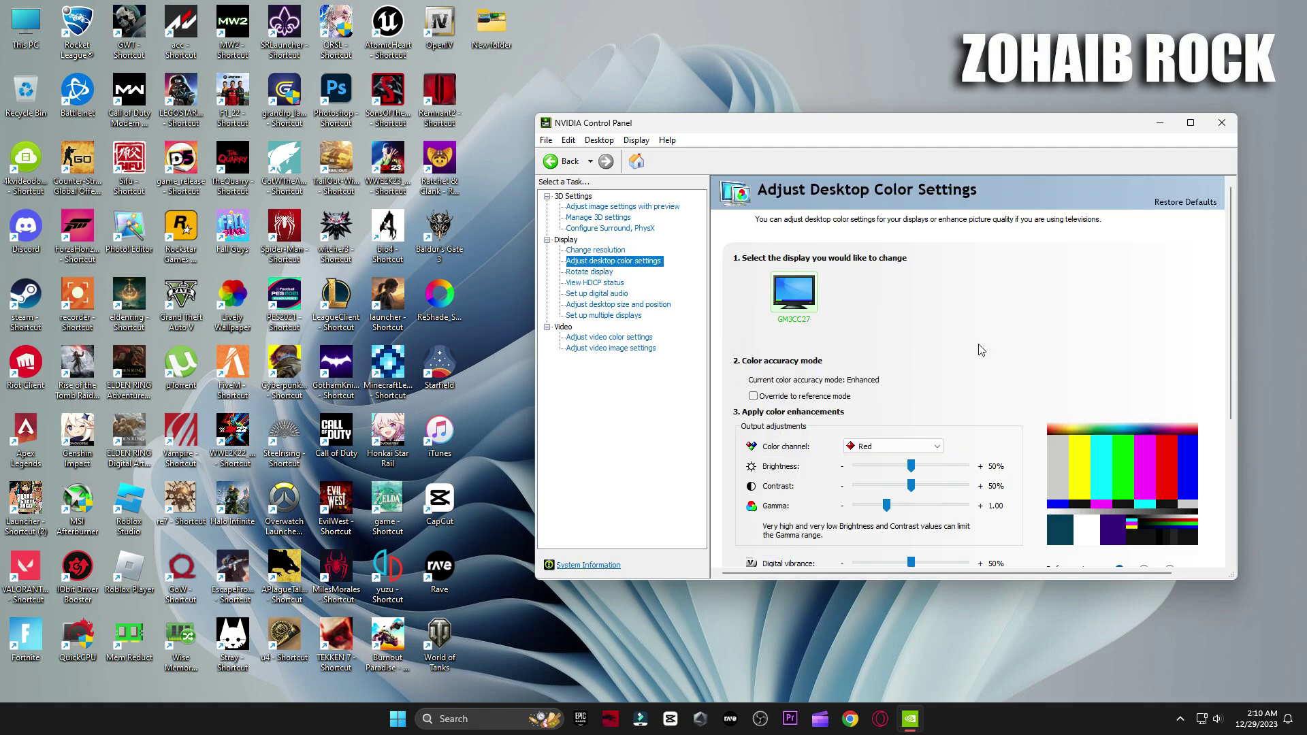
pyautogui.scroll(-3, 1215, 321)
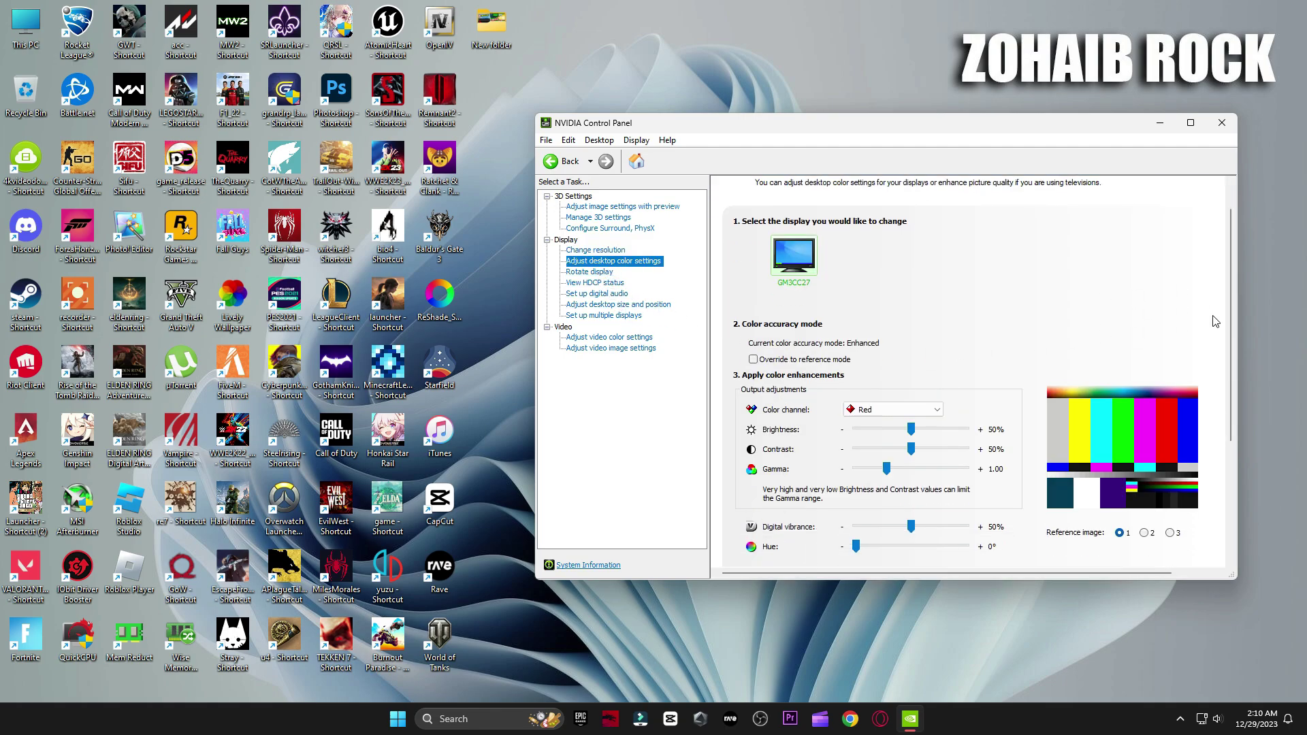
pyautogui.click(597, 273)
pyautogui.click(600, 283)
pyautogui.click(606, 294)
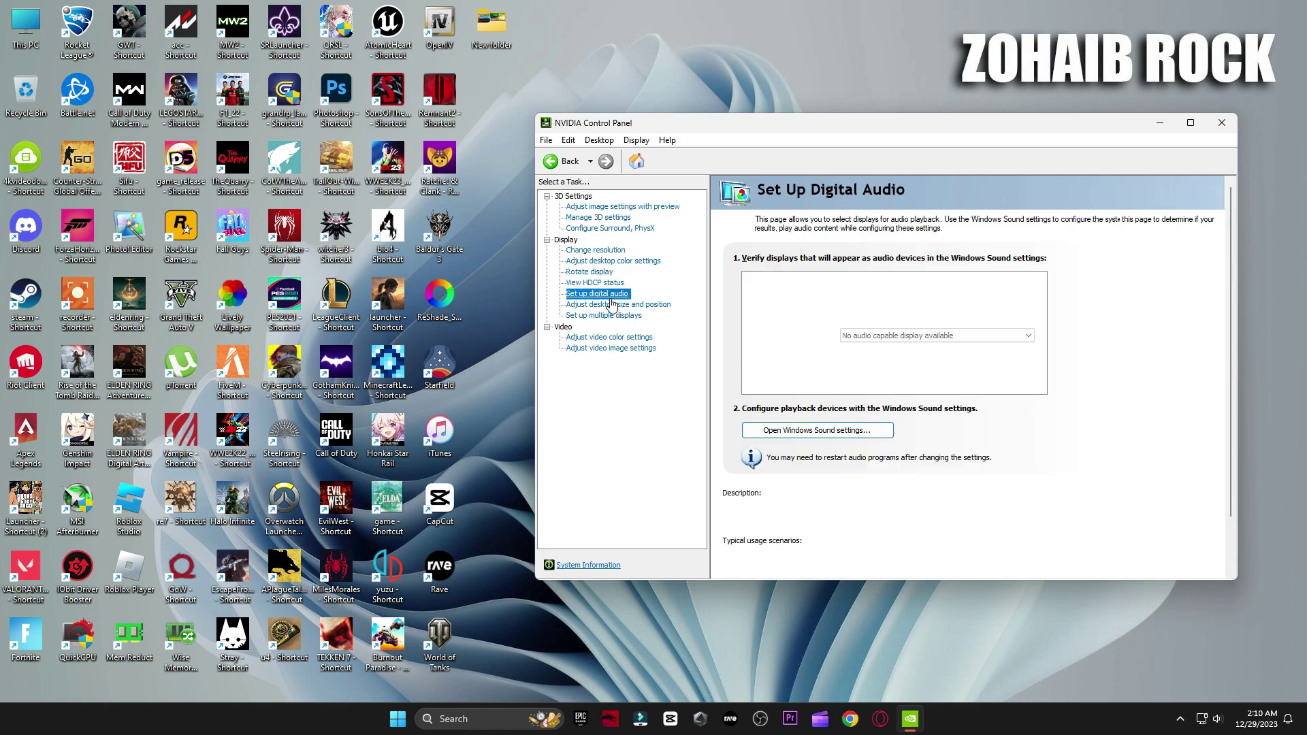
# Check the desktop scaling, multiple displays, video color and video image settings, and close the NVIDIA Control Panel
pyautogui.click(616, 305)
pyautogui.scroll(-3, 1199, 345)
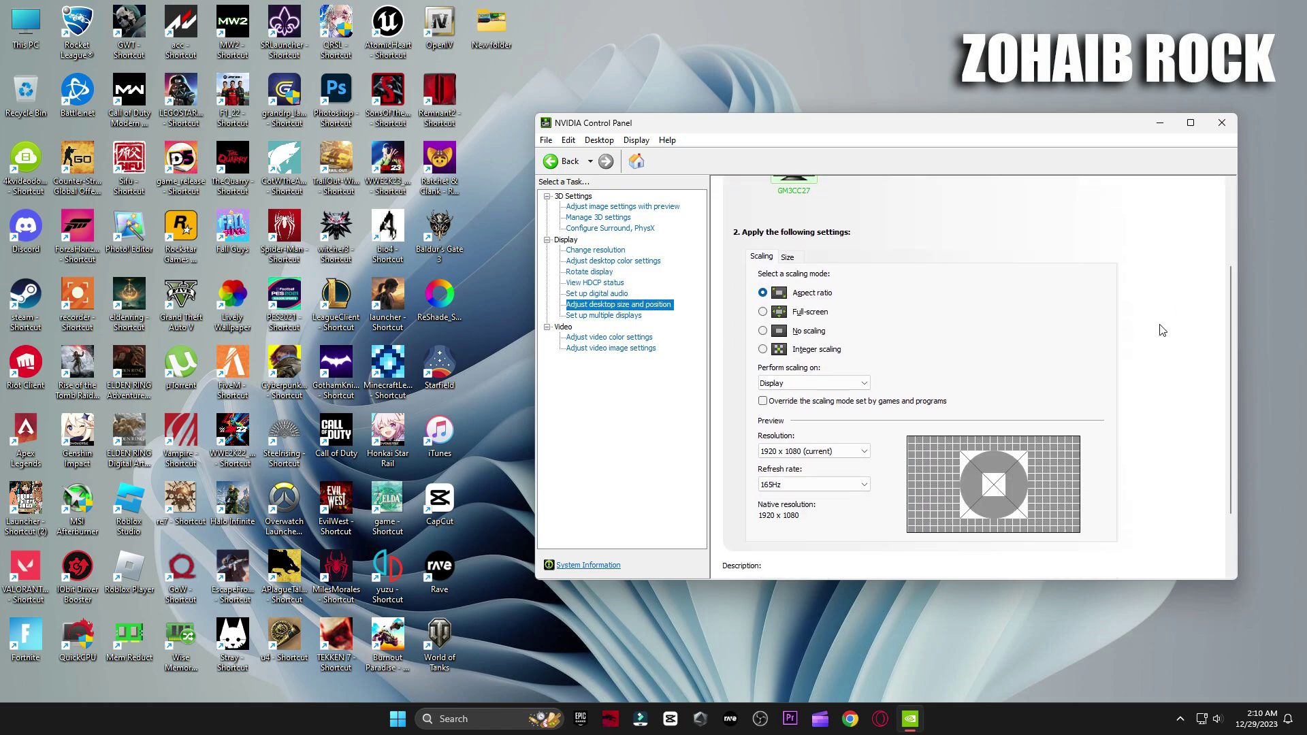
pyautogui.click(612, 317)
pyautogui.click(610, 337)
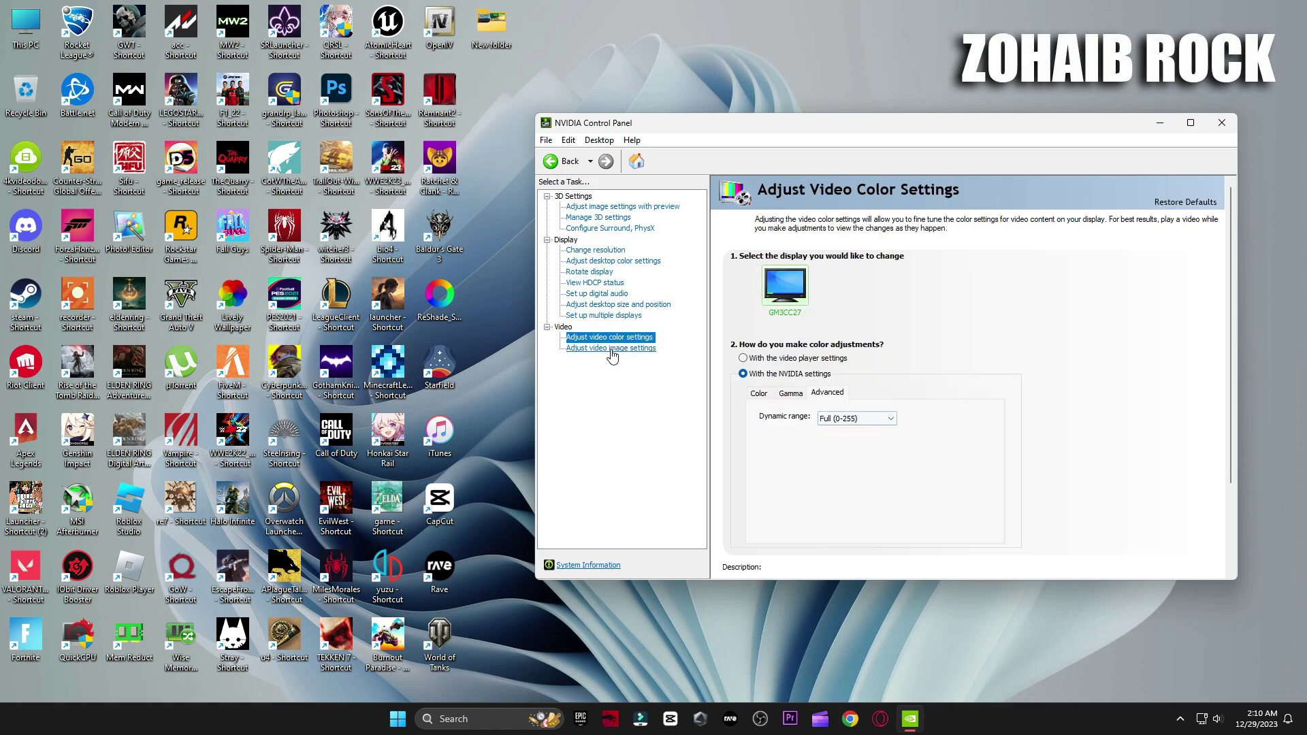
pyautogui.click(612, 350)
pyautogui.click(625, 208)
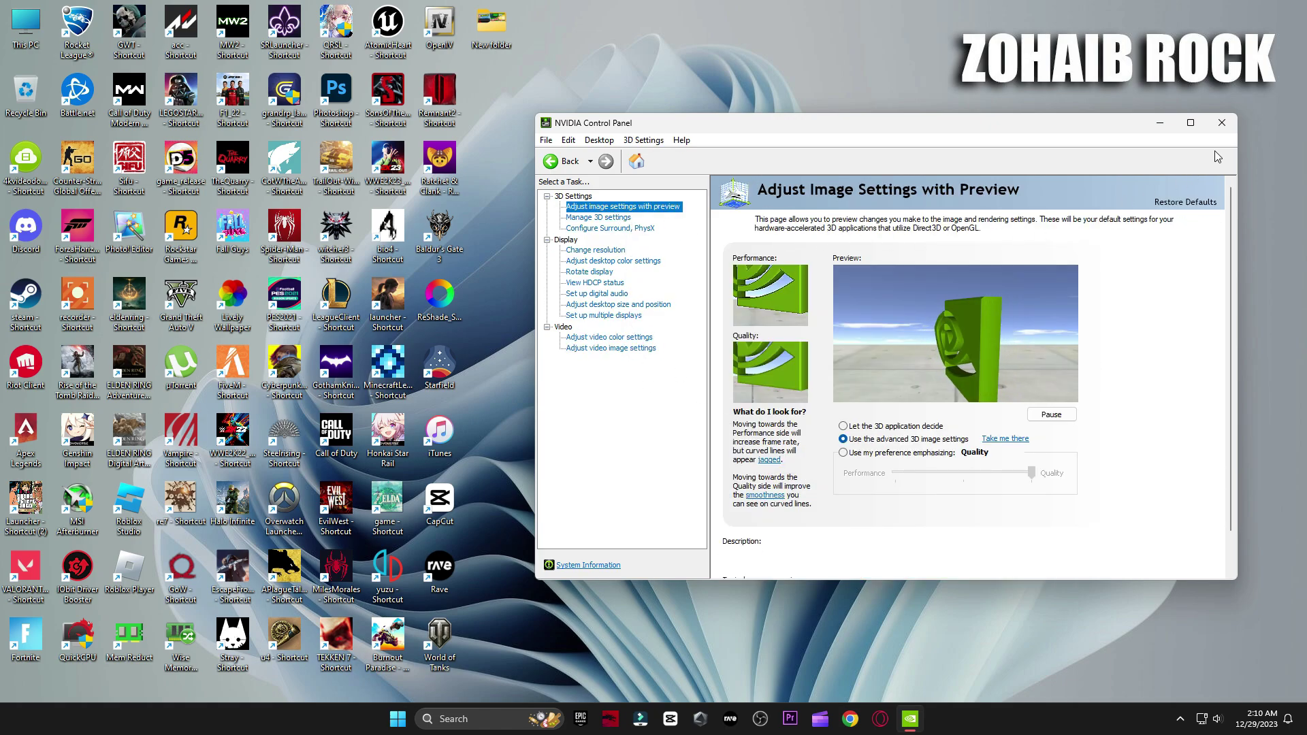
pyautogui.hotkey('alt', 'F4')
# Bring up the computer's power options for restarting the PC
pyautogui.click(417, 719)
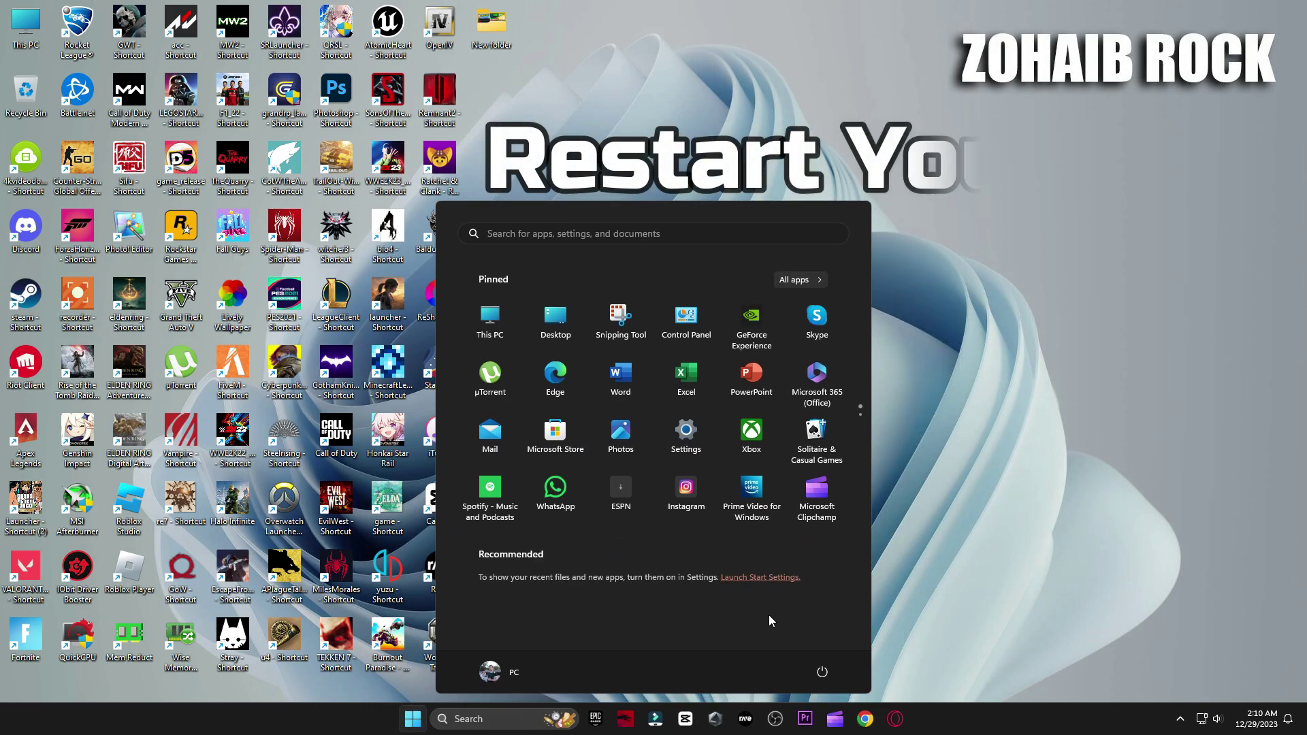
pyautogui.click(821, 672)
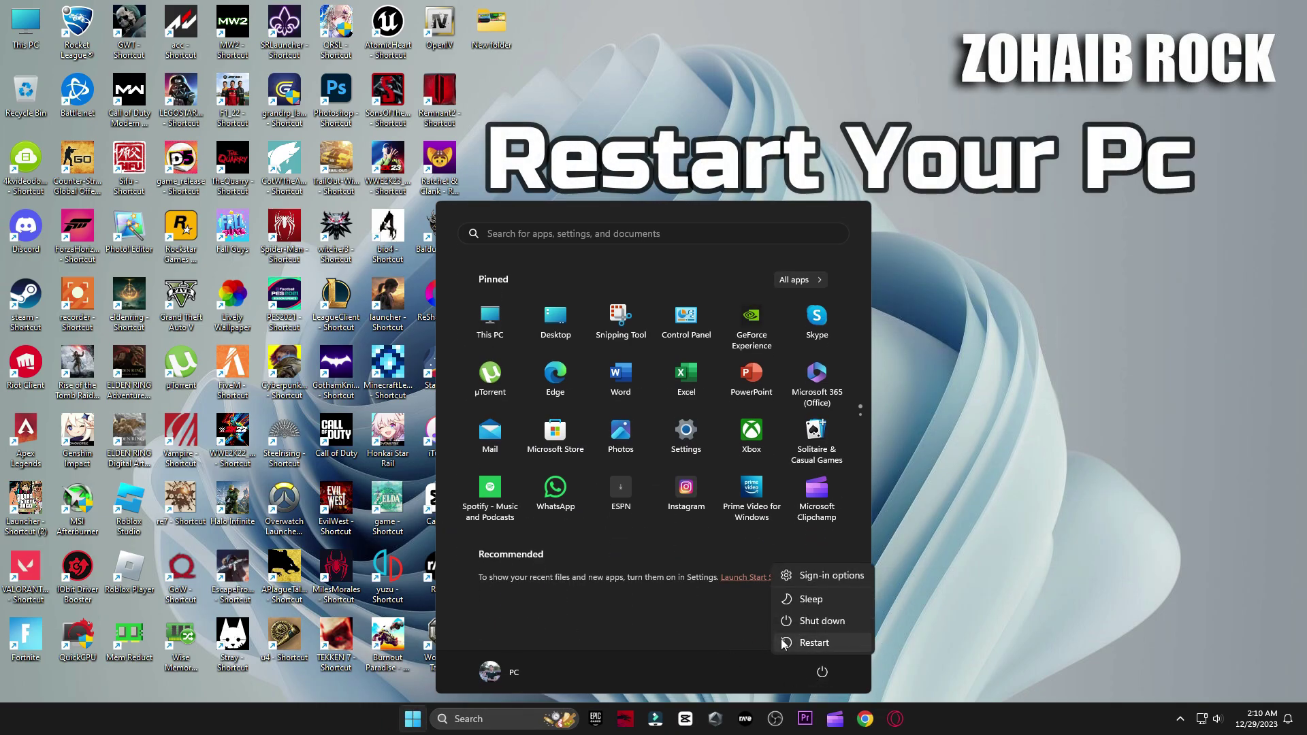